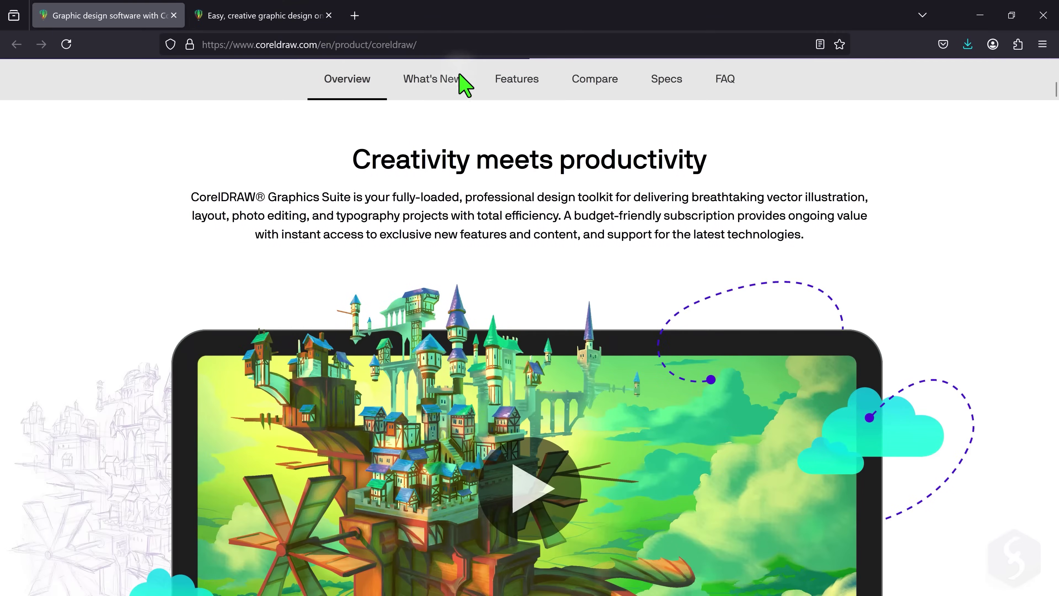
# Step: Scroll down the CorelDRAW Go product page and highlight part of its title
pyautogui.scroll(-10, 525, 180)
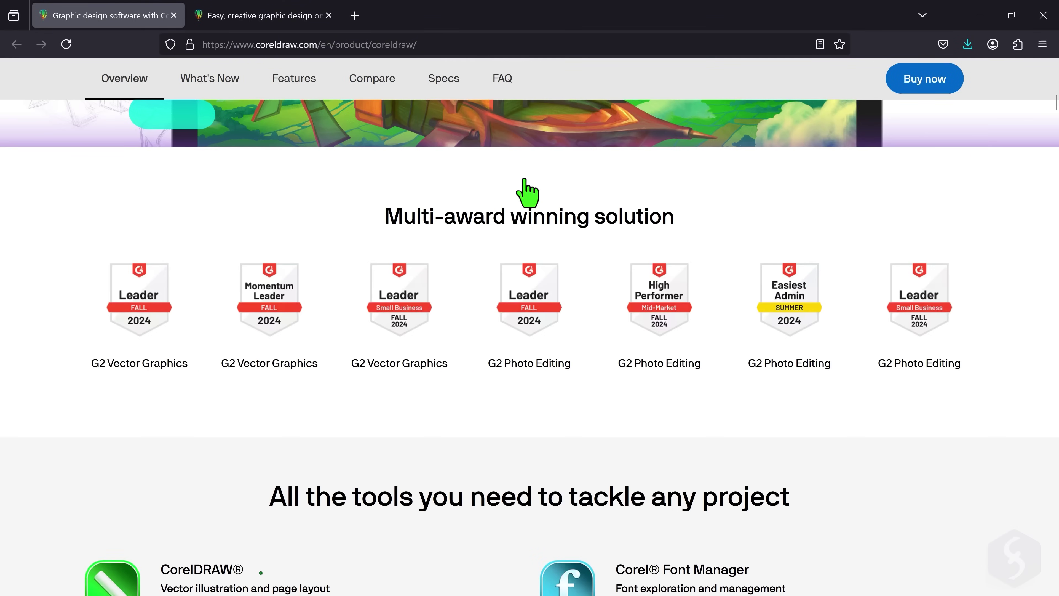
pyautogui.scroll(-7, 525, 190)
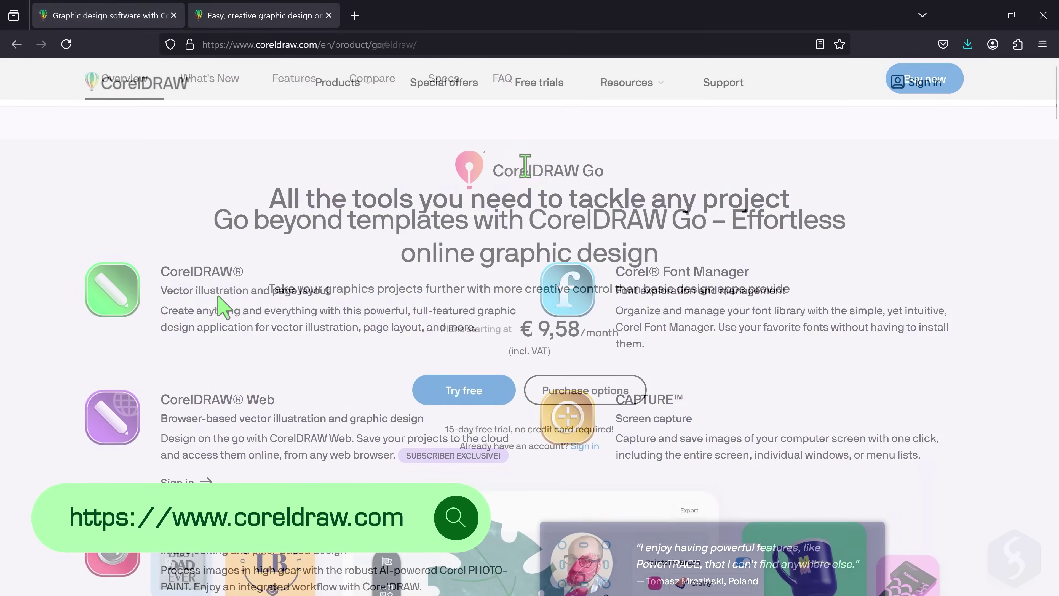
pyautogui.moveTo(527, 165); pyautogui.dragTo(616, 172)
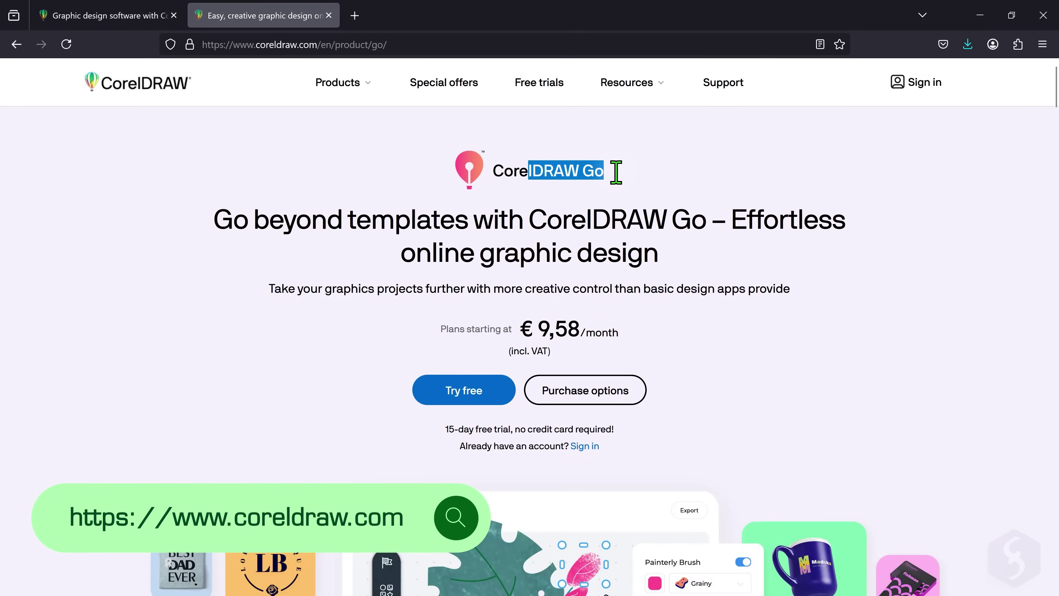
pyautogui.scroll(-6, 619, 125)
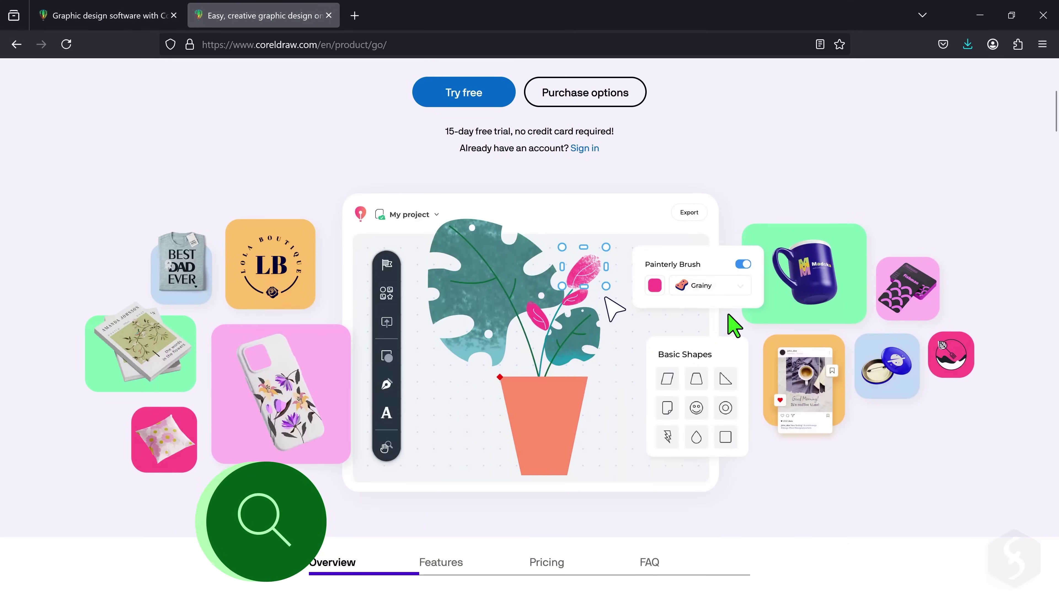
pyautogui.scroll(-10, 729, 317)
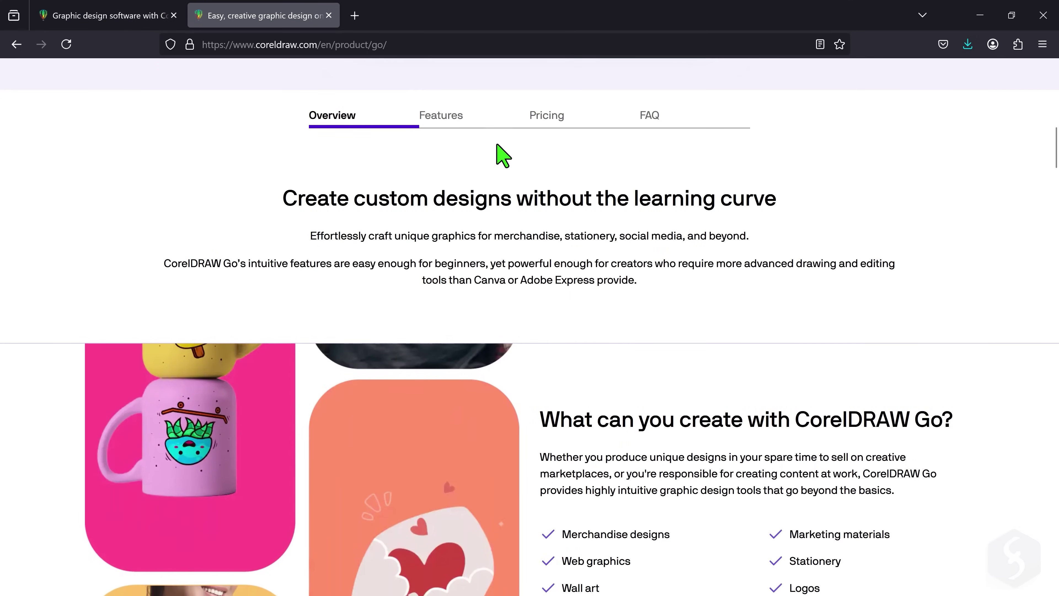
# Step: Jump to the Features section and scroll through the listed features
pyautogui.click(454, 115)
pyautogui.scroll(-7, 450, 167)
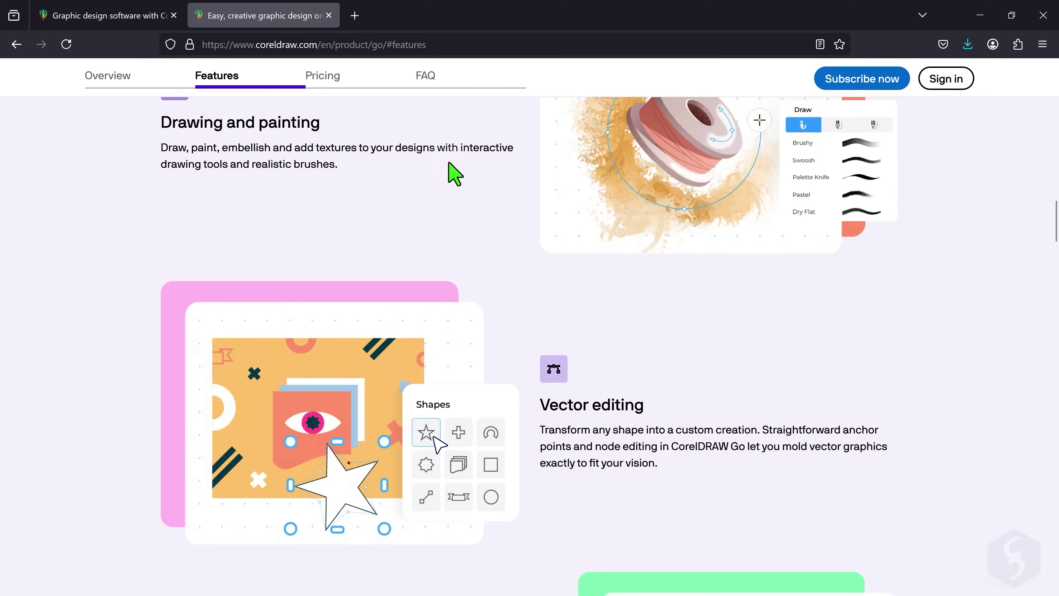
pyautogui.scroll(-6, 455, 174)
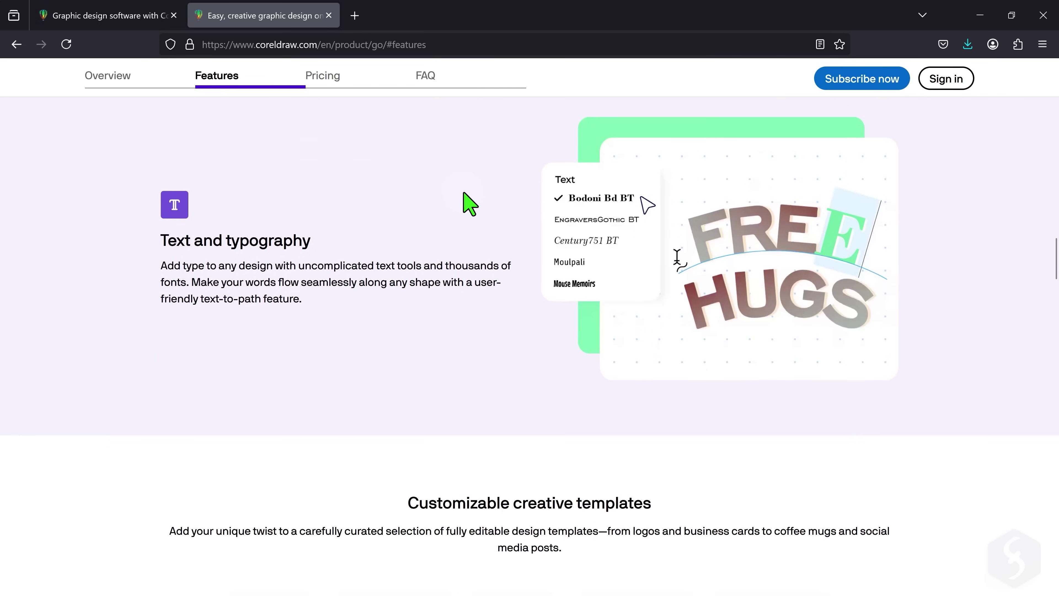
pyautogui.scroll(-6, 468, 203)
pyautogui.scroll(-9, 644, 234)
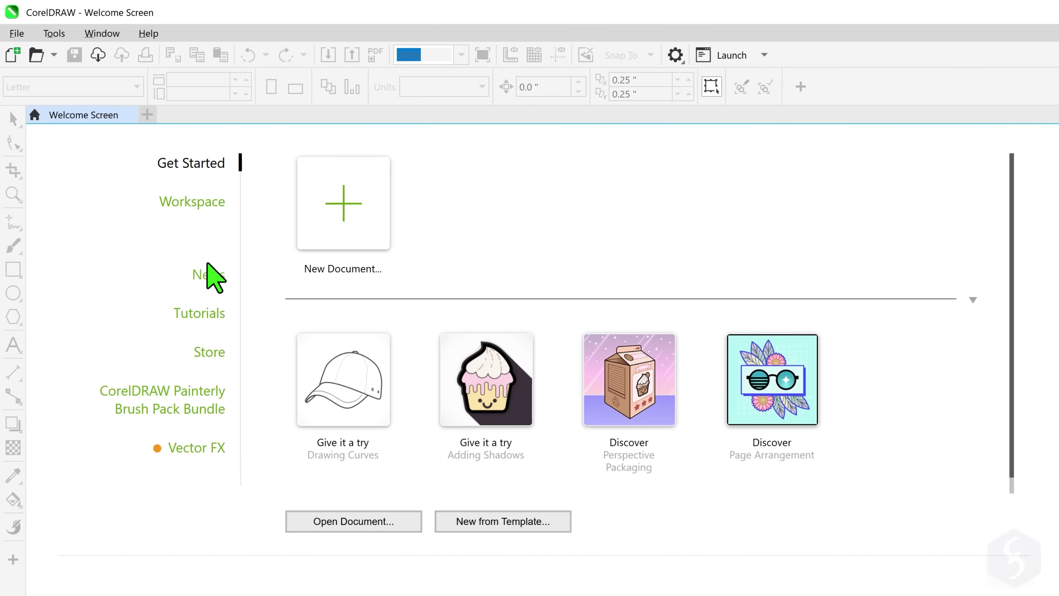
# Step: Browse the Welcome Screen's News, Tutorials and Get Started pages, then start a new document
pyautogui.click(208, 274)
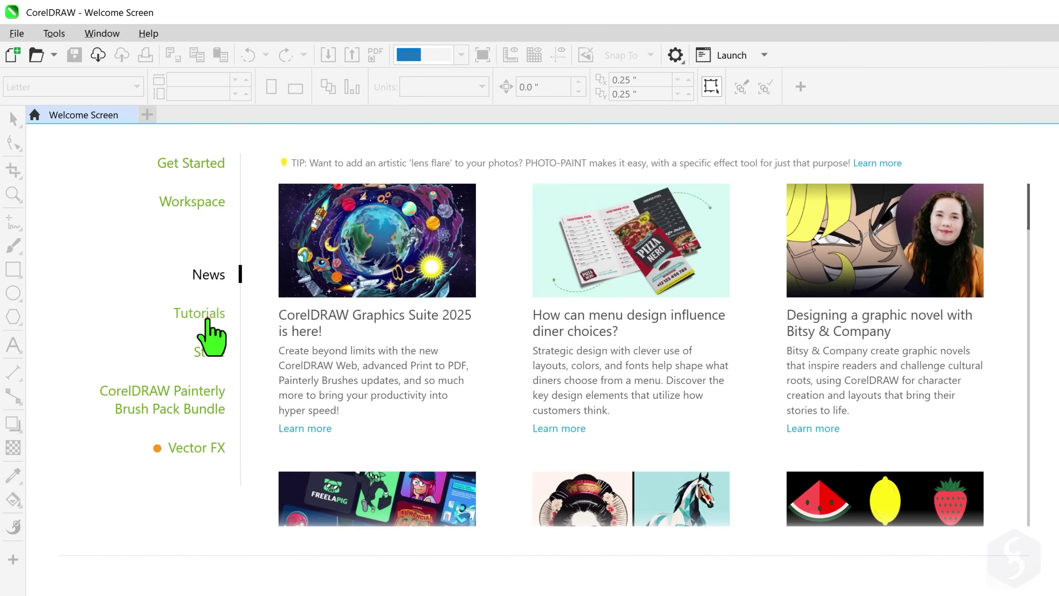
pyautogui.click(207, 317)
pyautogui.click(205, 165)
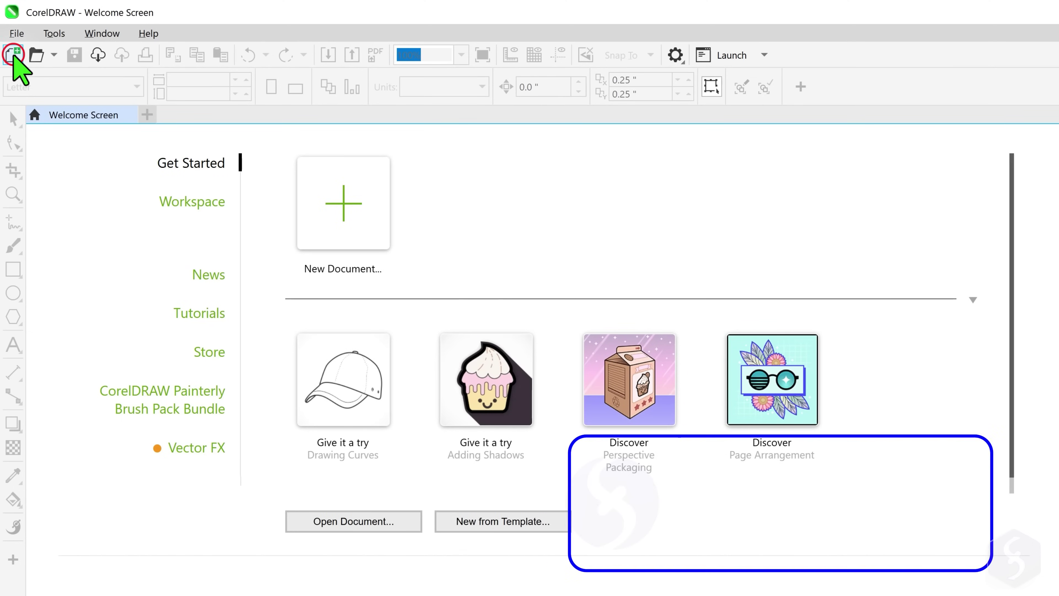
pyautogui.click(14, 55)
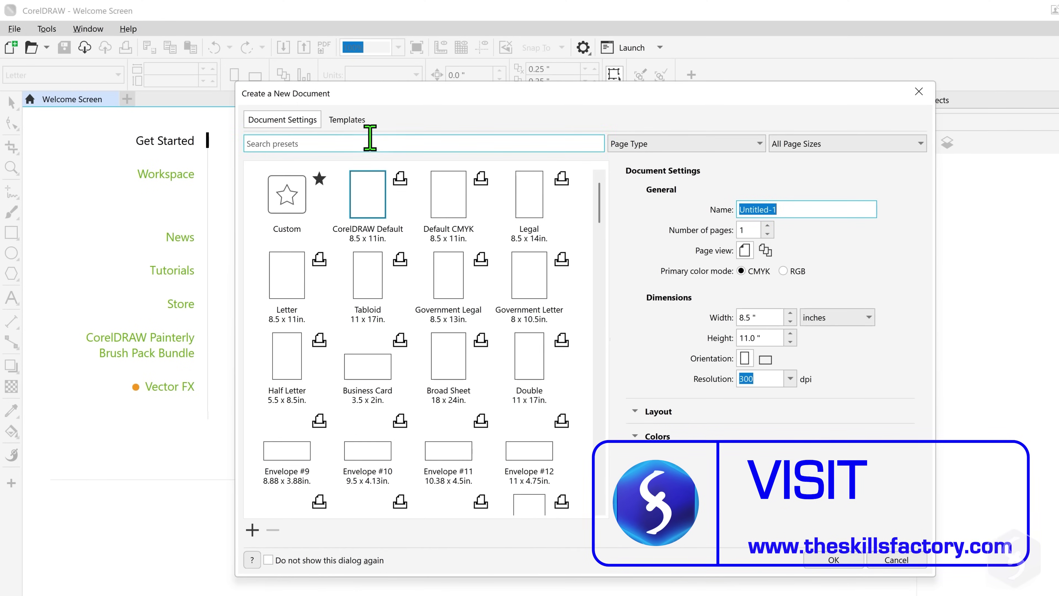
# Step: Browse the ready-made templates, then return to the new document settings
pyautogui.click(353, 122)
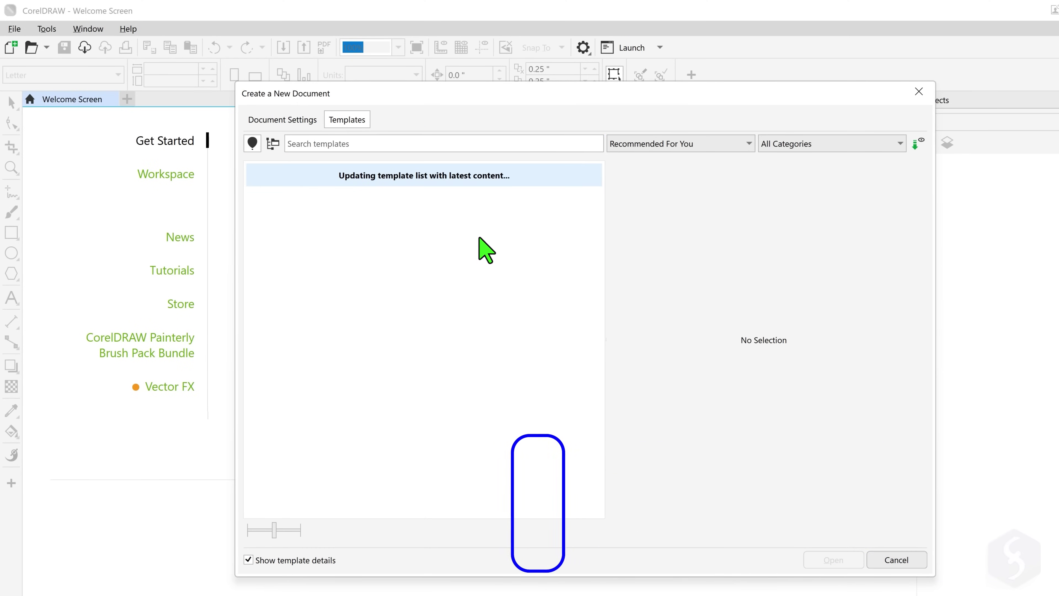
pyautogui.scroll(-2, 574, 252)
pyautogui.click(283, 120)
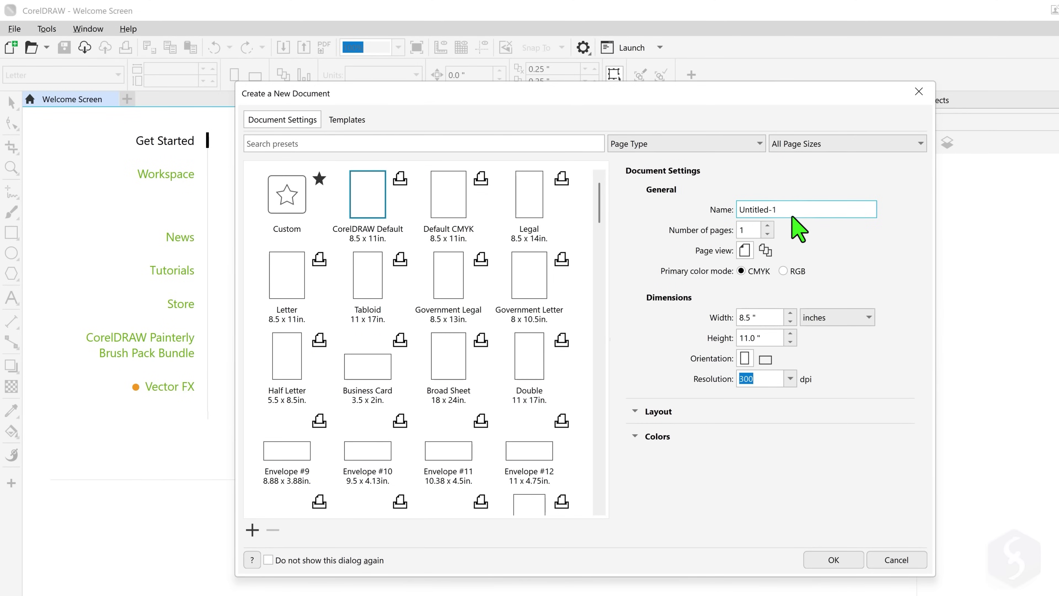
# Step: Create the document with 2 pages, RGB colour mode and landscape orientation
pyautogui.click(768, 227)
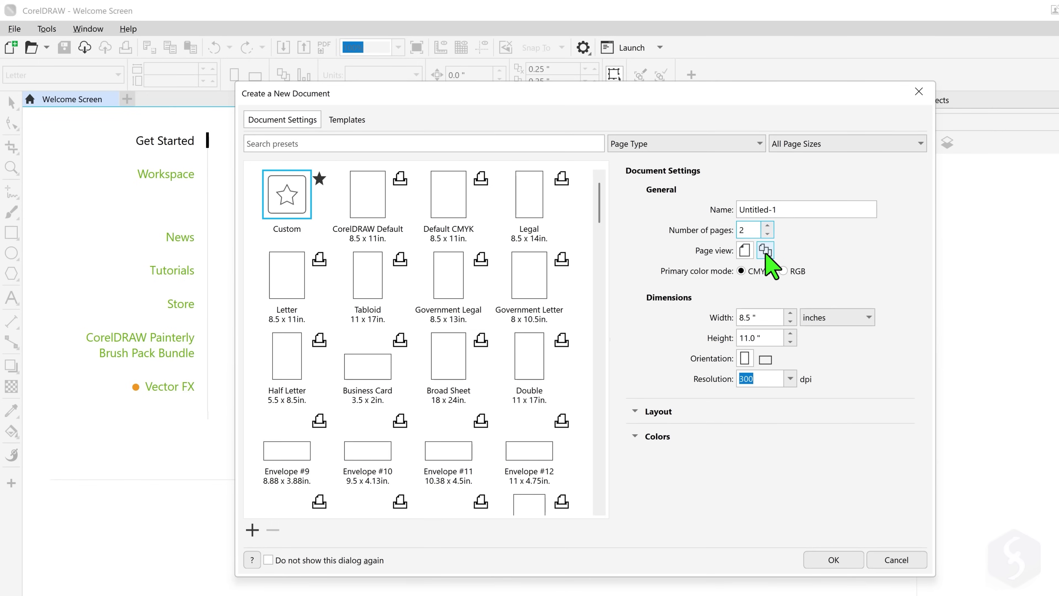
pyautogui.click(783, 271)
pyautogui.click(857, 321)
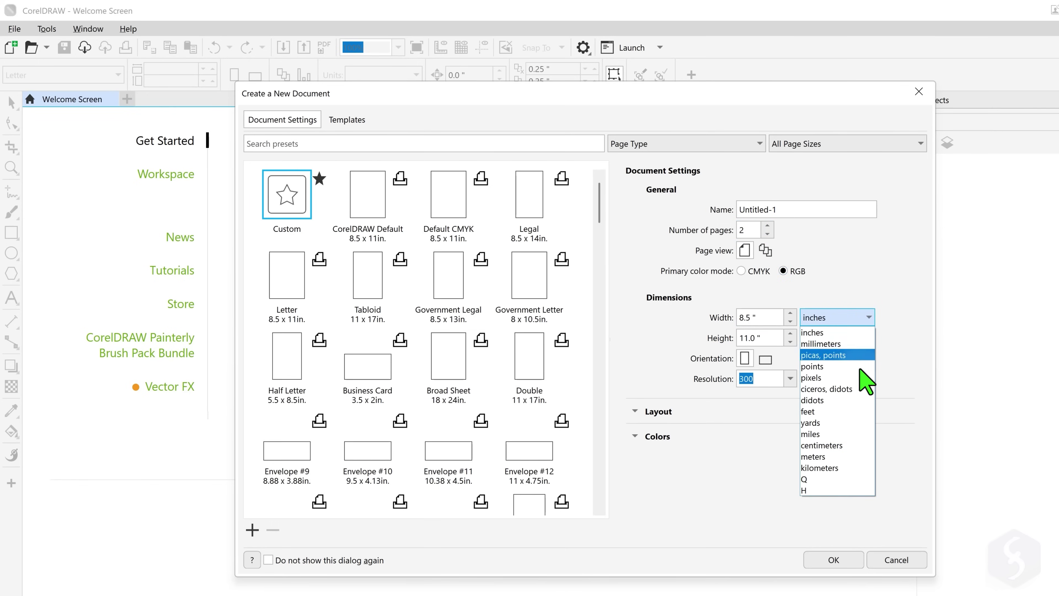
pyautogui.click(846, 346)
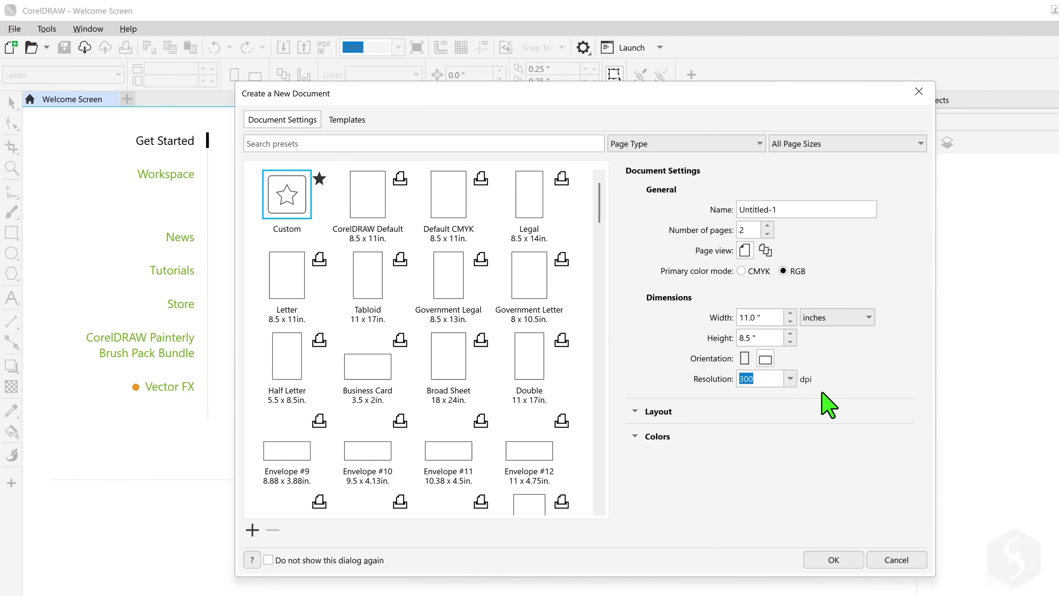
pyautogui.click(834, 559)
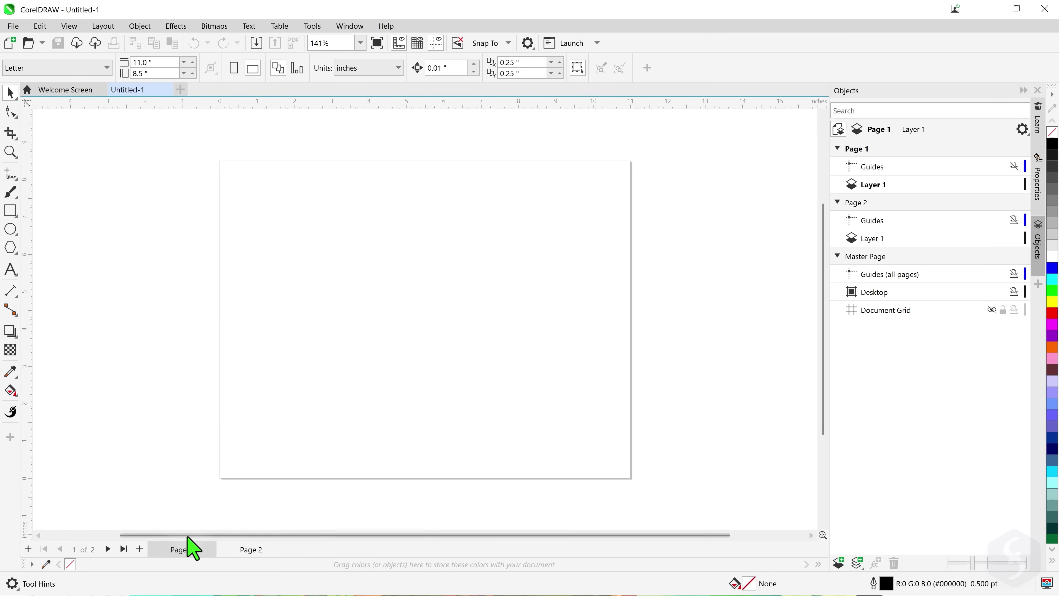
# Step: Switch between Page 2 and Page 1 and browse the Learn, Properties and Objects dockers
pyautogui.click(245, 552)
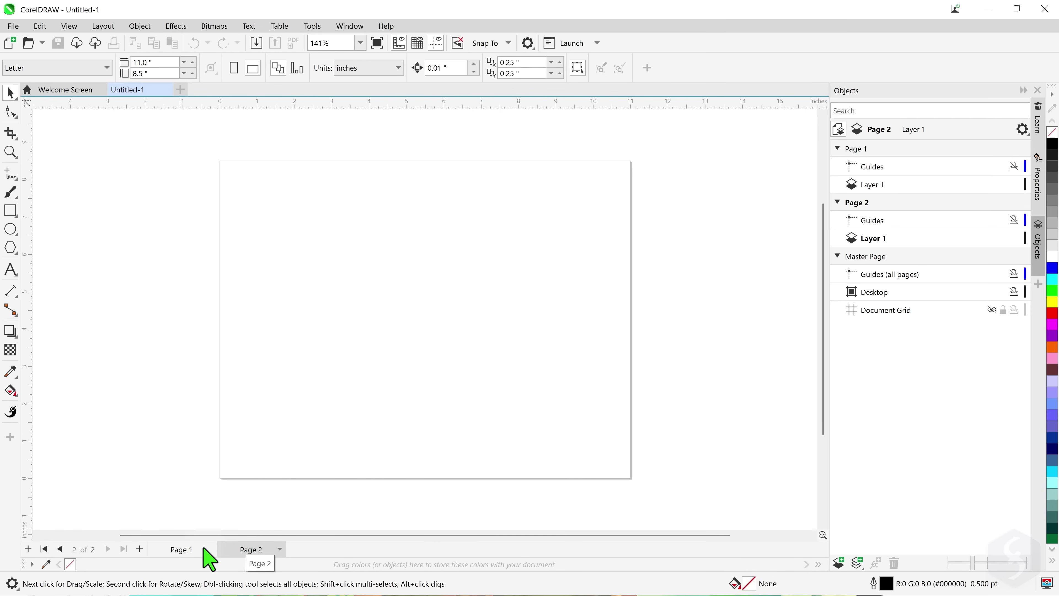
pyautogui.click(185, 549)
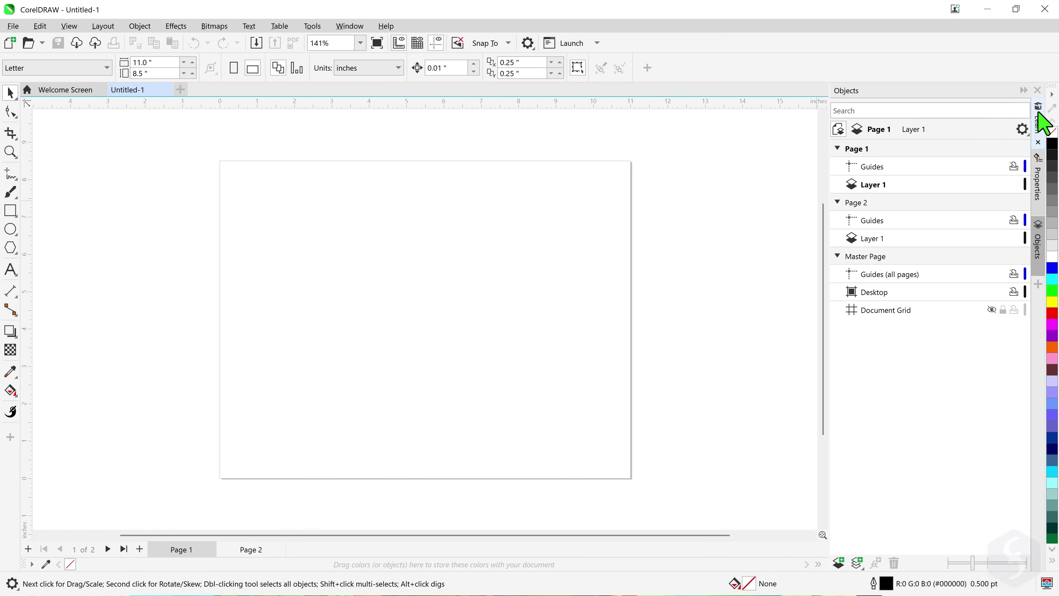
pyautogui.click(1038, 121)
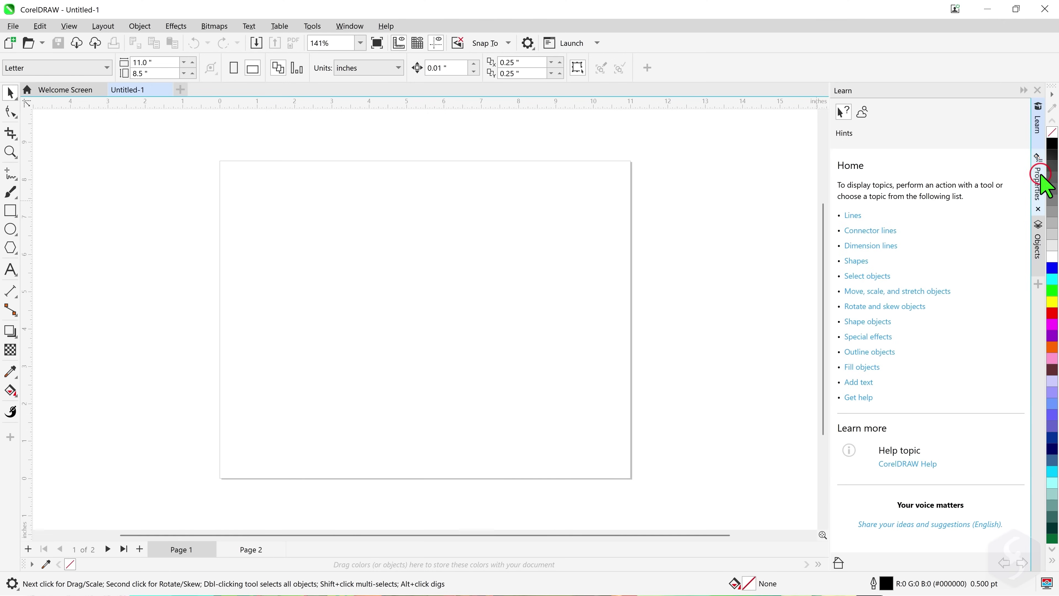
pyautogui.click(1041, 186)
pyautogui.click(1043, 248)
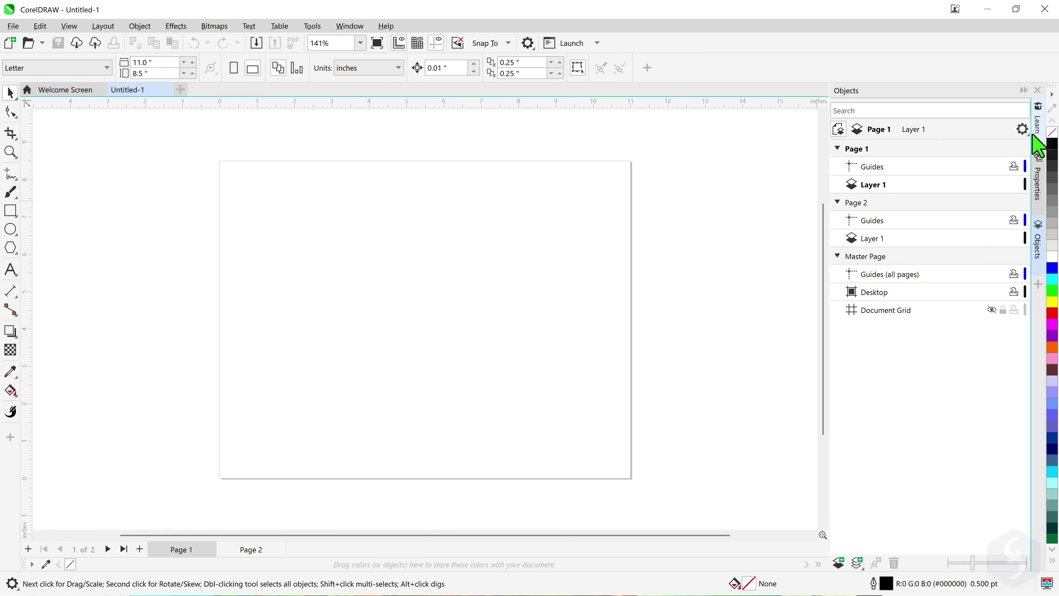
pyautogui.click(1038, 126)
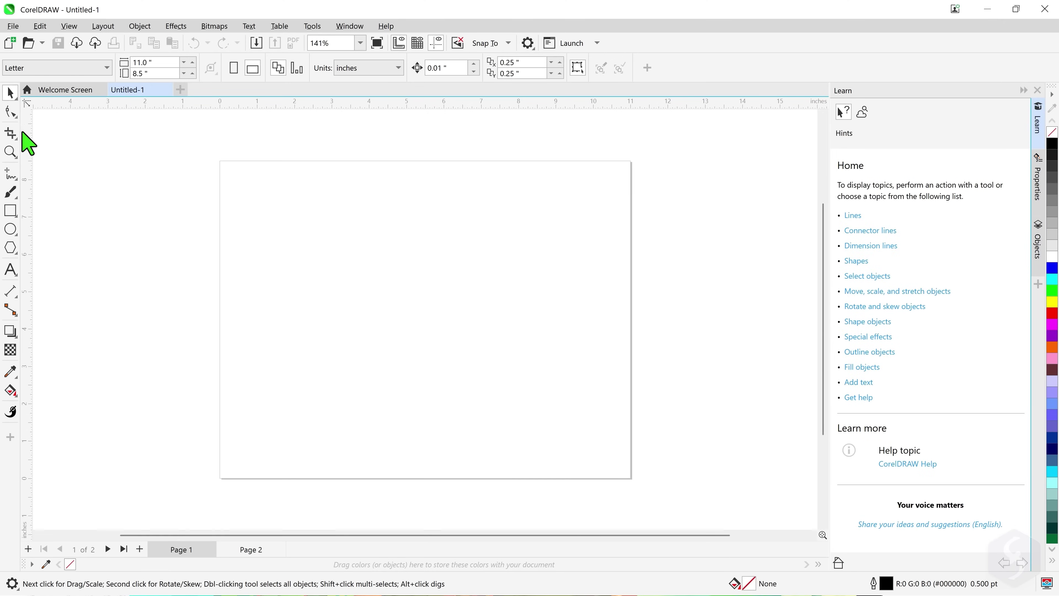
# Step: Try the Shape and Crop tools, ending on the Freehand tool
pyautogui.click(10, 112)
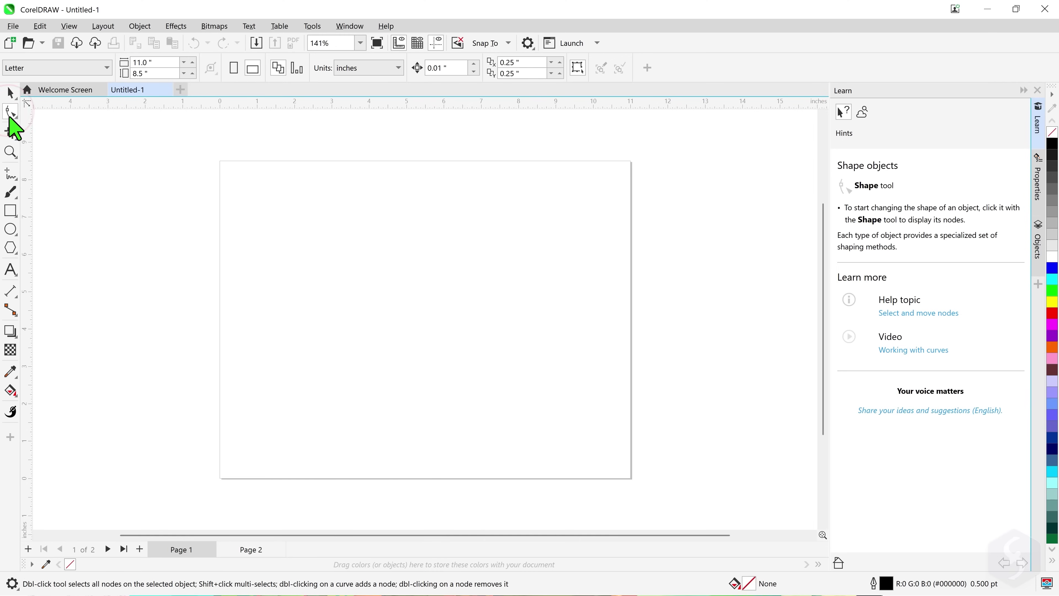
pyautogui.click(11, 134)
pyautogui.click(10, 173)
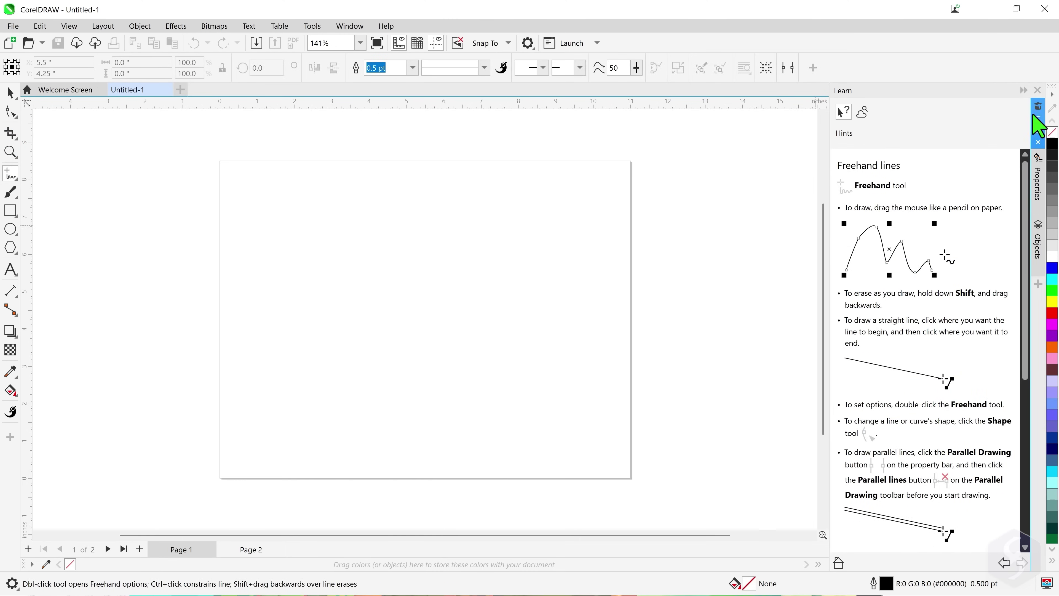
# Step: Close the Learn docker and reopen it from Window > Dockers > Learn
pyautogui.click(1039, 142)
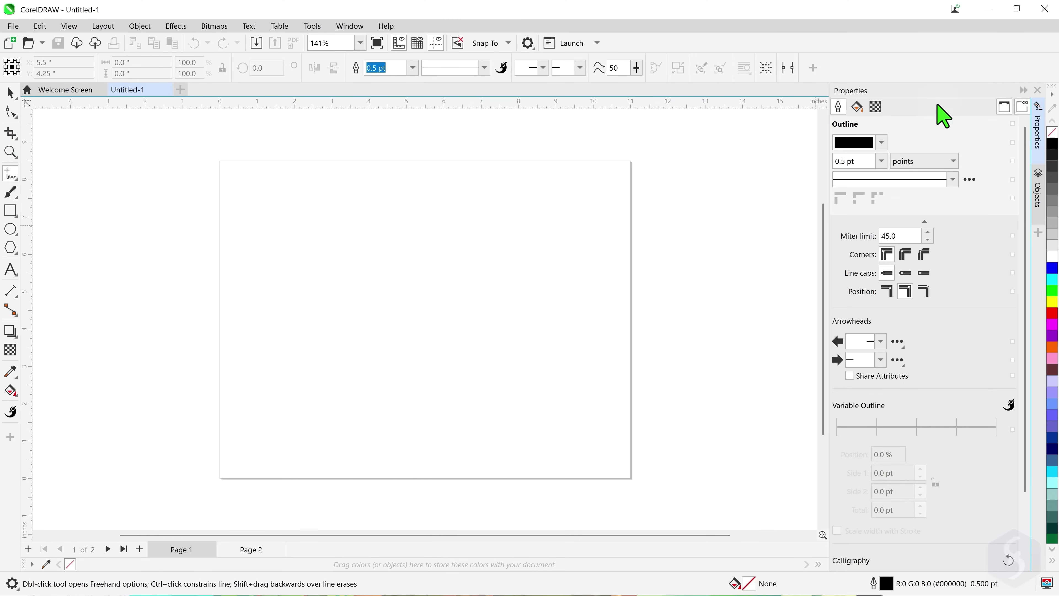
pyautogui.click(352, 27)
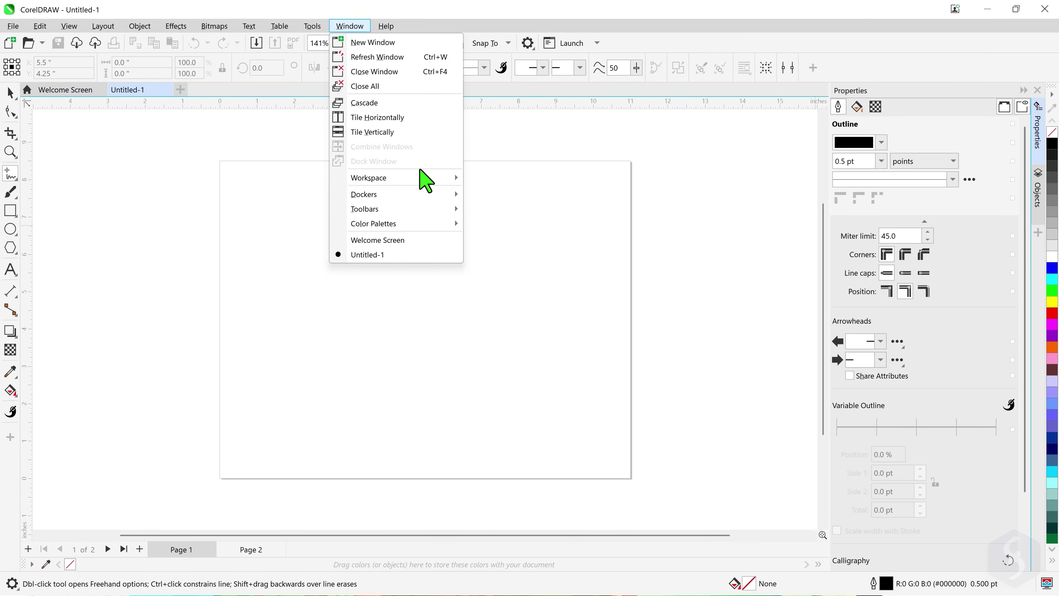
pyautogui.moveTo(438, 200)
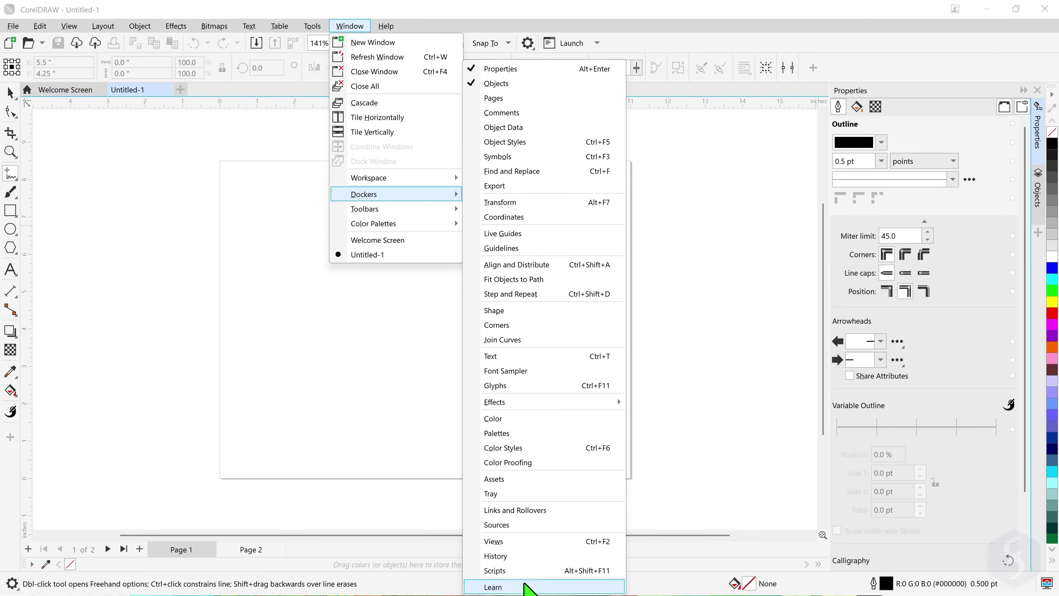
pyautogui.click(530, 587)
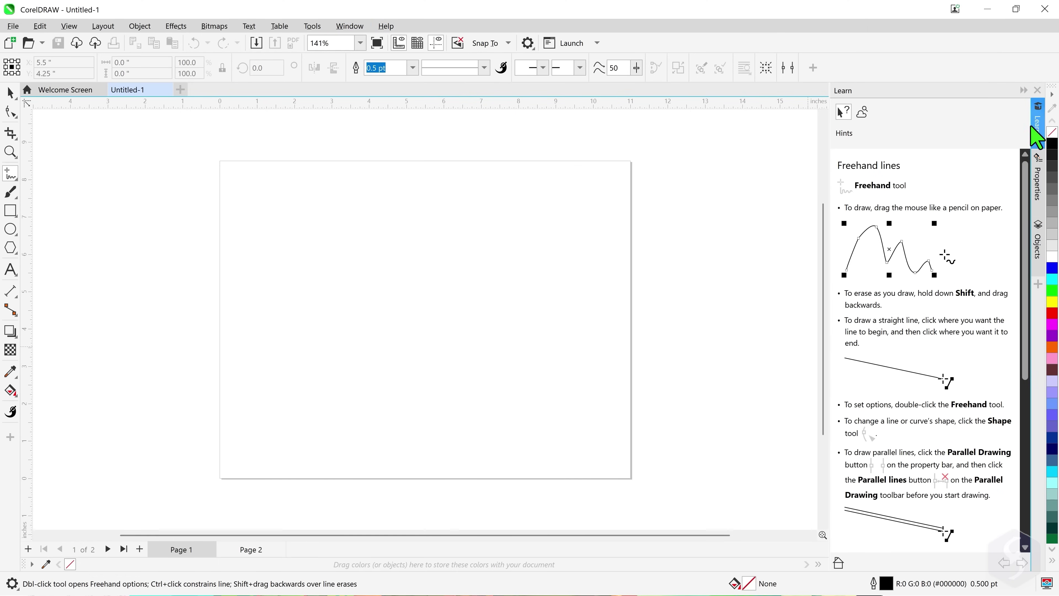
# Step: Set the Appearance theme to Black under Tools > Options > Customization
pyautogui.click(1038, 90)
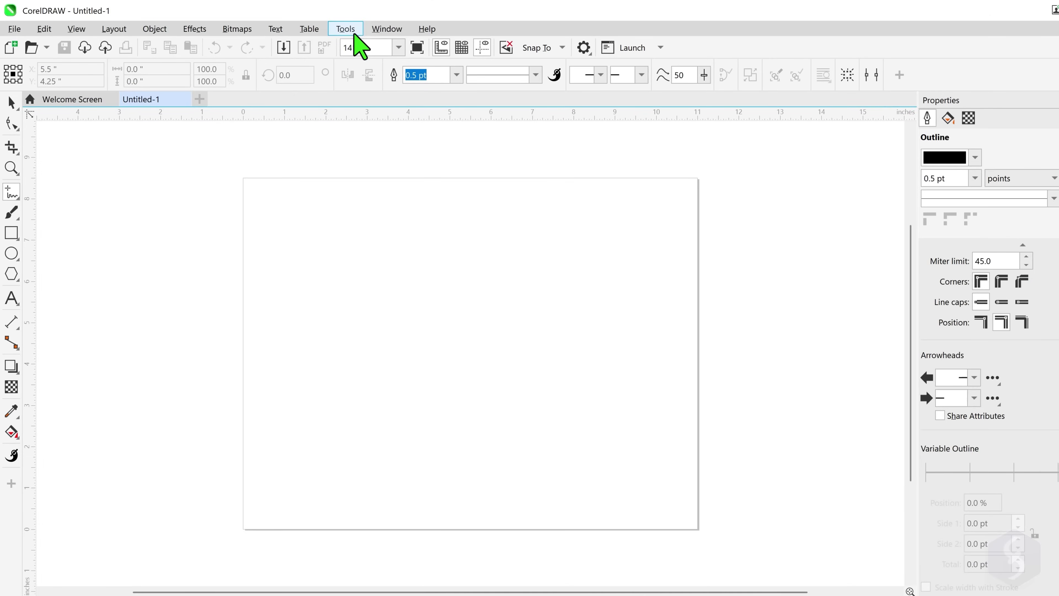
pyautogui.click(320, 27)
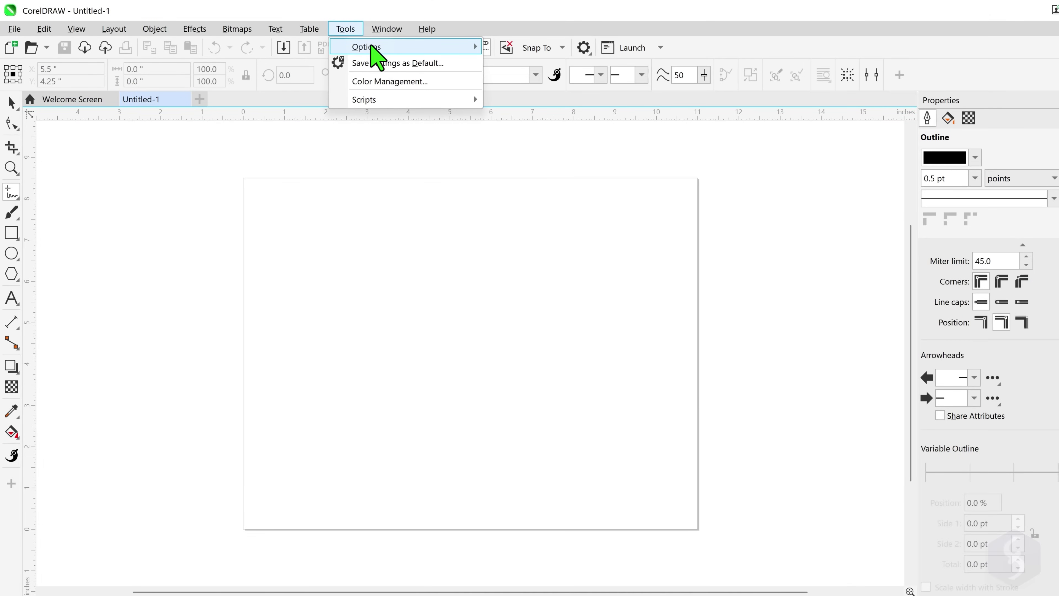
pyautogui.moveTo(391, 45)
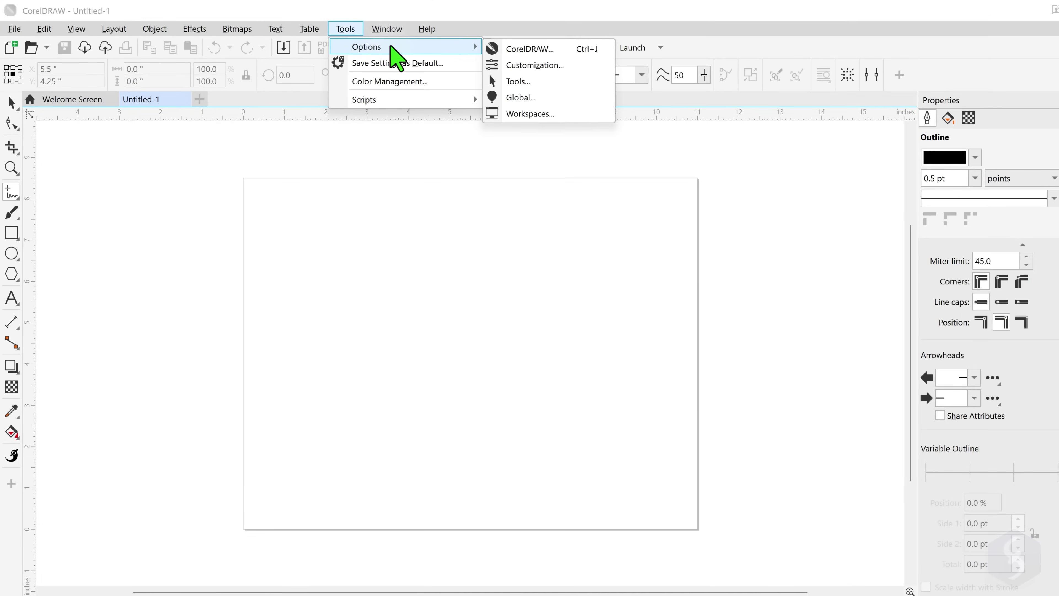
pyautogui.click(559, 66)
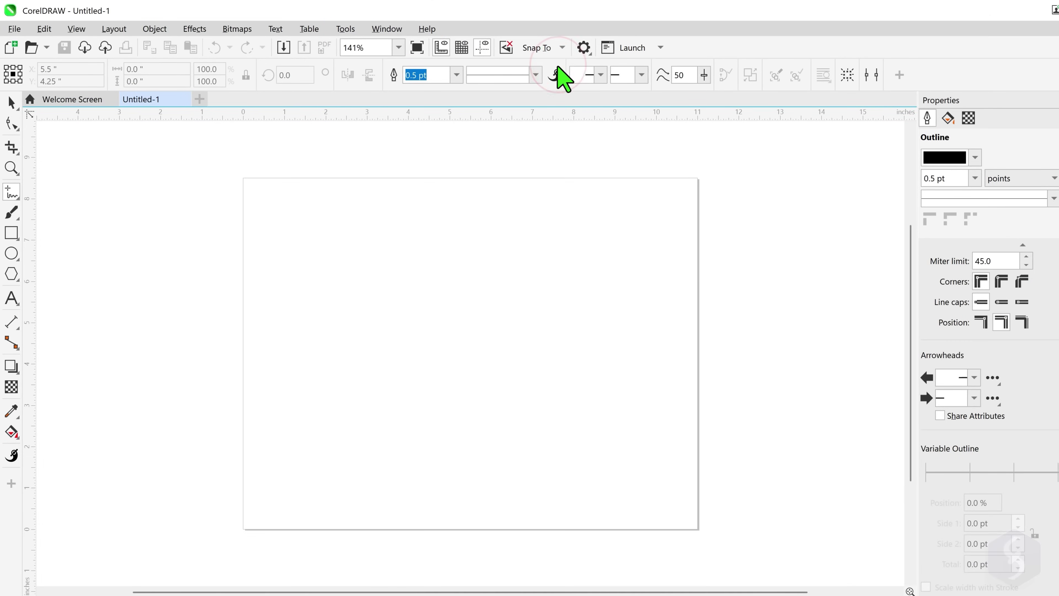
pyautogui.click(625, 285)
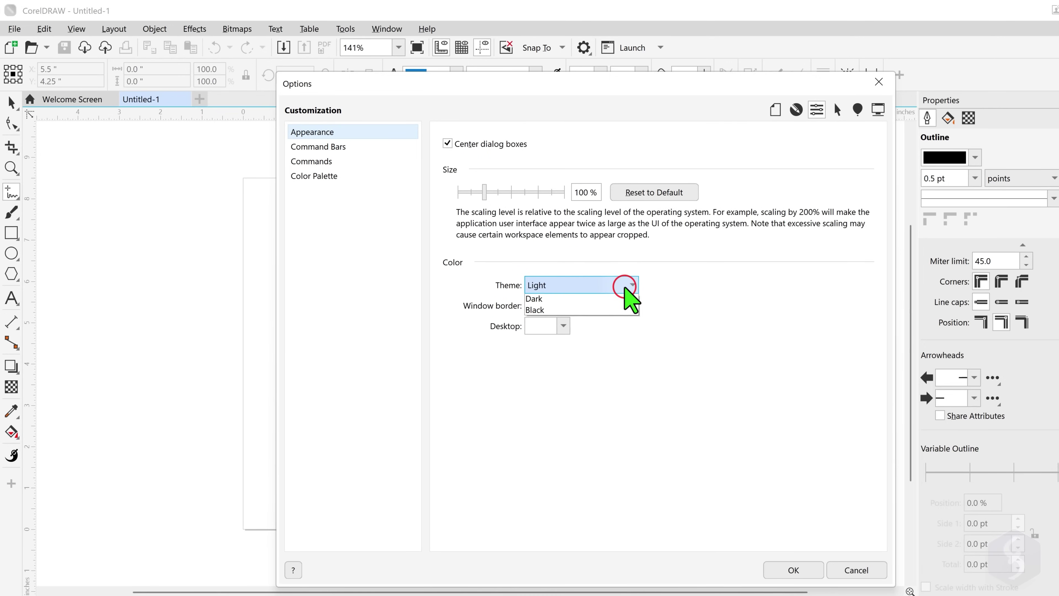
pyautogui.click(600, 337)
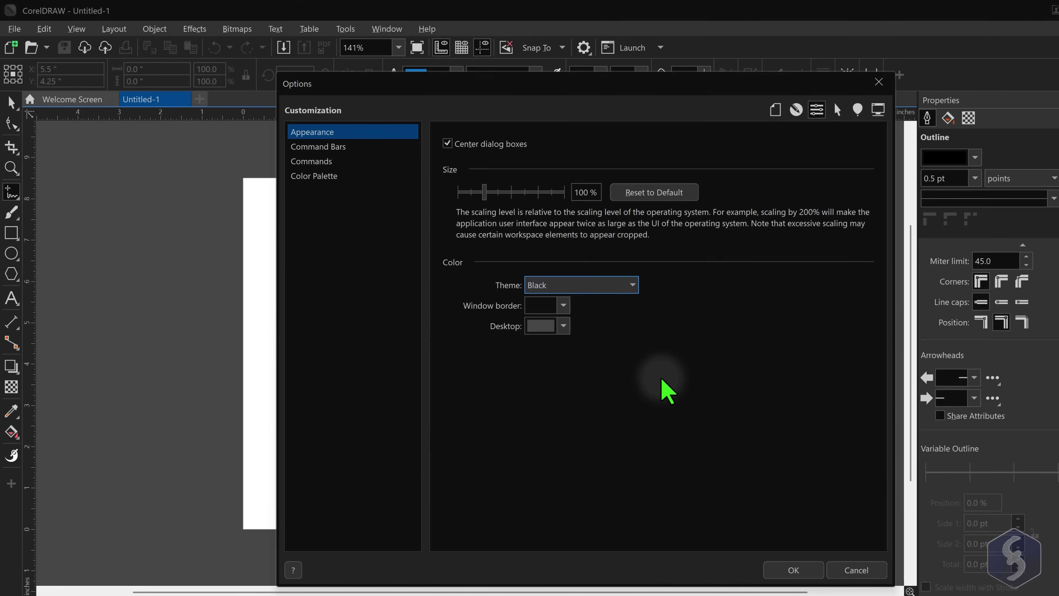
pyautogui.click(799, 573)
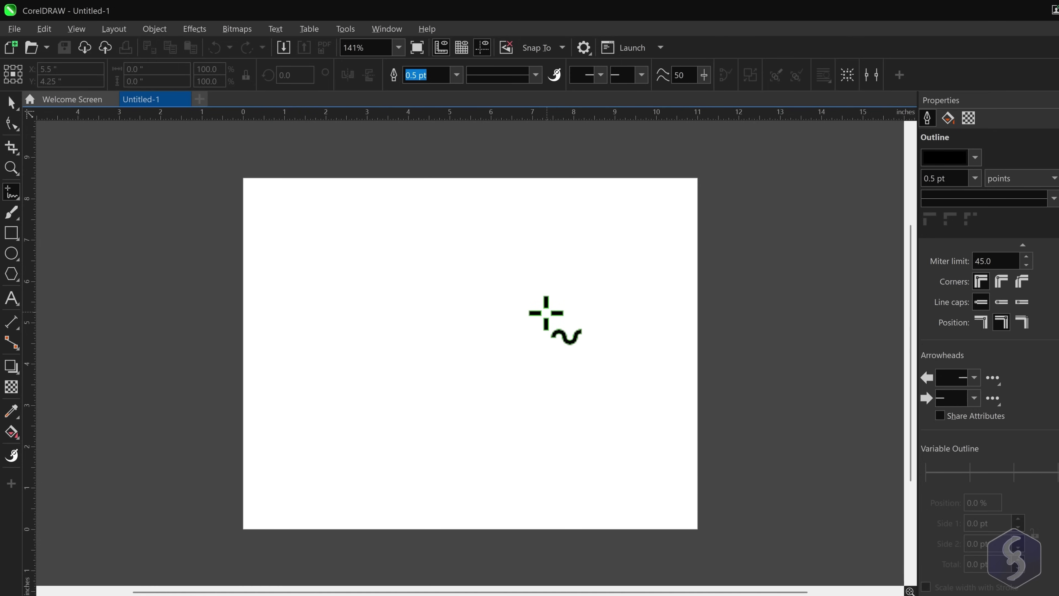
# Step: Paint an S-shaped stroke in the upper left with the Artistic Media tool (I) and zoom in on it
pyautogui.press('i')
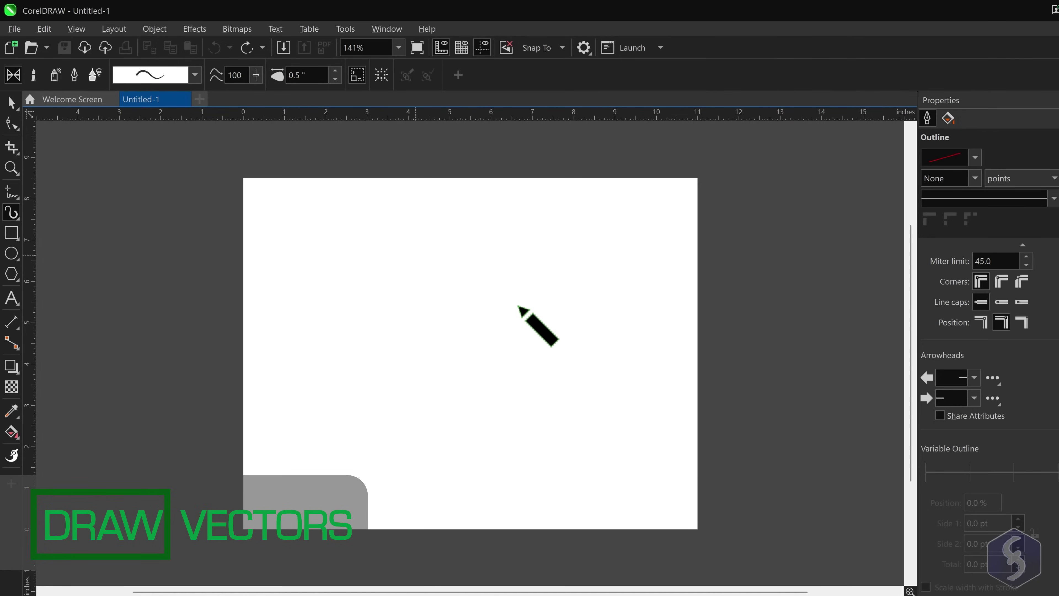
pyautogui.moveTo(392, 250)
pyautogui.mouseDown()
pyautogui.moveTo(372, 368)
pyautogui.moveTo(417, 350)
pyautogui.mouseUp()
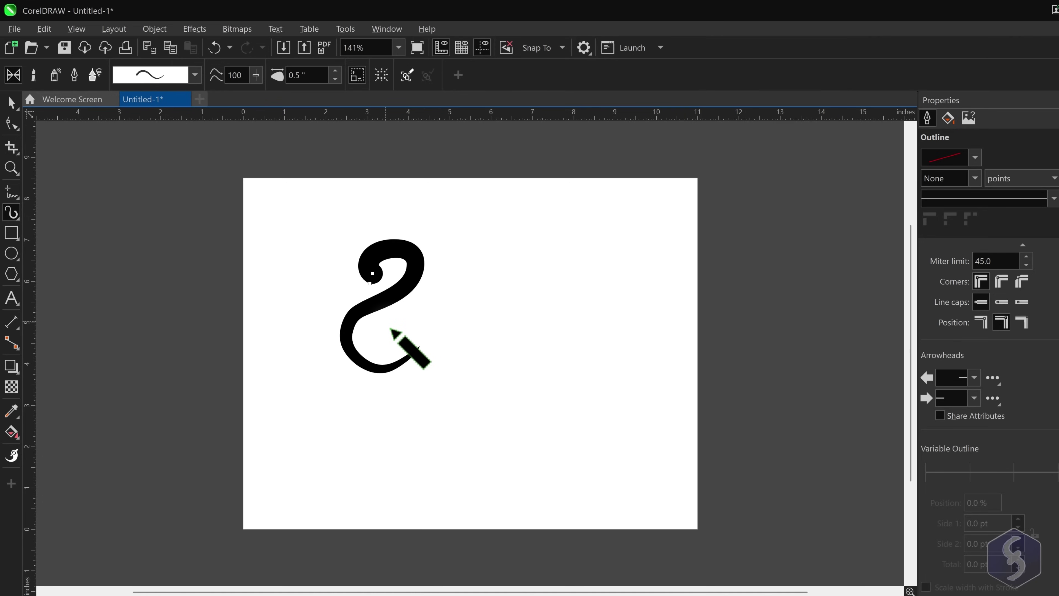
pyautogui.scroll(8, 392, 330)
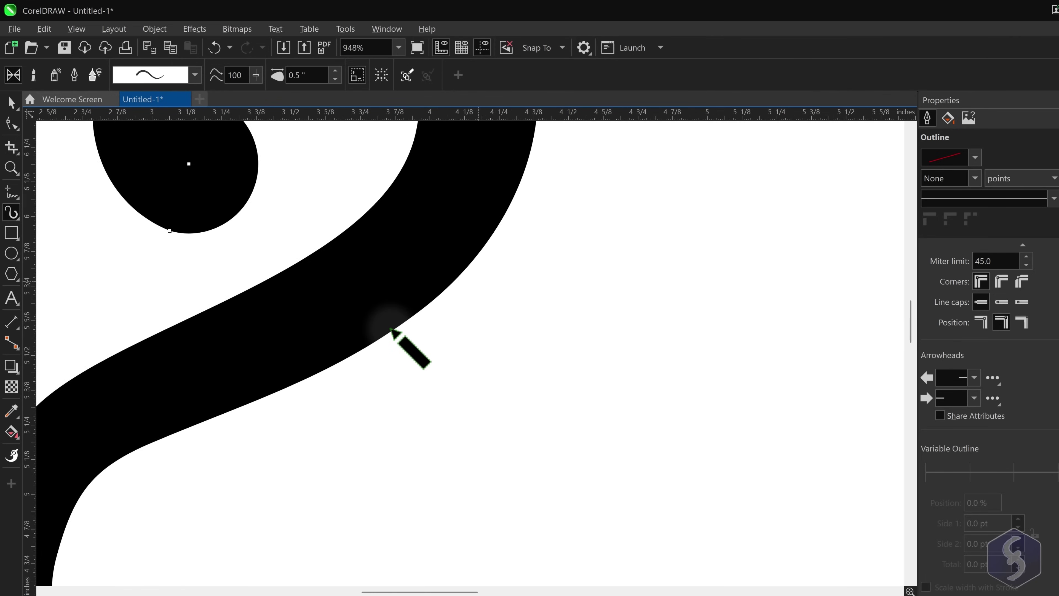
pyautogui.scroll(5, 391, 330)
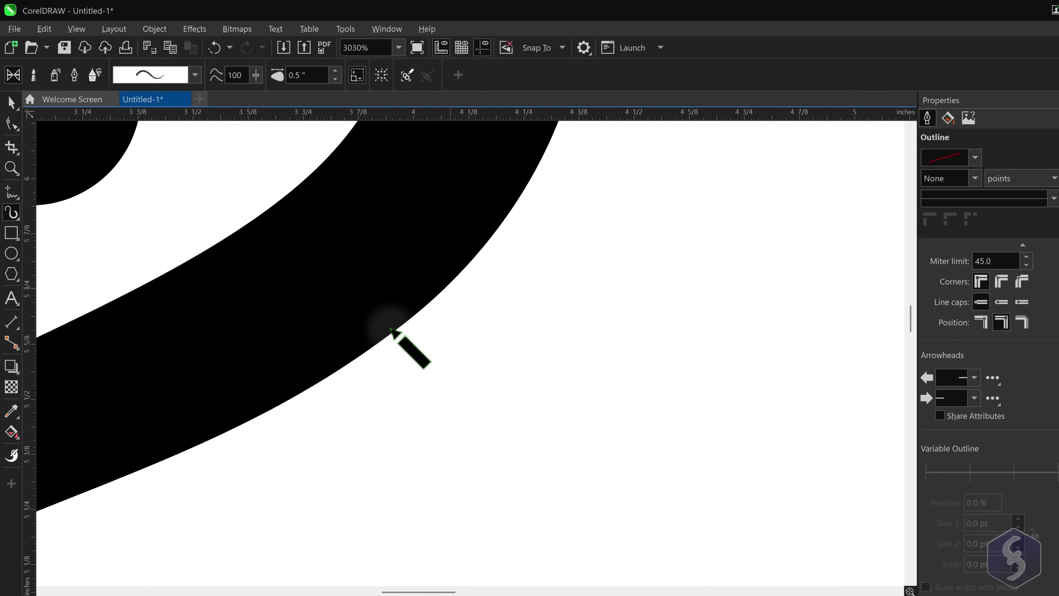
pyautogui.scroll(-5, 391, 330)
pyautogui.scroll(3, 392, 329)
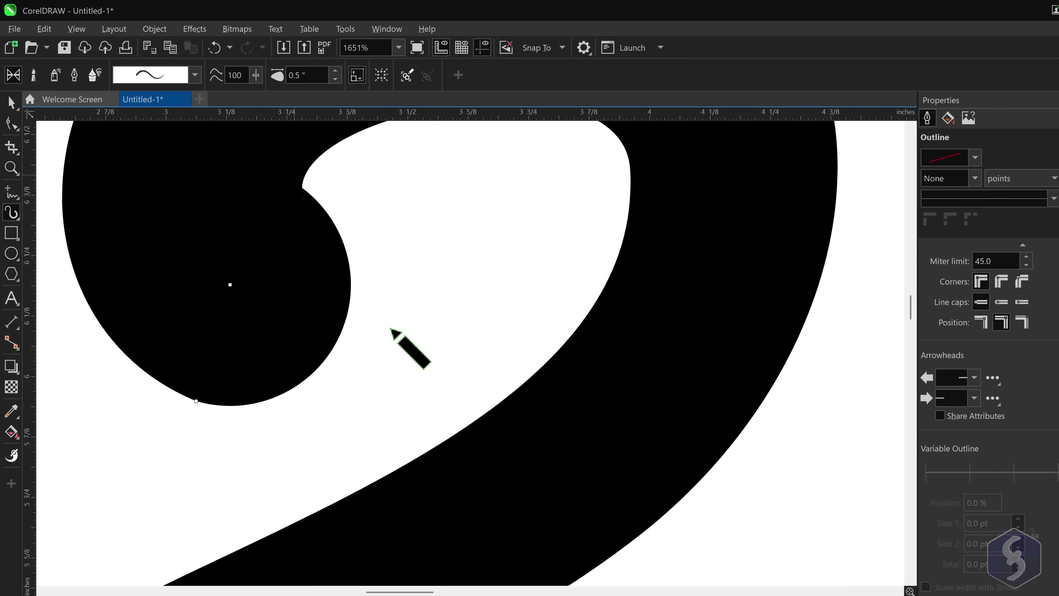
pyautogui.scroll(2, 391, 330)
pyautogui.scroll(-2, 391, 330)
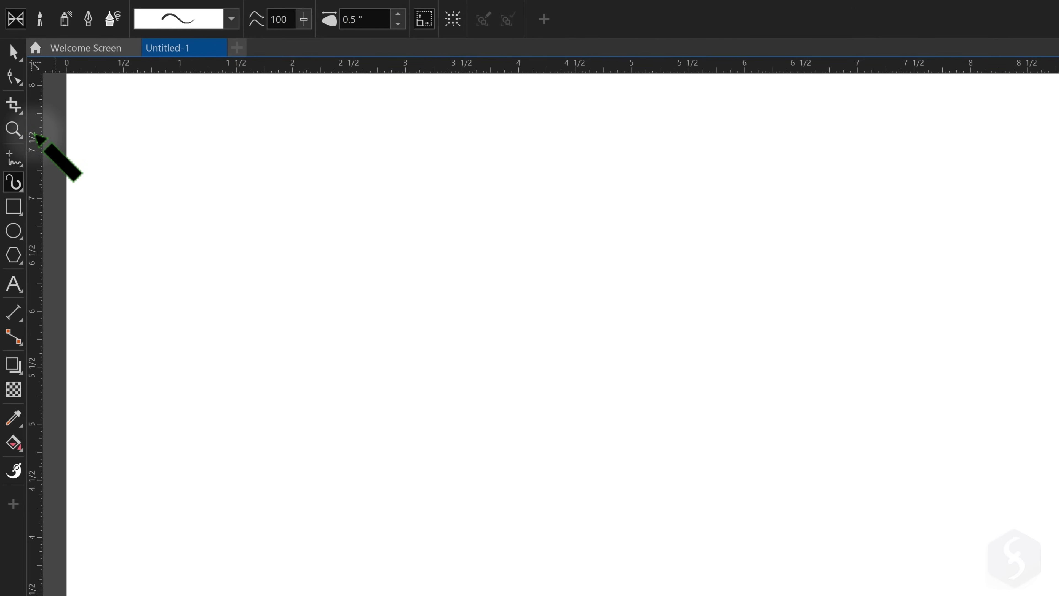
pyautogui.click(12, 253)
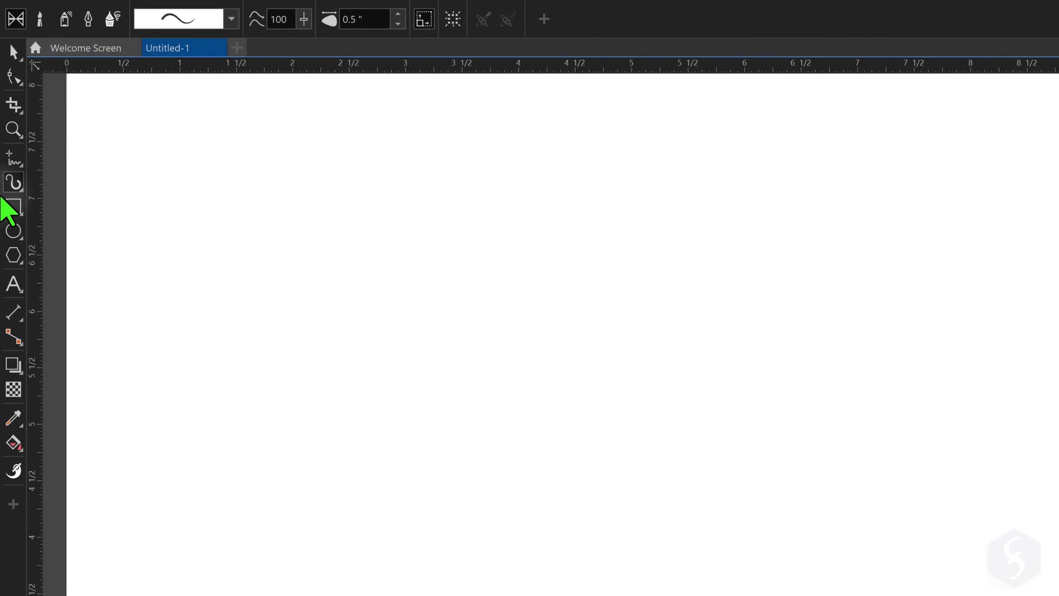
pyautogui.click(14, 157)
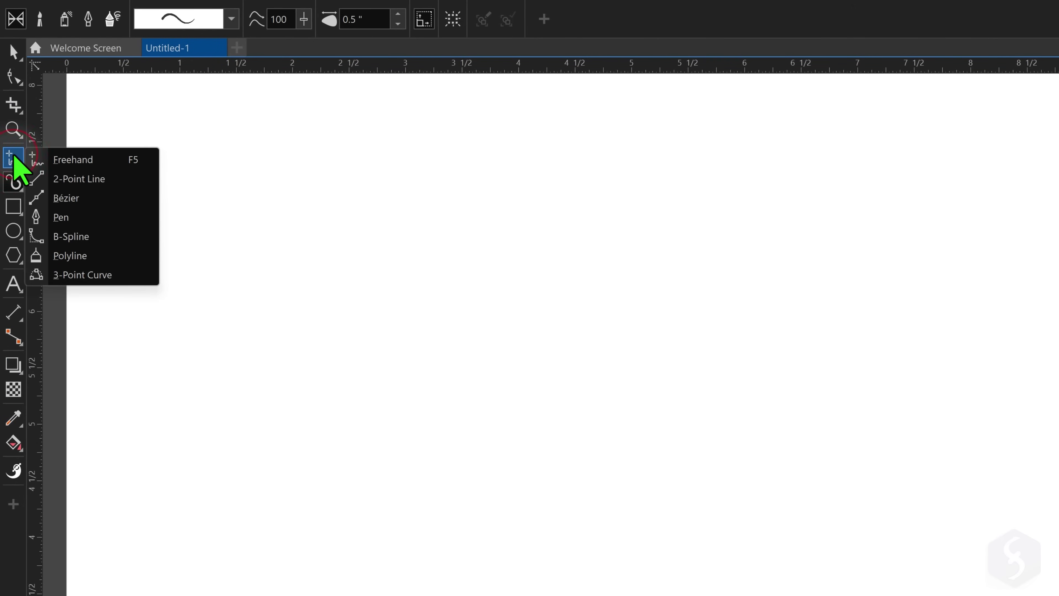
pyautogui.moveTo(17, 210)
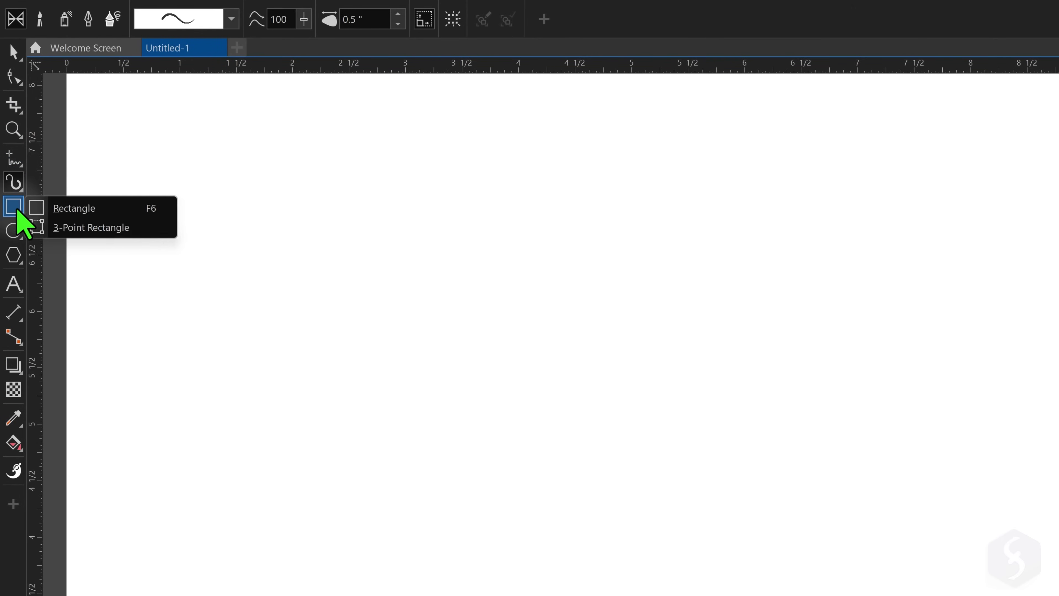
pyautogui.moveTo(16, 255)
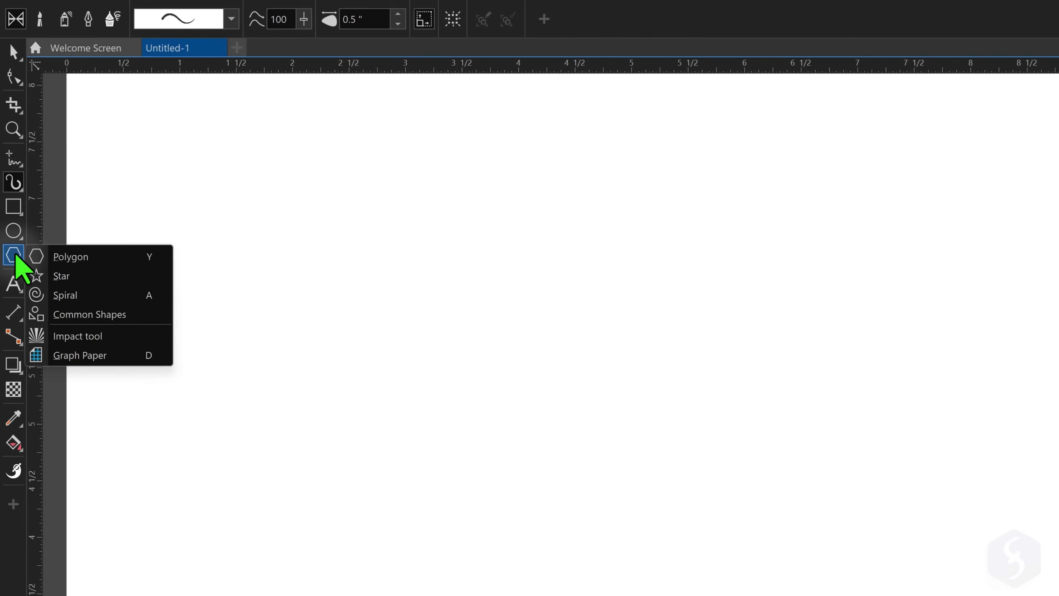
pyautogui.moveTo(15, 157)
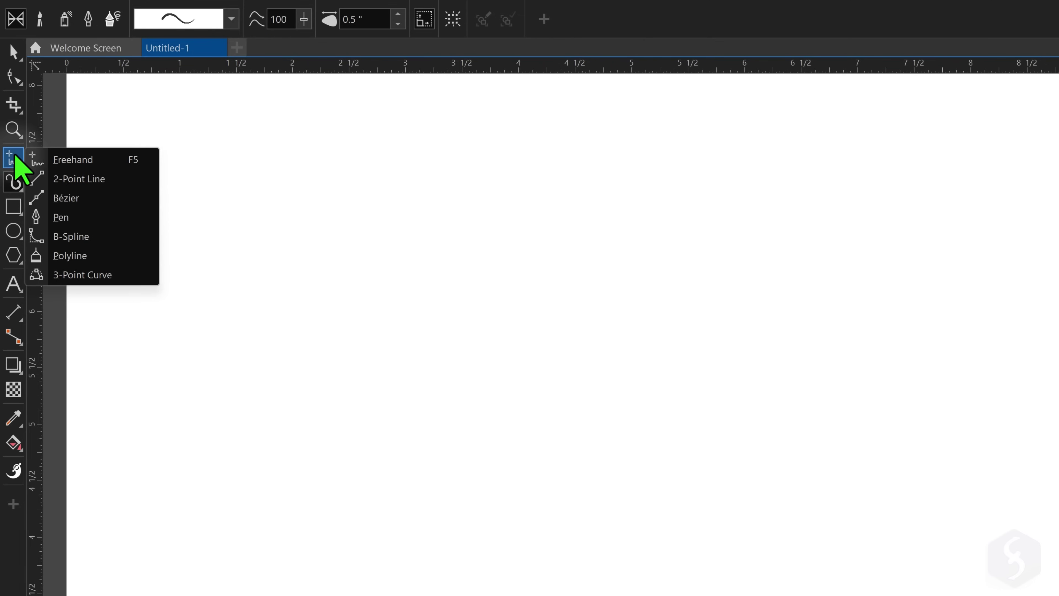
pyautogui.click(72, 159)
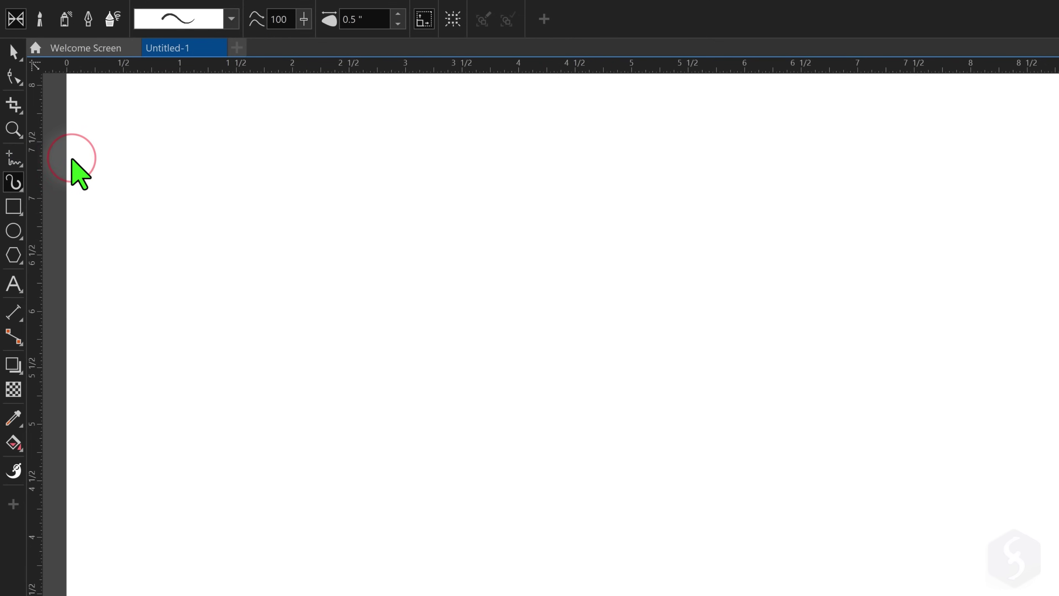
pyautogui.moveTo(166, 256)
pyautogui.mouseDown()
pyautogui.moveTo(263, 207)
pyautogui.moveTo(338, 223)
pyautogui.moveTo(327, 276)
pyautogui.moveTo(387, 298)
pyautogui.moveTo(462, 210)
pyautogui.moveTo(493, 230)
pyautogui.moveTo(492, 288)
pyautogui.mouseUp()
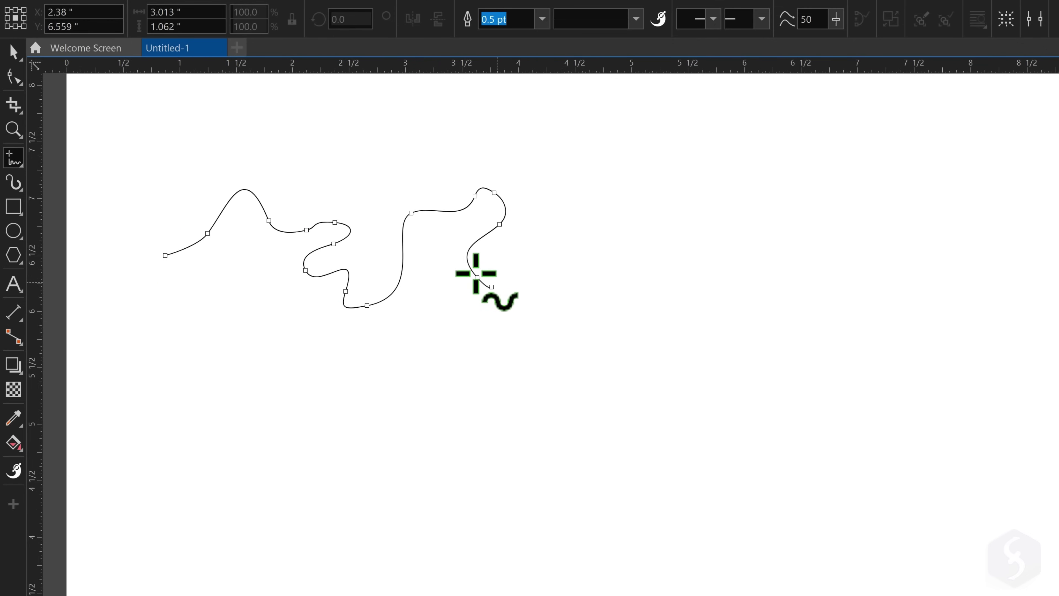
pyautogui.scroll(2, 271, 227)
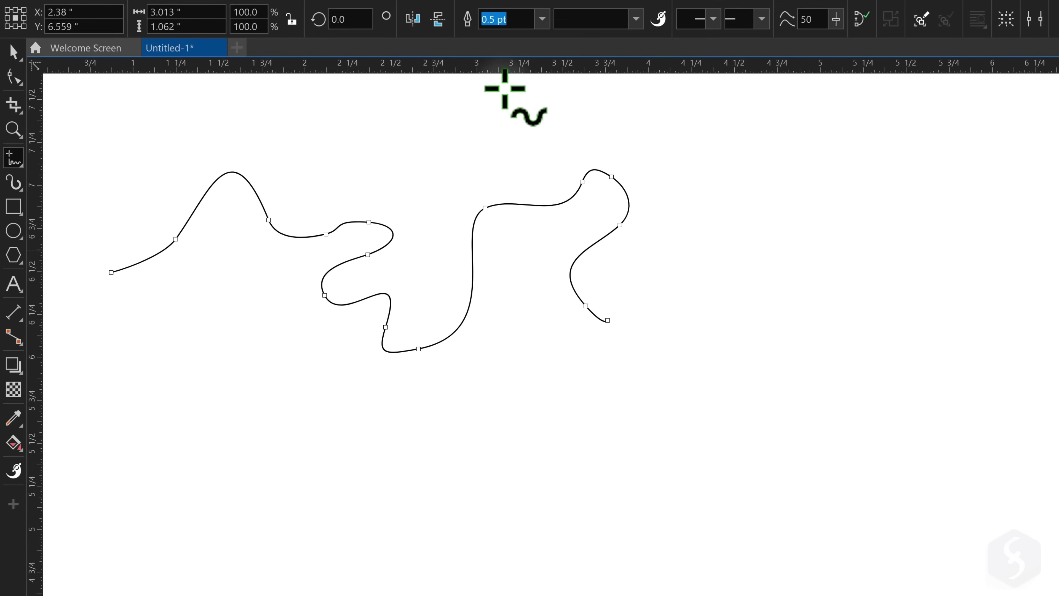
pyautogui.click(543, 20)
pyautogui.click(505, 131)
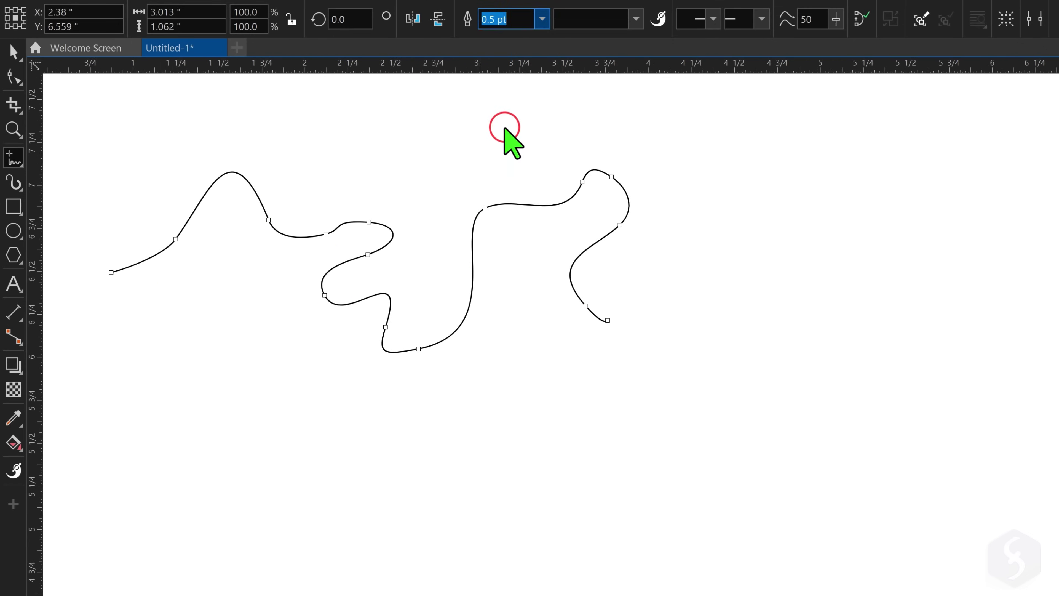
pyautogui.click(636, 19)
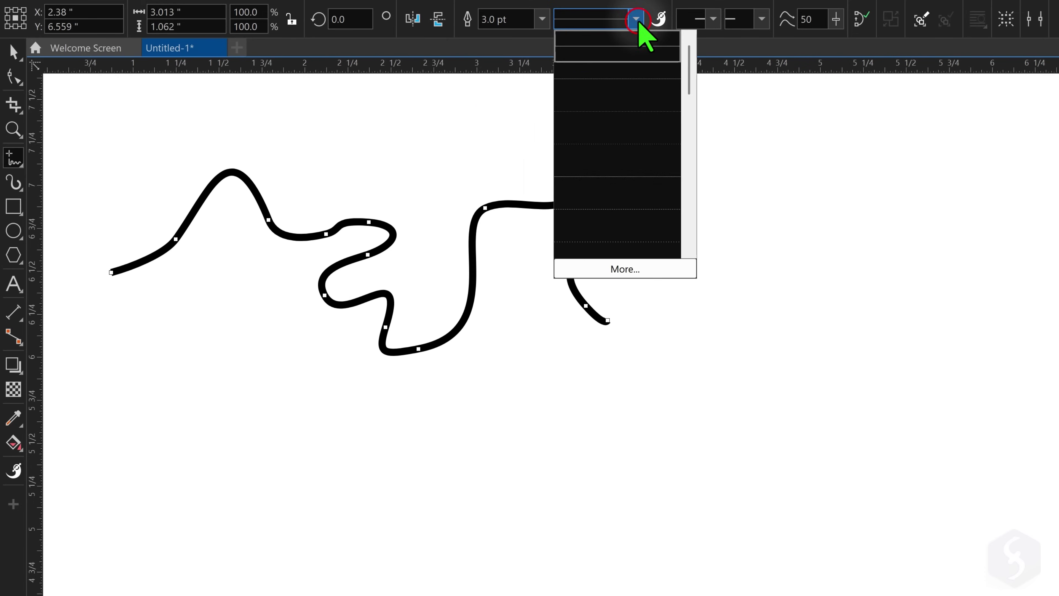
pyautogui.click(632, 211)
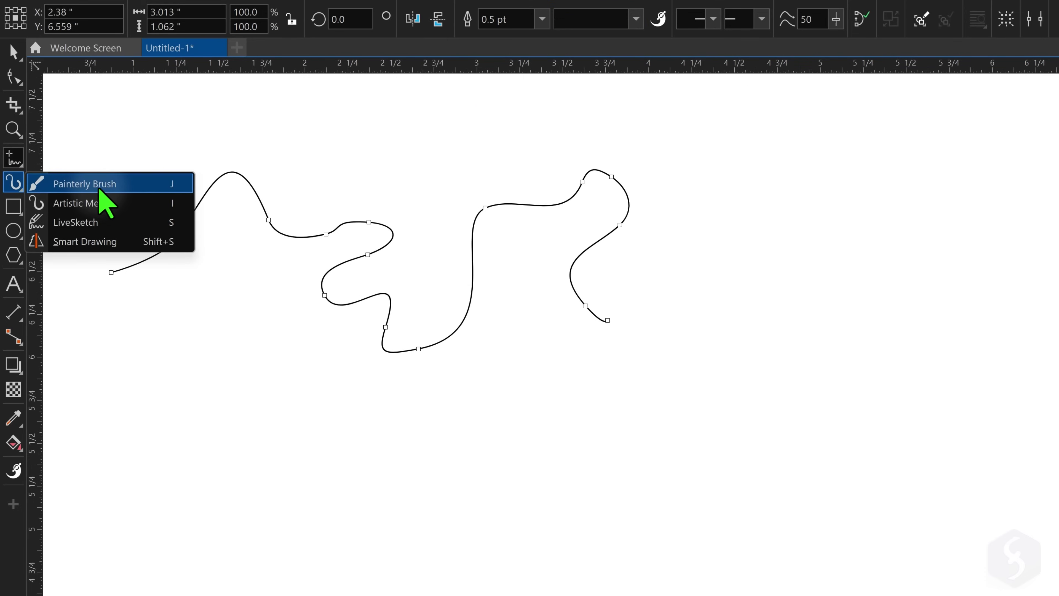
pyautogui.click(54, 202)
pyautogui.moveTo(118, 409); pyautogui.dragTo(760, 407)
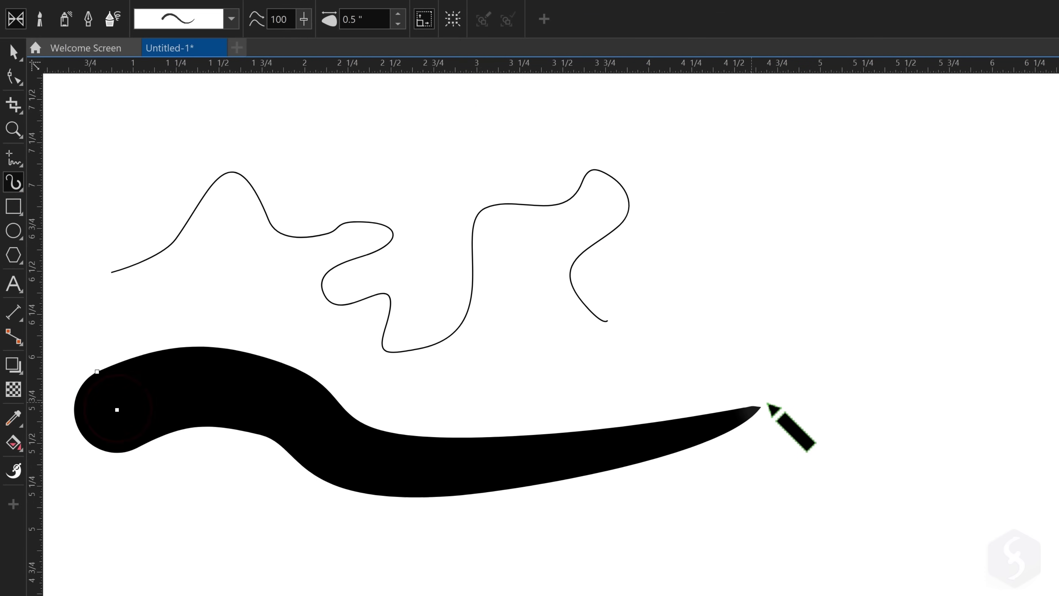
pyautogui.click(16, 187)
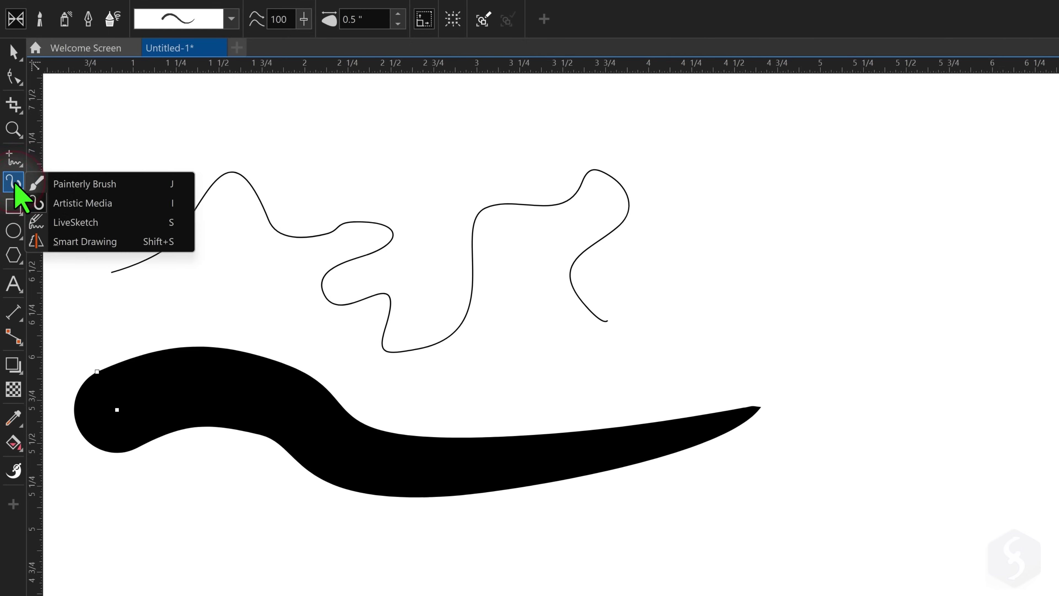
pyautogui.click(83, 222)
pyautogui.moveTo(775, 181)
pyautogui.mouseDown()
pyautogui.moveTo(796, 239)
pyautogui.moveTo(758, 299)
pyautogui.moveTo(822, 327)
pyautogui.moveTo(854, 384)
pyautogui.mouseUp()
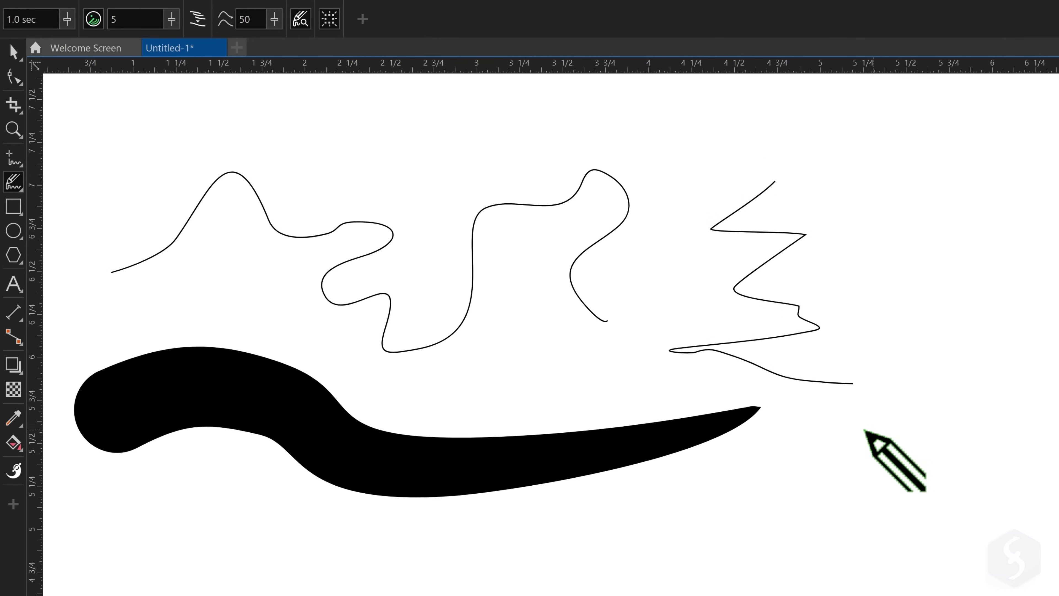
pyautogui.hotkey('ctrl', 'z')
pyautogui.hotkey('ctrl', 'z')
pyautogui.hotkey('ctrl', 'z')
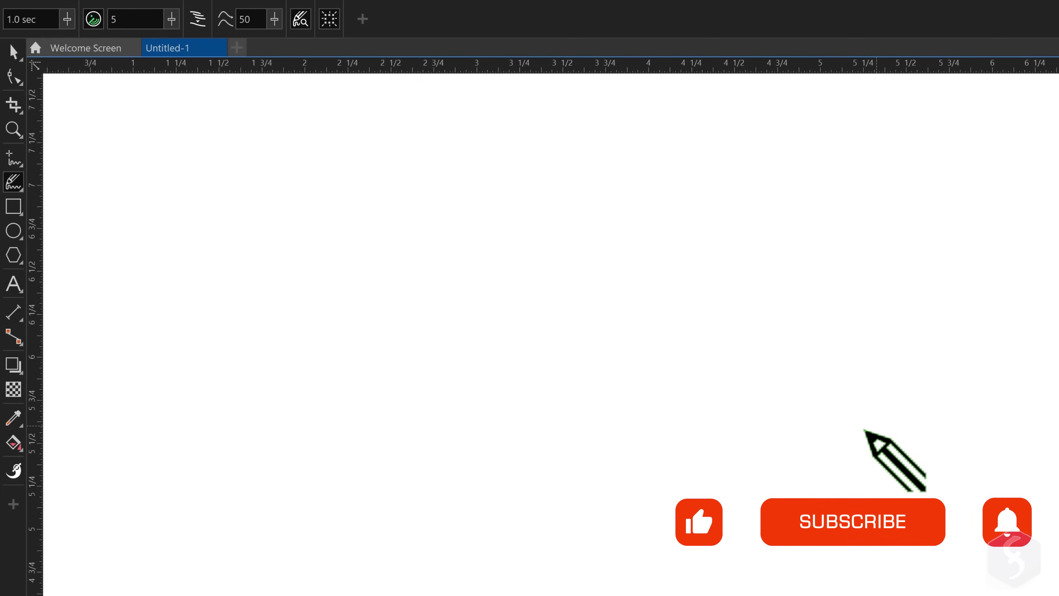
# Step: Paint a smaller grainy wavy stroke, then switch its brush to Long Flat and Pixel Spray
pyautogui.click(18, 183)
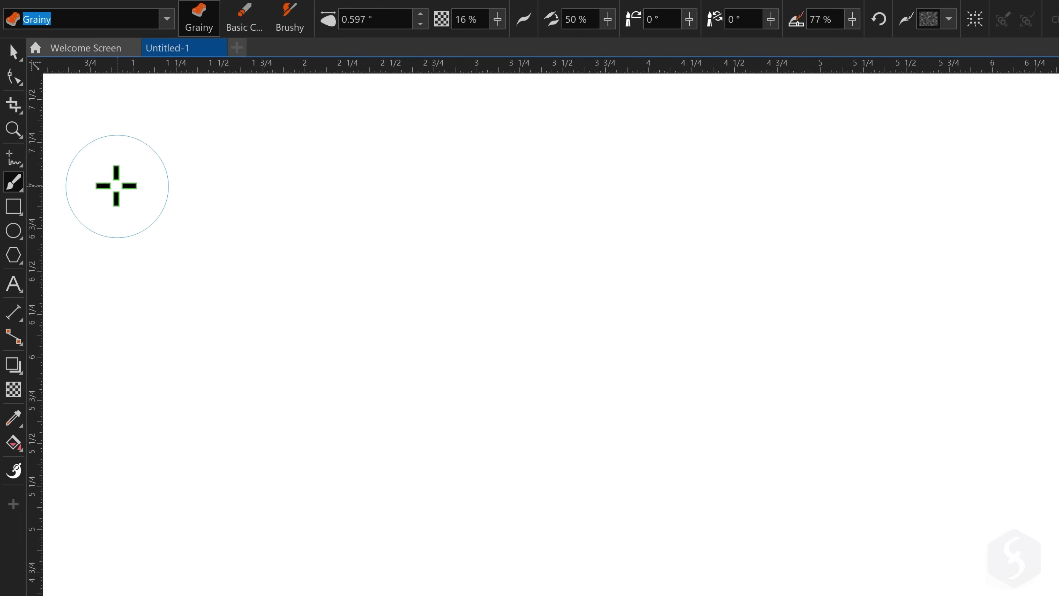
pyautogui.moveTo(117, 184); pyautogui.dragTo(190, 158)
pyautogui.moveTo(536, 158); pyautogui.dragTo(537, 158)
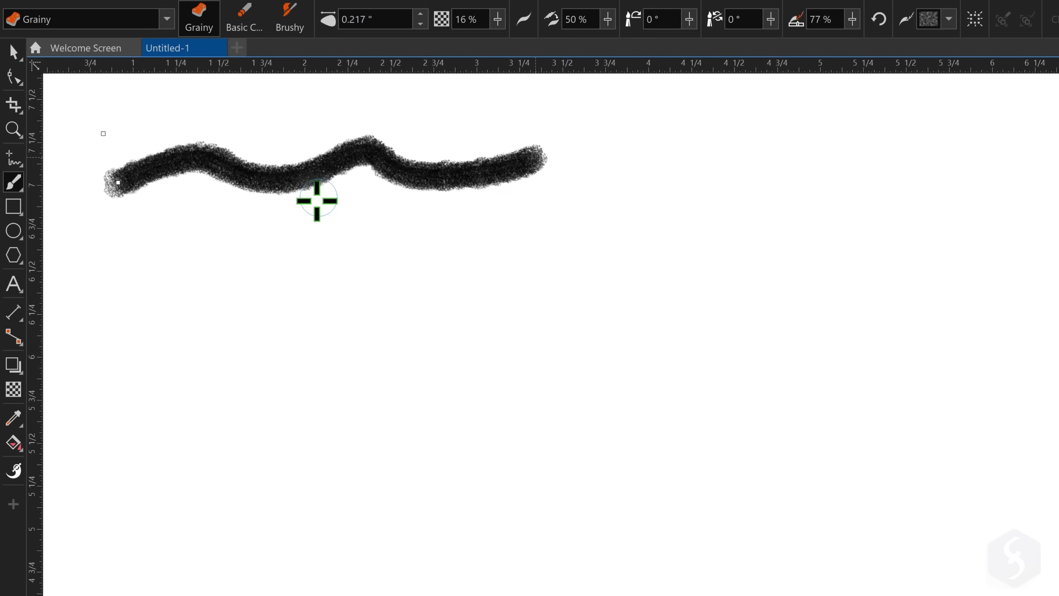
pyautogui.click(167, 18)
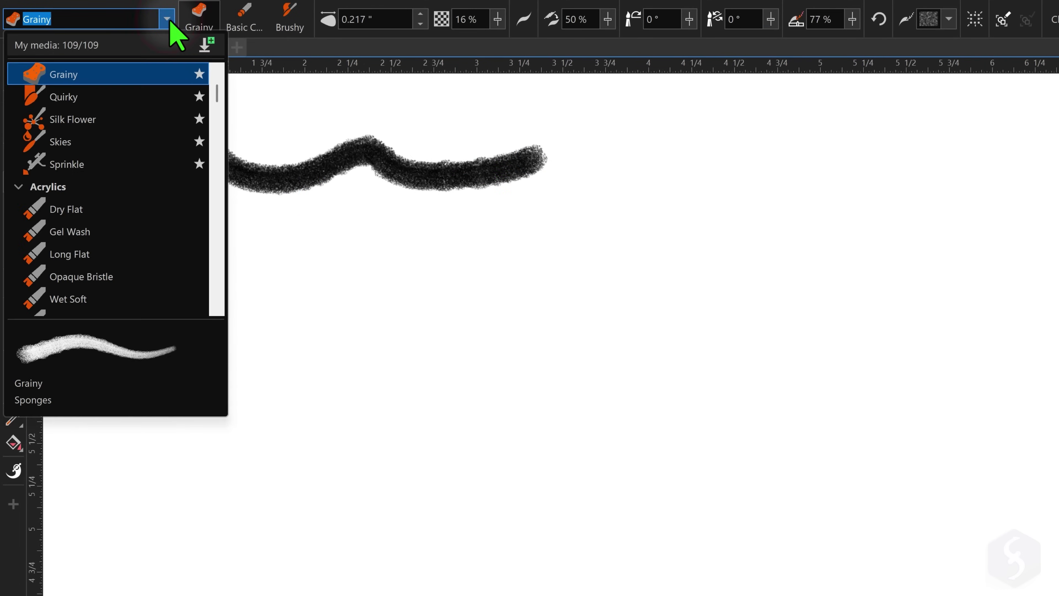
pyautogui.scroll(-3, 155, 206)
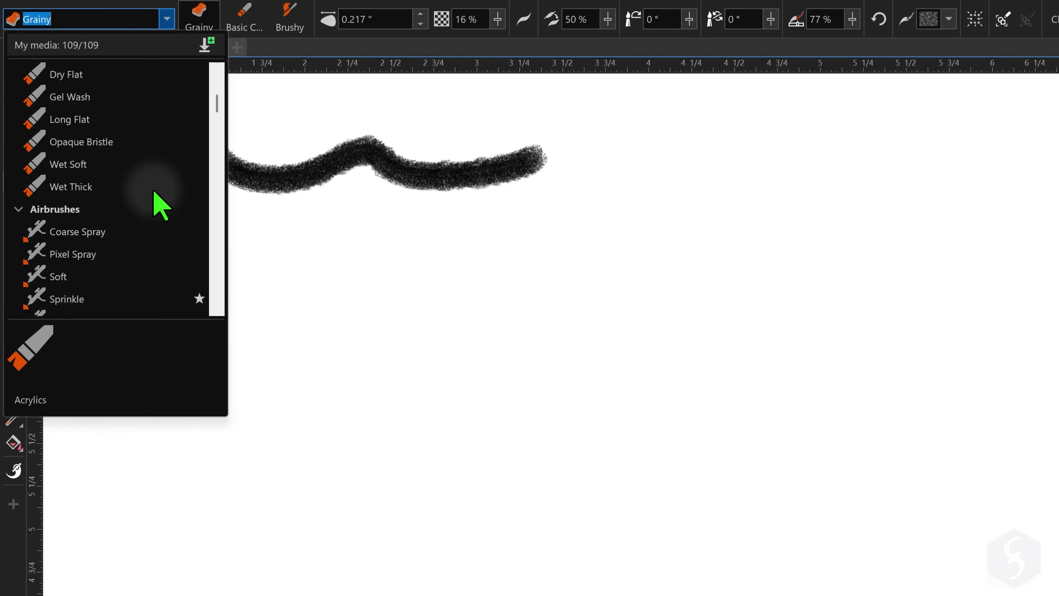
pyautogui.click(134, 119)
pyautogui.hotkey('ctrl', 'b')
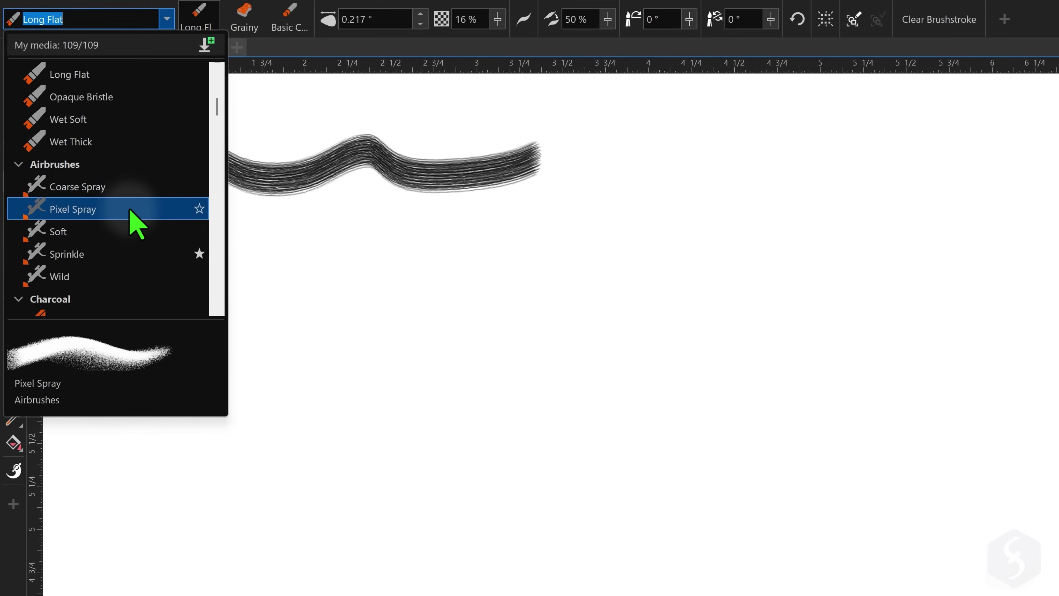
pyautogui.click(129, 211)
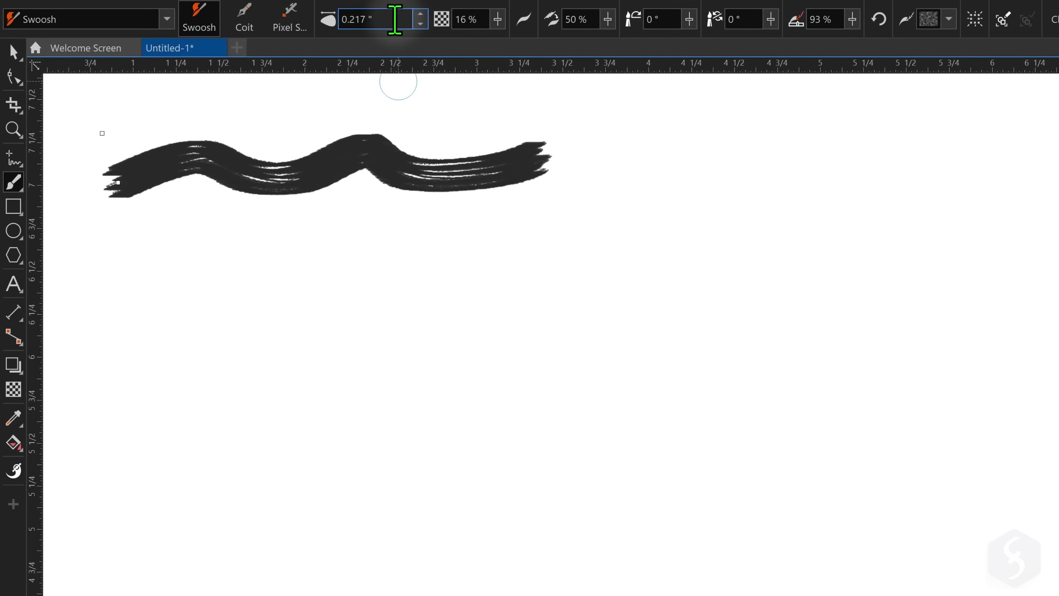
# Step: Set the brush width to 0.5" and paint a second stroke below with Emulate pen pressure
pyautogui.moveTo(395, 19); pyautogui.dragTo(322, 19)
pyautogui.write('0.5')
pyautogui.press('Return')
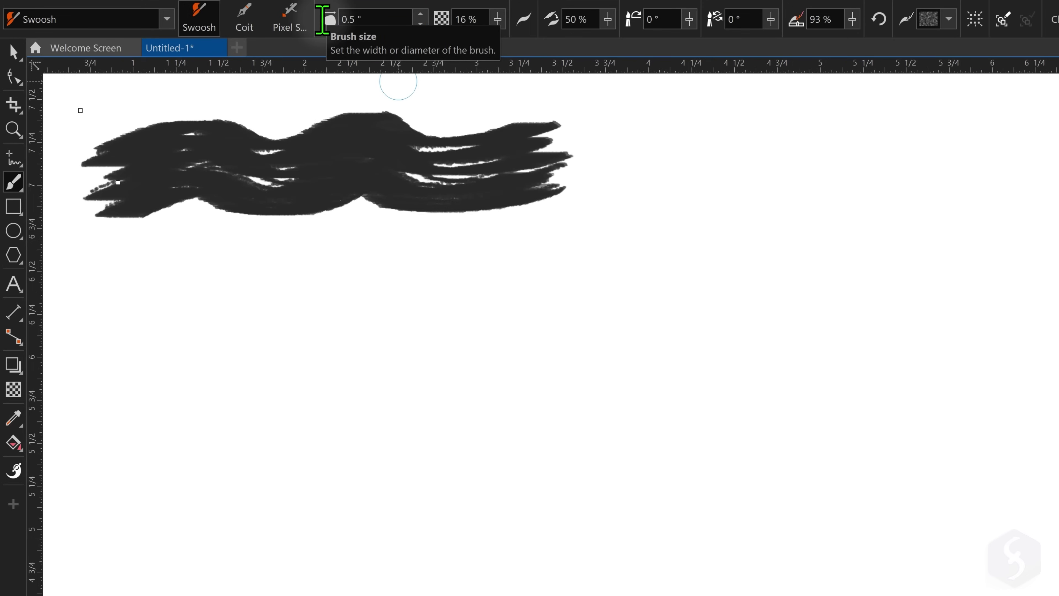
pyautogui.moveTo(267, 315)
pyautogui.mouseDown()
pyautogui.moveTo(467, 343)
pyautogui.moveTo(697, 324)
pyautogui.mouseUp()
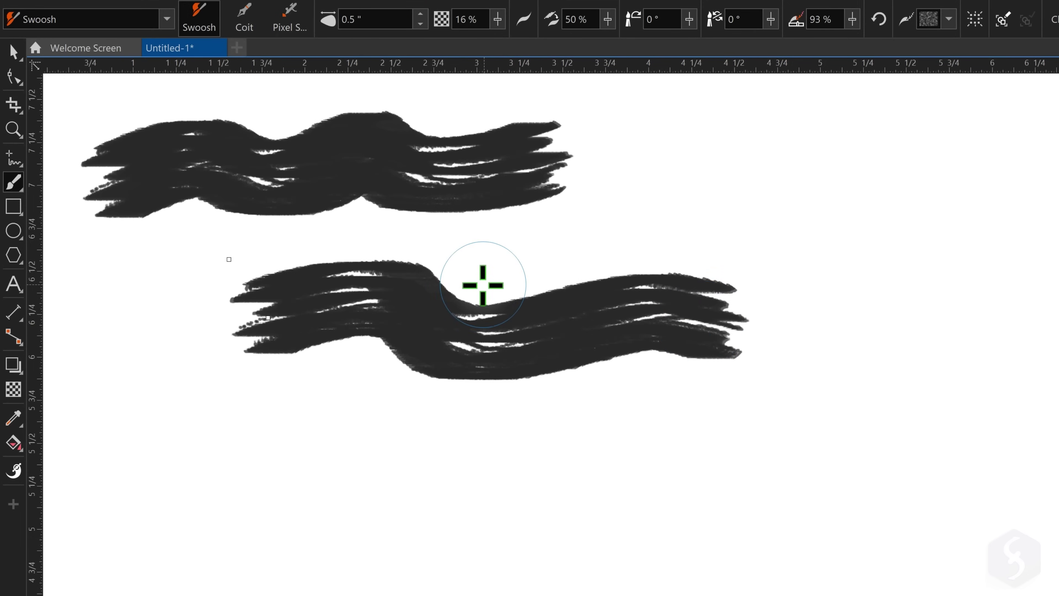
pyautogui.click(524, 19)
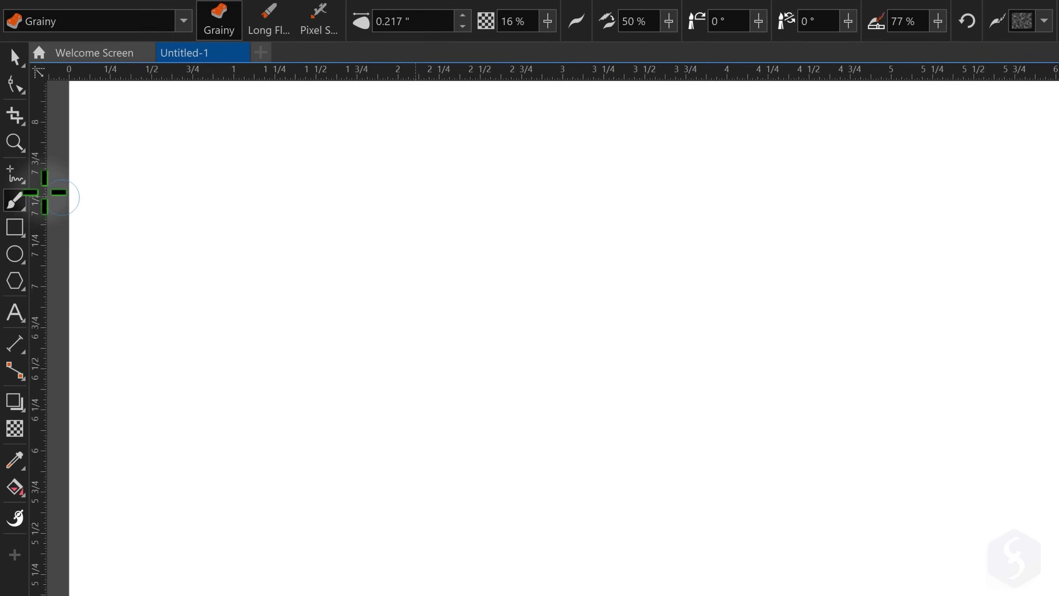
# Step: Draw a closed Polyline outline with a wavy freehand section, plus a short open polyline
pyautogui.click(16, 172)
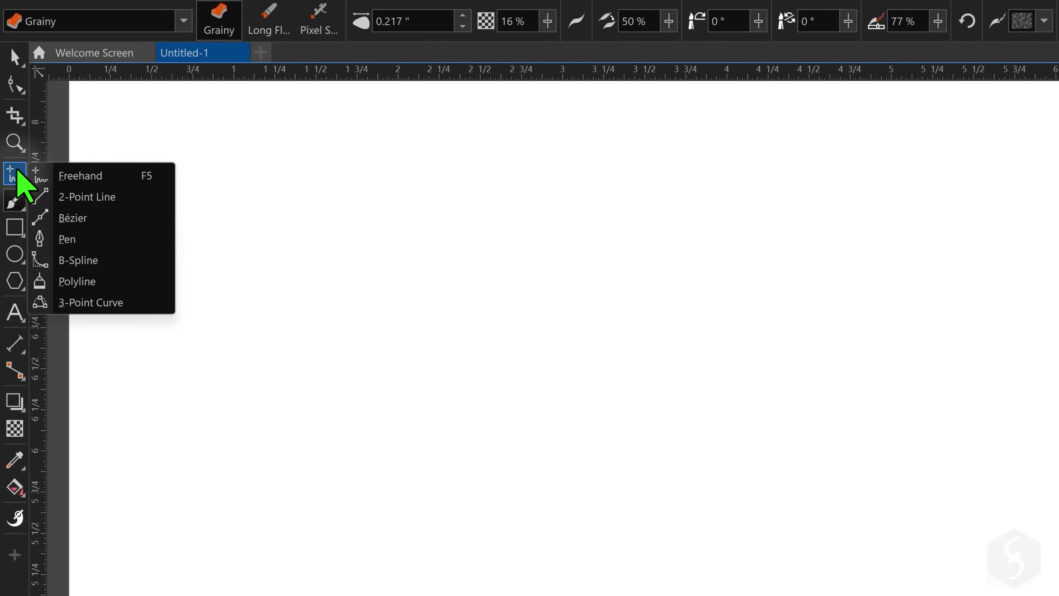
pyautogui.click(72, 279)
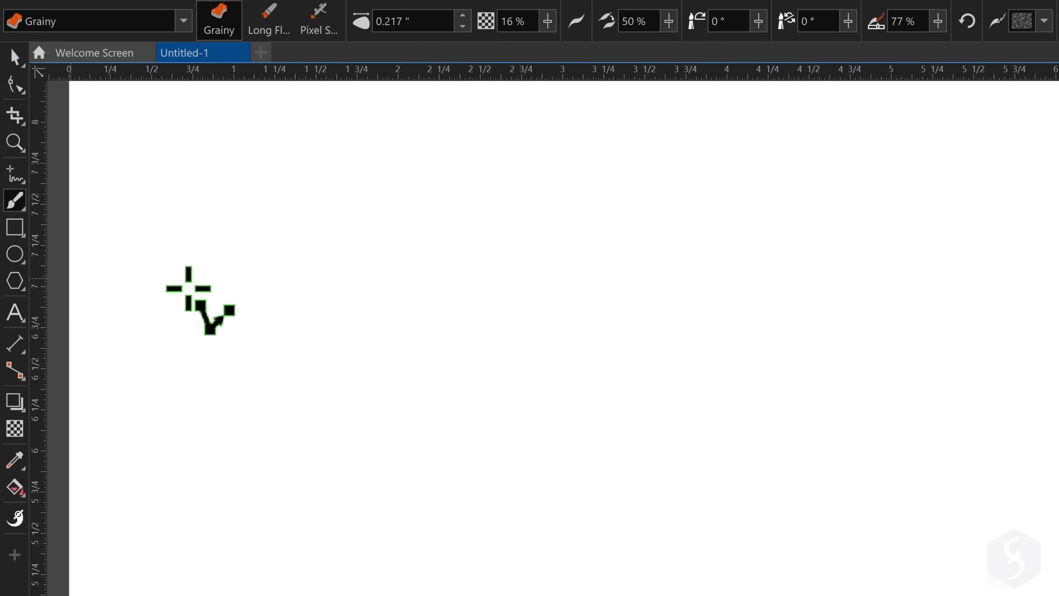
pyautogui.click(144, 309)
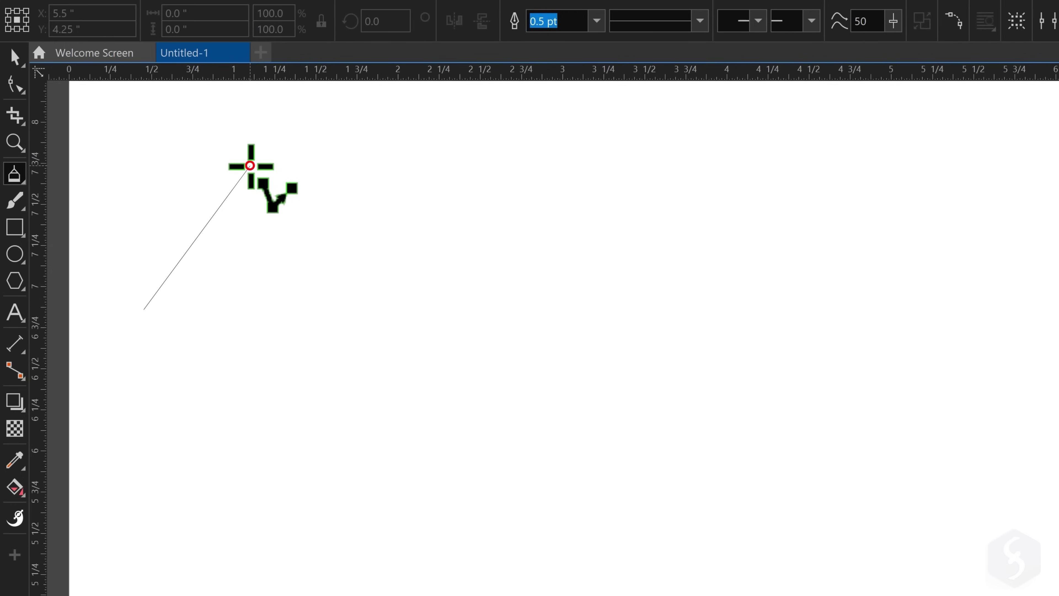
pyautogui.click(250, 166)
pyautogui.click(430, 223)
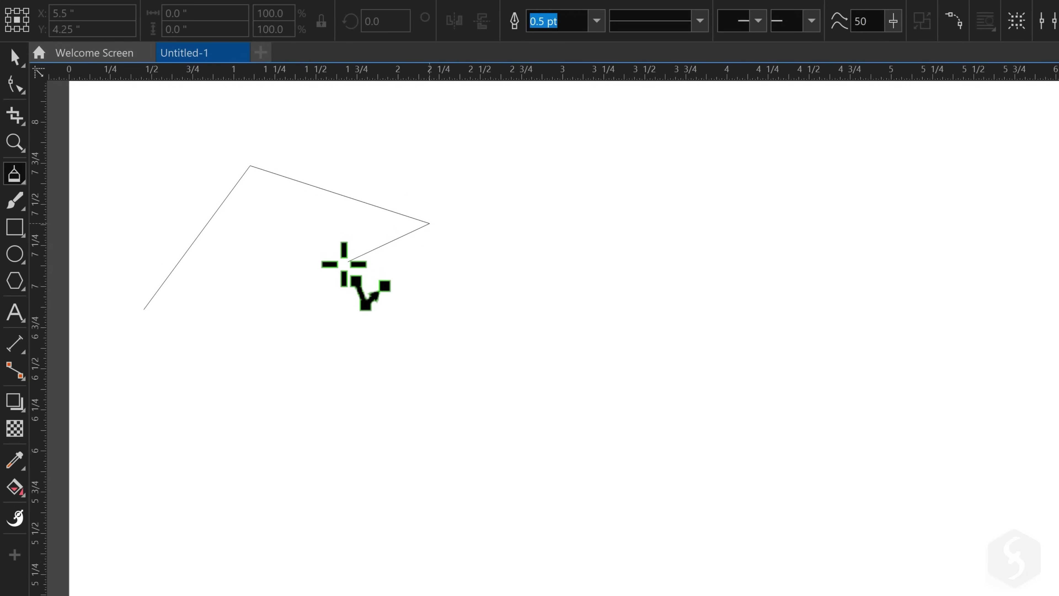
pyautogui.moveTo(340, 263)
pyautogui.mouseDown()
pyautogui.moveTo(320, 241)
pyautogui.moveTo(256, 298)
pyautogui.moveTo(203, 306)
pyautogui.moveTo(180, 360)
pyautogui.mouseUp()
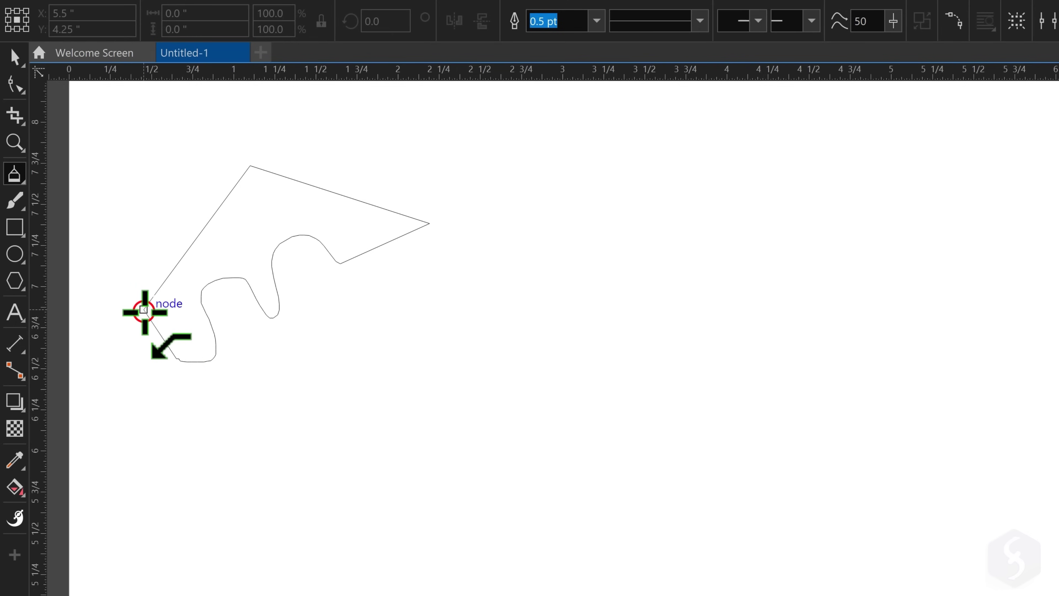
pyautogui.click(143, 310)
pyautogui.click(359, 380)
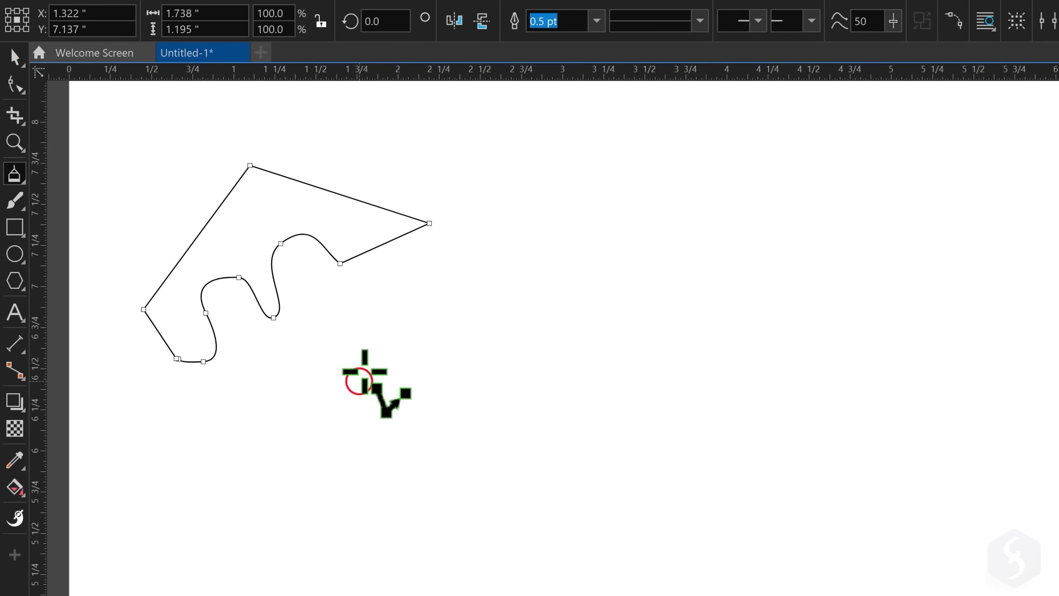
pyautogui.click(405, 271)
pyautogui.doubleClick(544, 311)
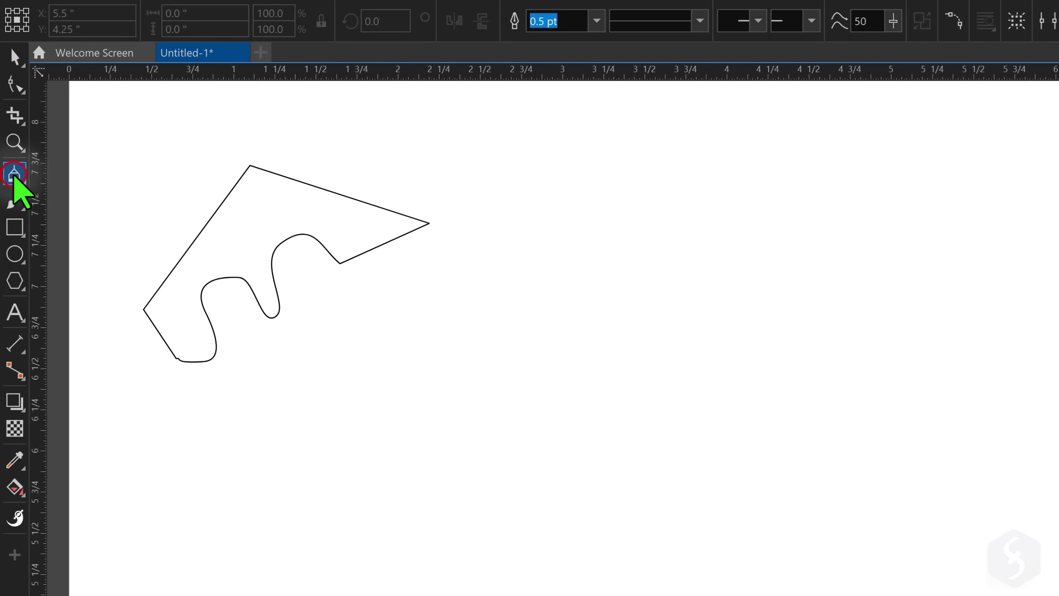
# Step: Draw a test curve with the 3-Point Curve tool
pyautogui.click(17, 177)
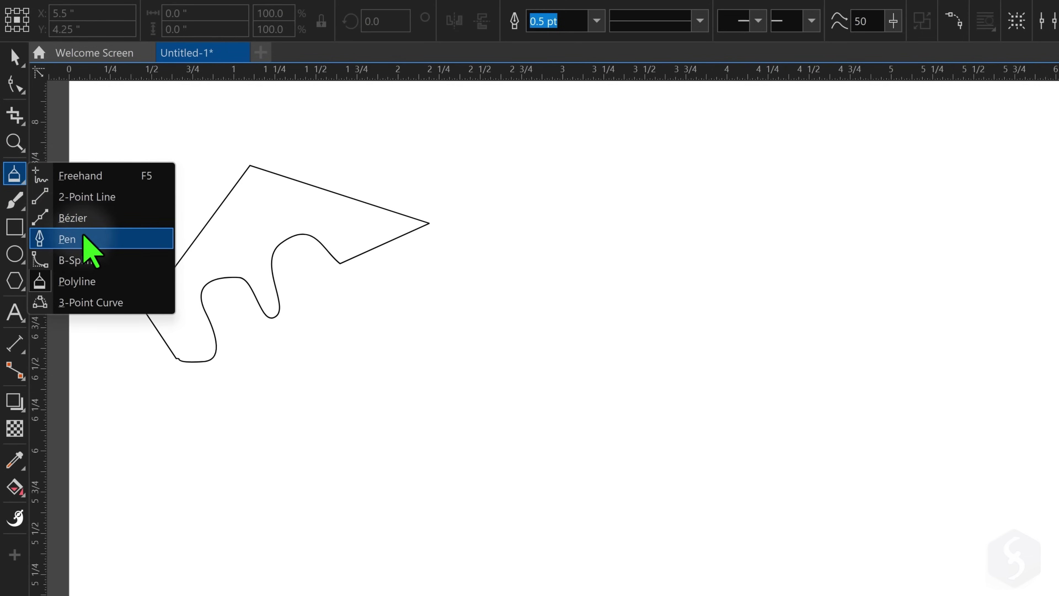
pyautogui.click(95, 302)
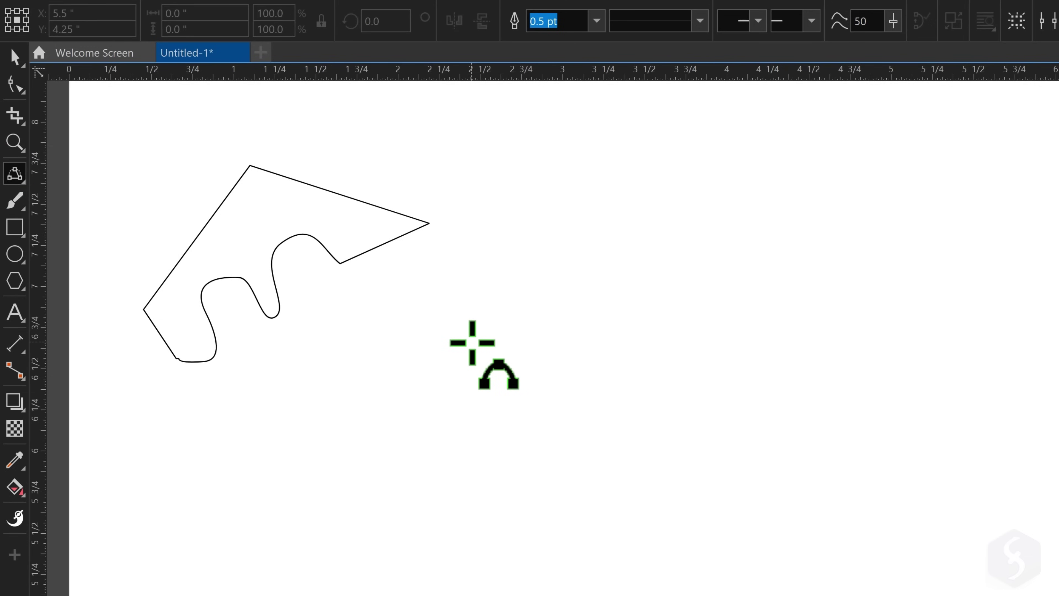
pyautogui.moveTo(471, 341); pyautogui.dragTo(616, 205)
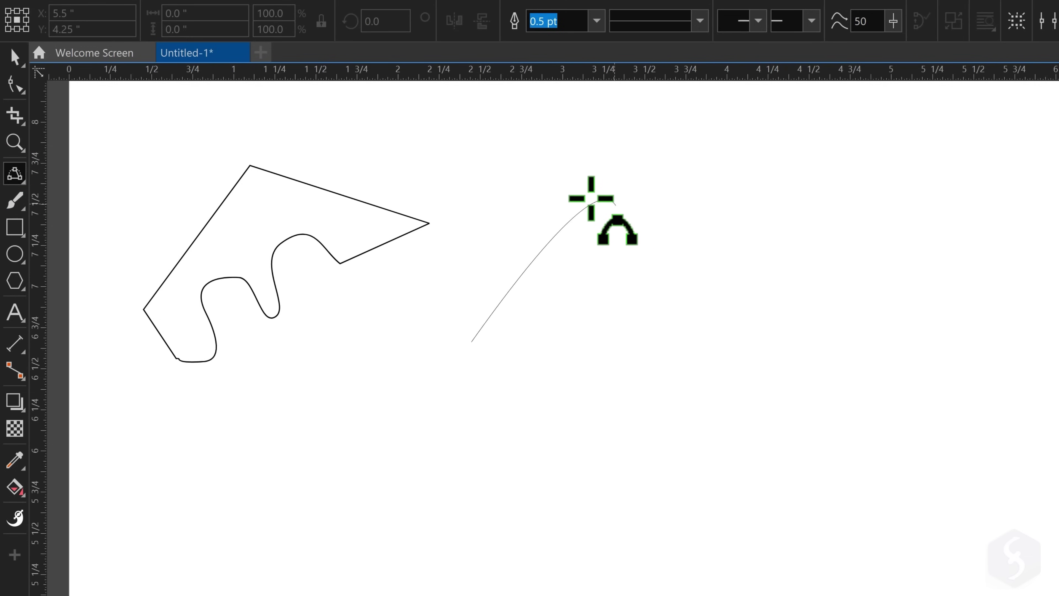
pyautogui.click(503, 205)
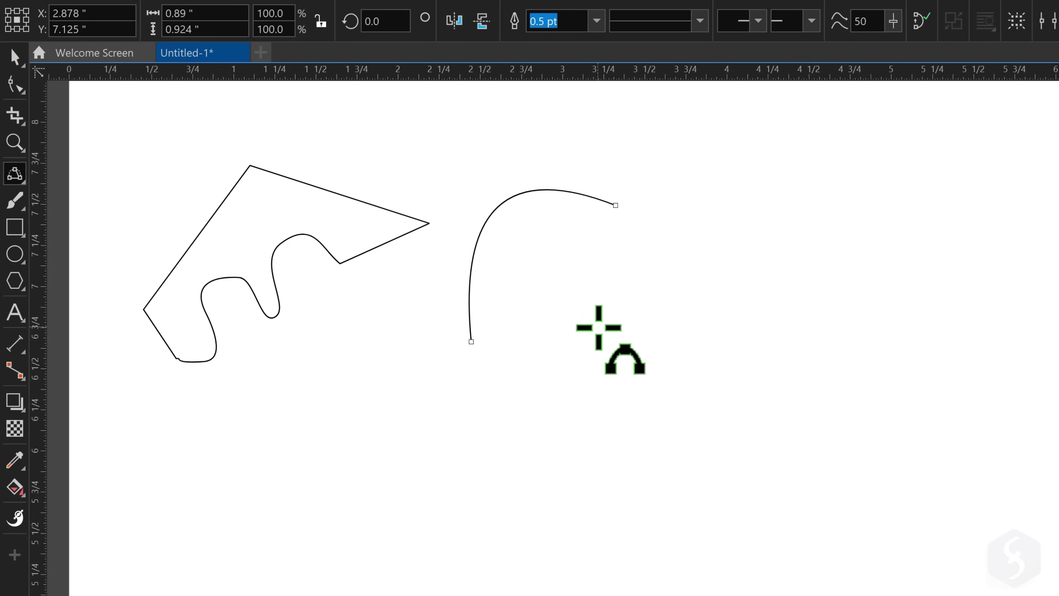
# Step: Draw a test B-Spline curve, then undo to remove the test curves
pyautogui.click(23, 178)
pyautogui.click(88, 260)
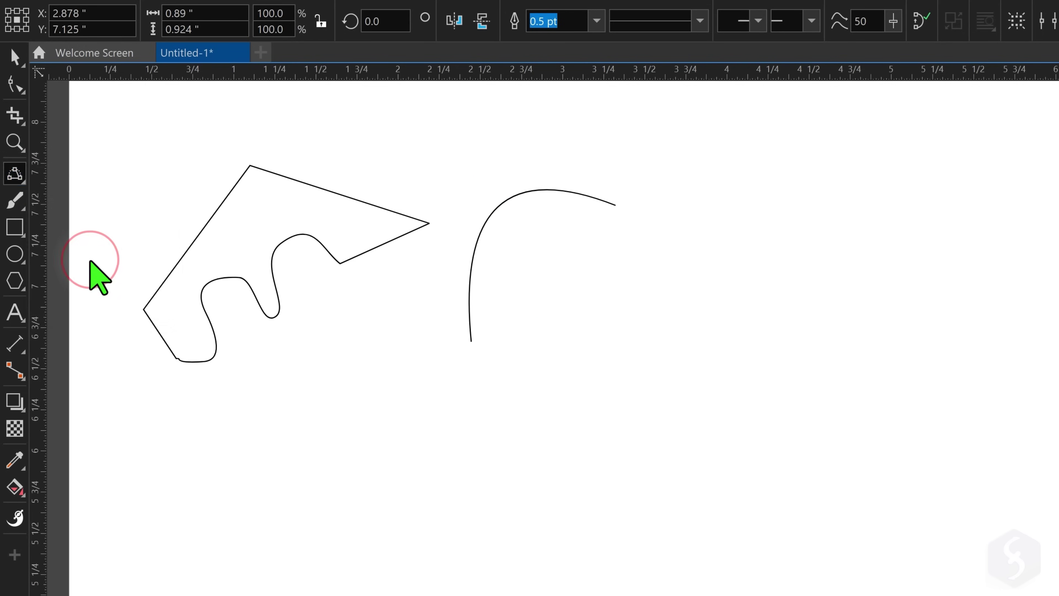
pyautogui.click(127, 482)
pyautogui.click(242, 380)
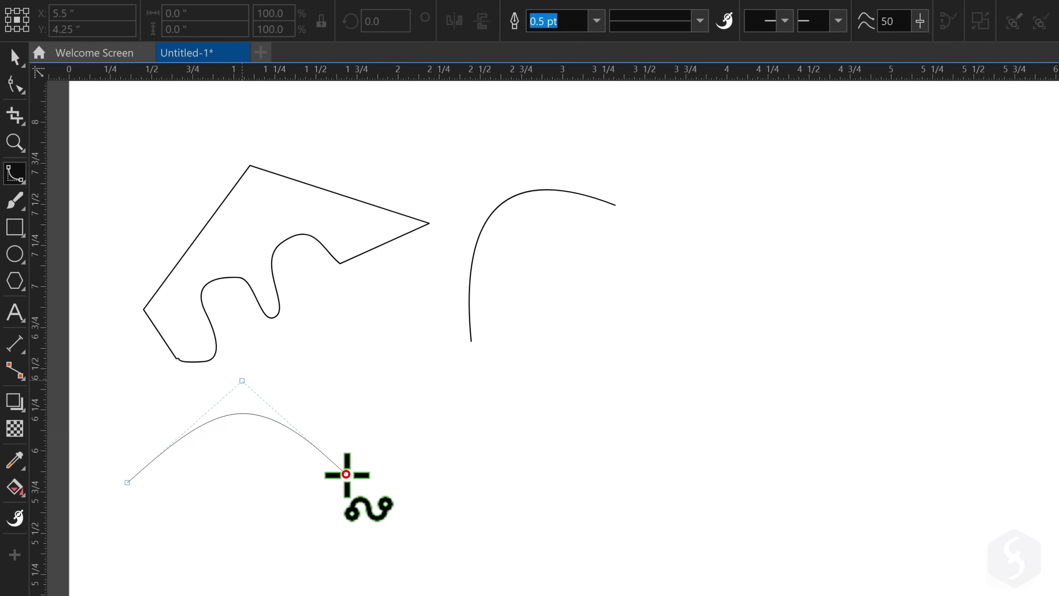
pyautogui.click(346, 474)
pyautogui.doubleClick(462, 389)
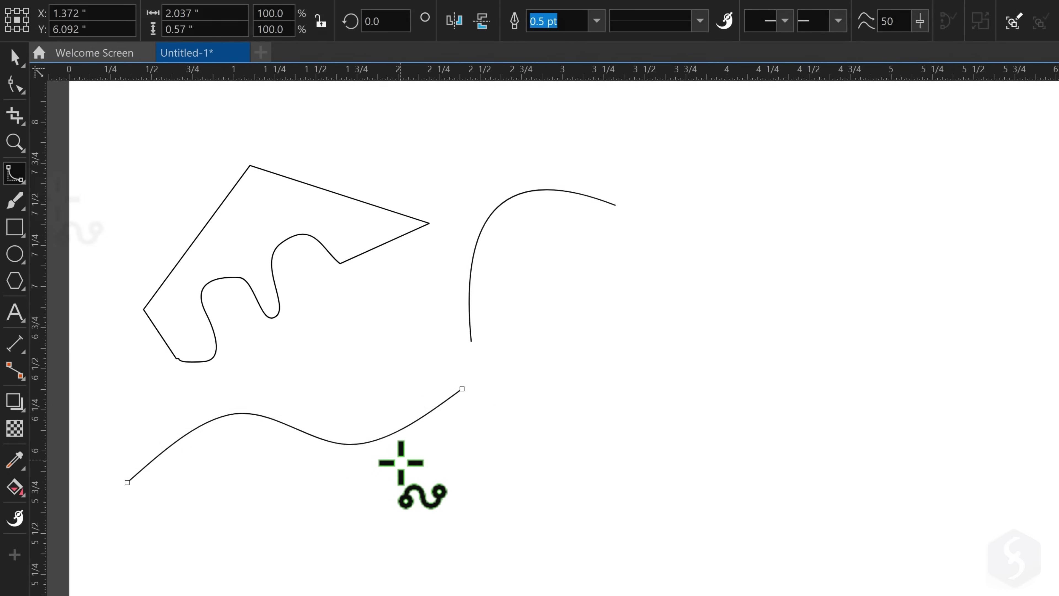
pyautogui.hotkey('ctrl', 'z')
pyautogui.hotkey('ctrl', 'z')
# Step: Draw a closed Pen path with corner and smooth curved nodes, plus a small open pen path
pyautogui.click(15, 173)
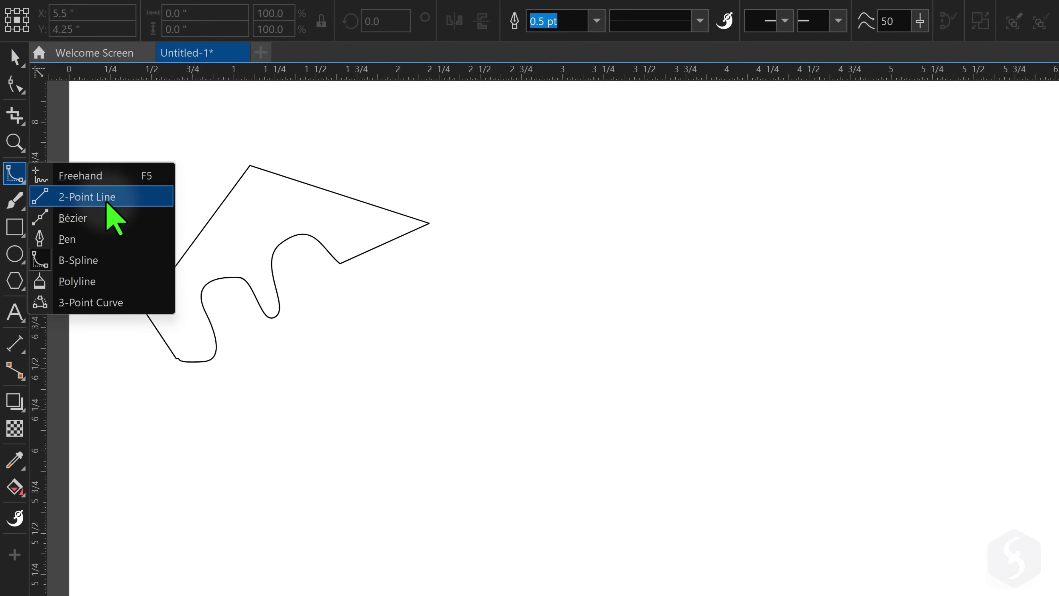
pyautogui.click(111, 239)
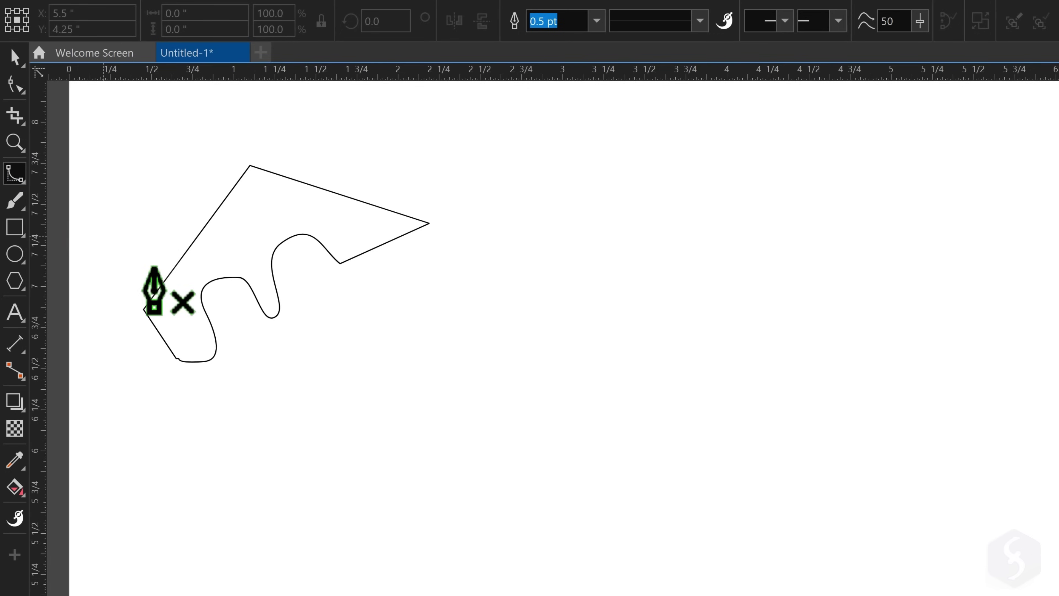
pyautogui.click(302, 333)
pyautogui.click(437, 301)
pyautogui.moveTo(415, 371); pyautogui.dragTo(395, 404)
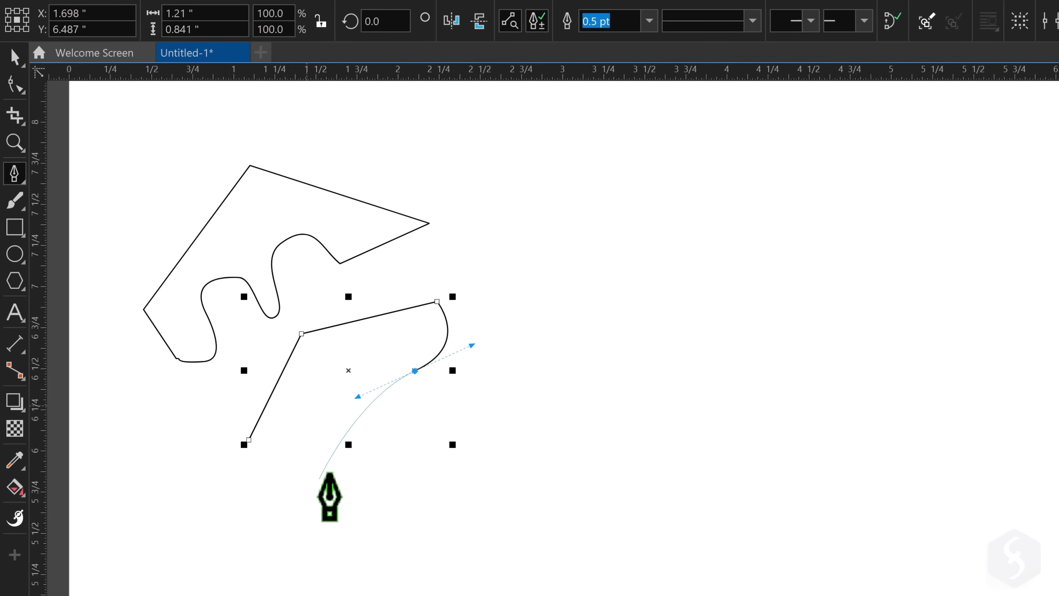
pyautogui.moveTo(349, 467); pyautogui.dragTo(327, 480)
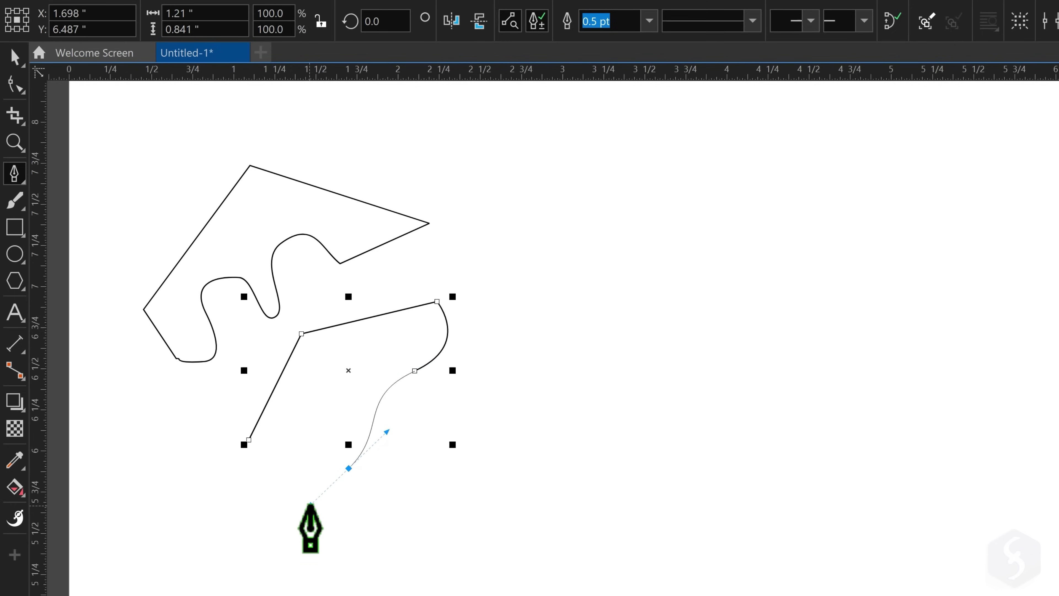
pyautogui.moveTo(186, 492); pyautogui.dragTo(212, 443)
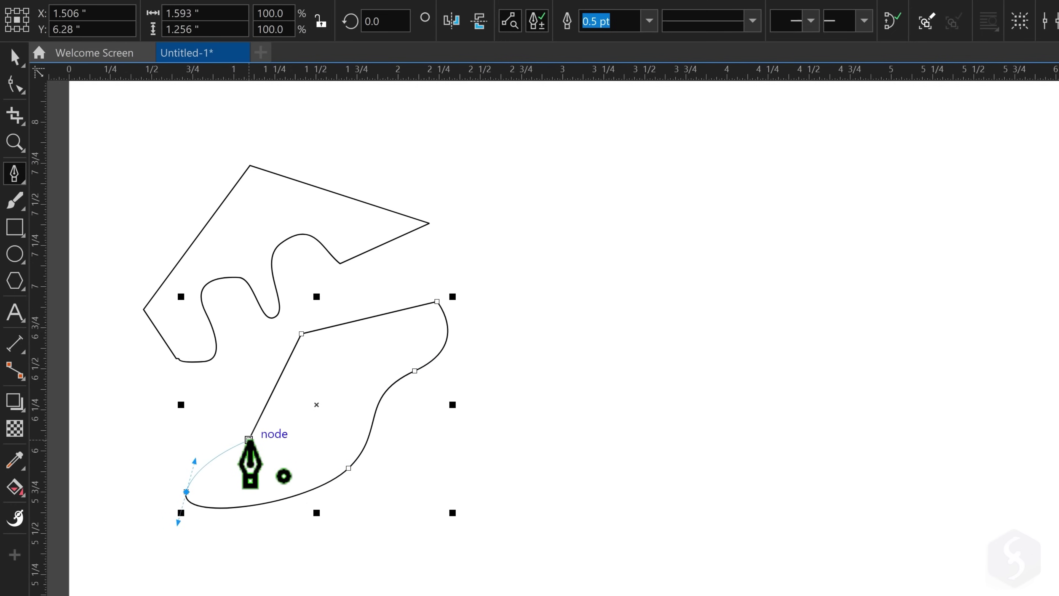
pyautogui.click(504, 390)
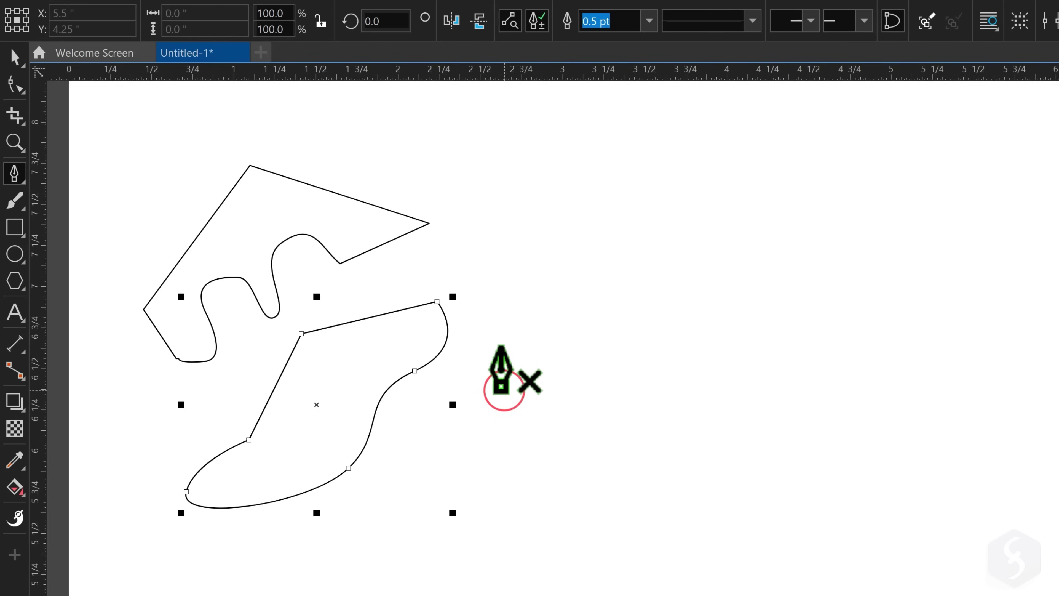
pyautogui.click(487, 311)
pyautogui.moveTo(562, 285); pyautogui.dragTo(553, 319)
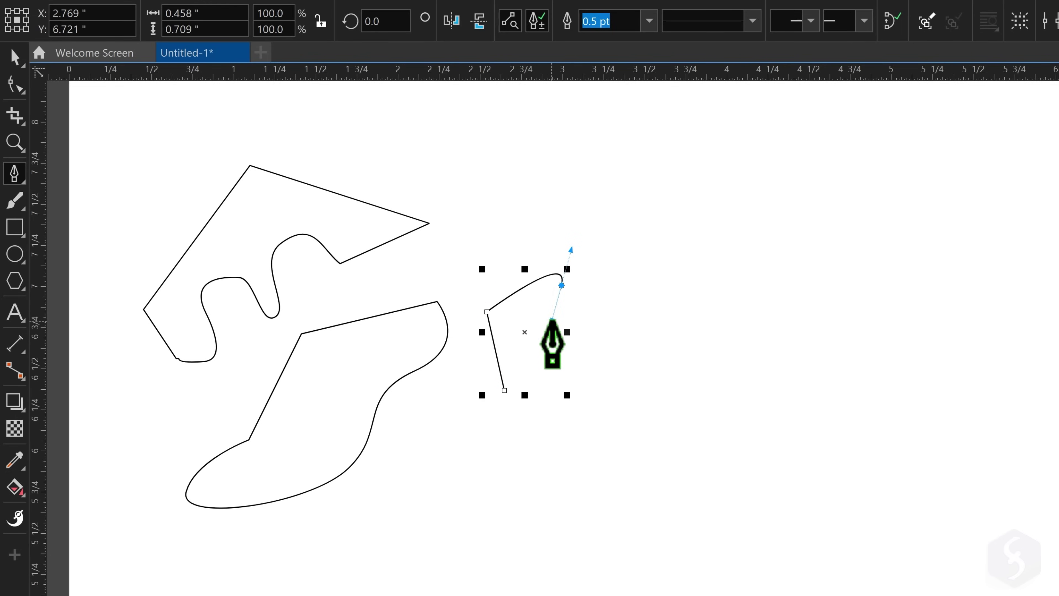
pyautogui.doubleClick(552, 320)
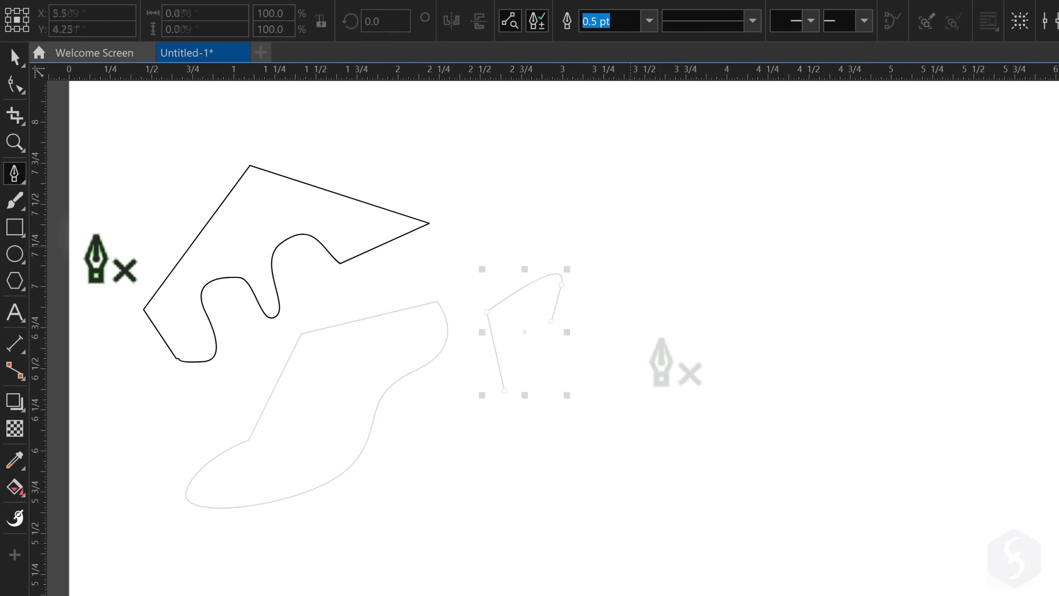
# Step: Draw a rectangle below the wavy outline and an ellipse at the lower left of the page
pyautogui.click(12, 230)
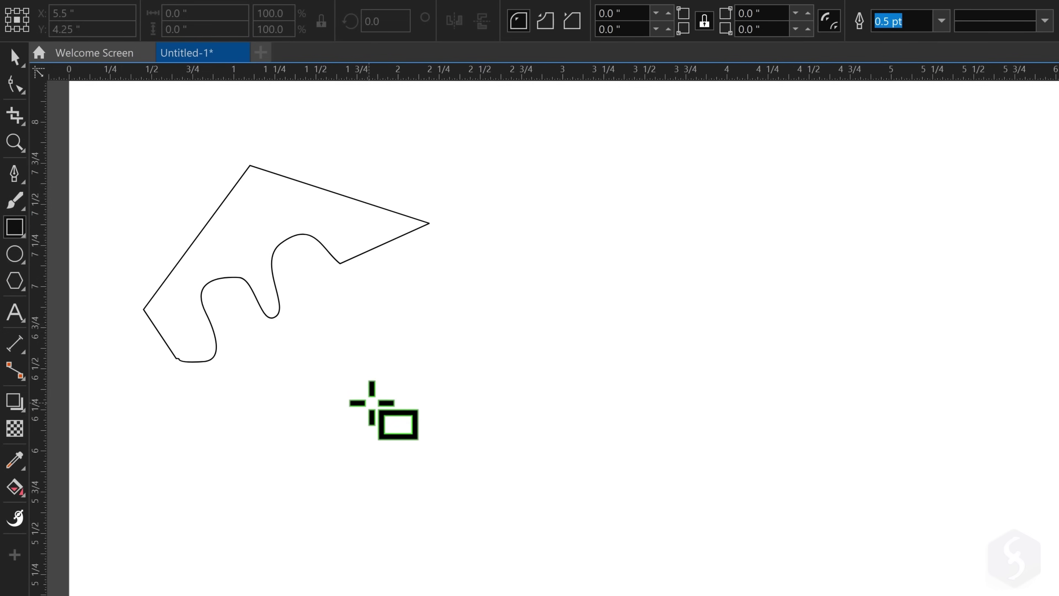
pyautogui.moveTo(366, 403)
pyautogui.mouseDown()
pyautogui.moveTo(549, 333)
pyautogui.moveTo(549, 280)
pyautogui.mouseUp()
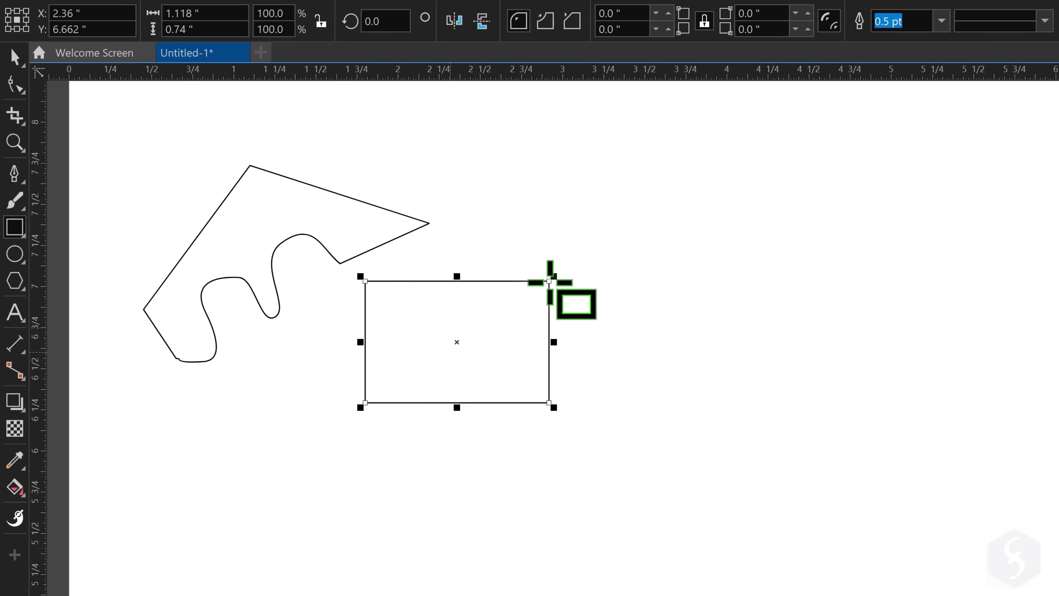
pyautogui.click(15, 254)
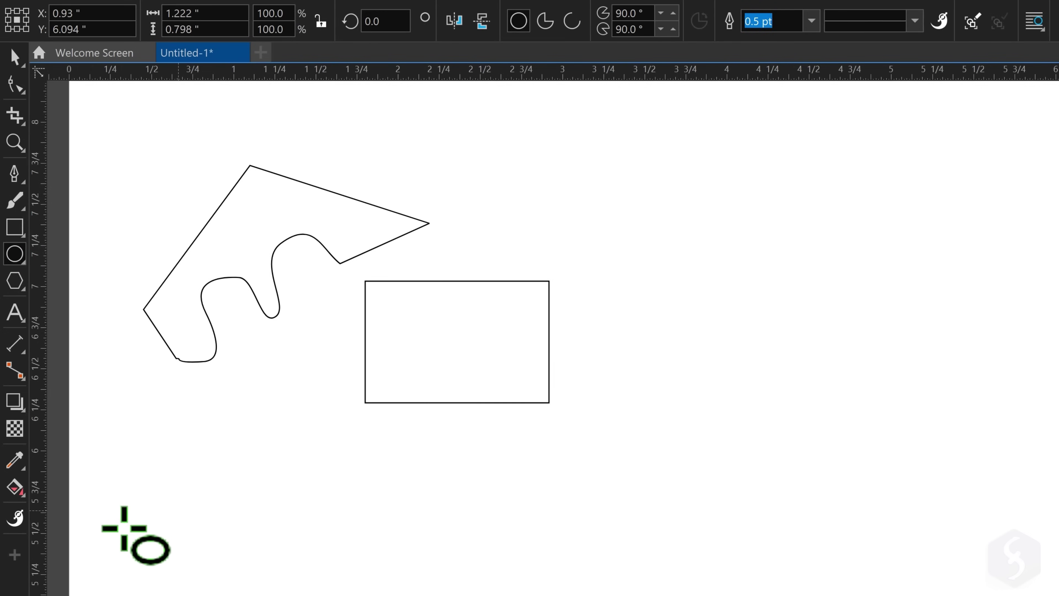
pyautogui.moveTo(111, 536)
pyautogui.mouseDown()
pyautogui.moveTo(310, 426)
pyautogui.moveTo(321, 395)
pyautogui.mouseUp()
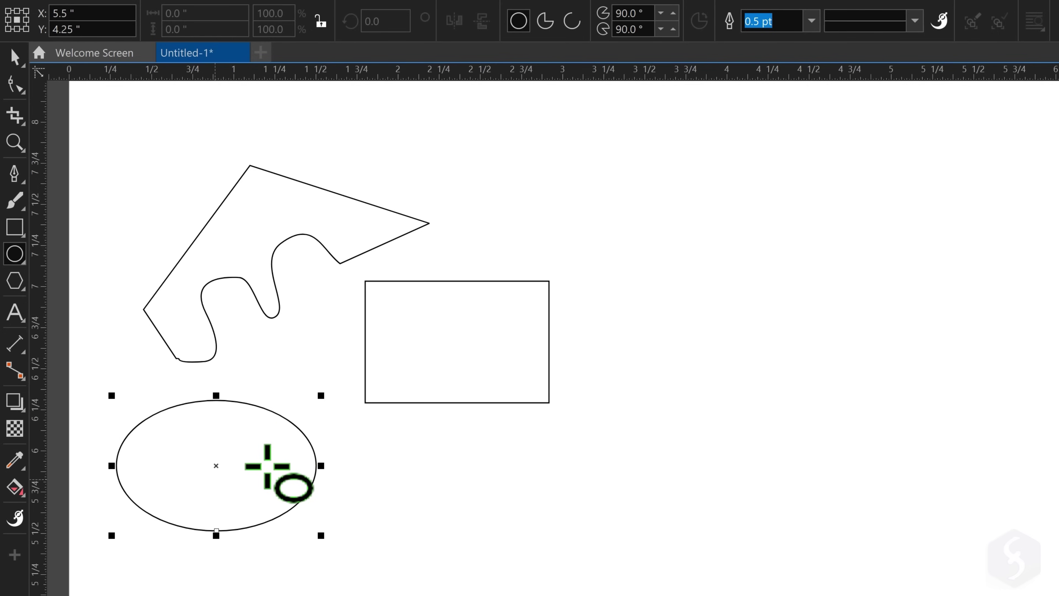
# Step: Pick Heart from the Common Shapes gallery and drag it out at the upper right
pyautogui.click(15, 281)
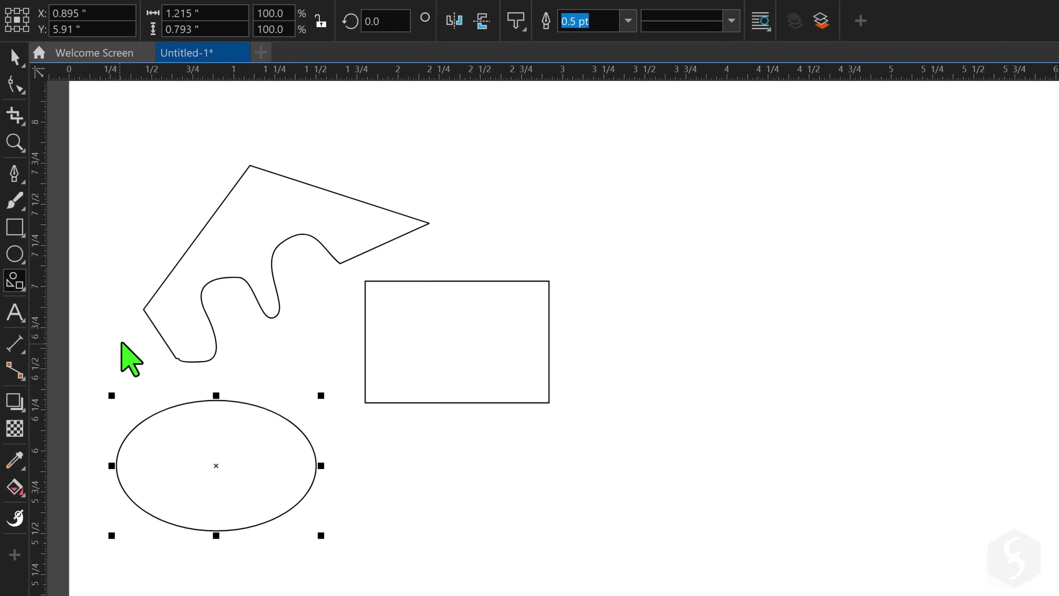
pyautogui.click(517, 21)
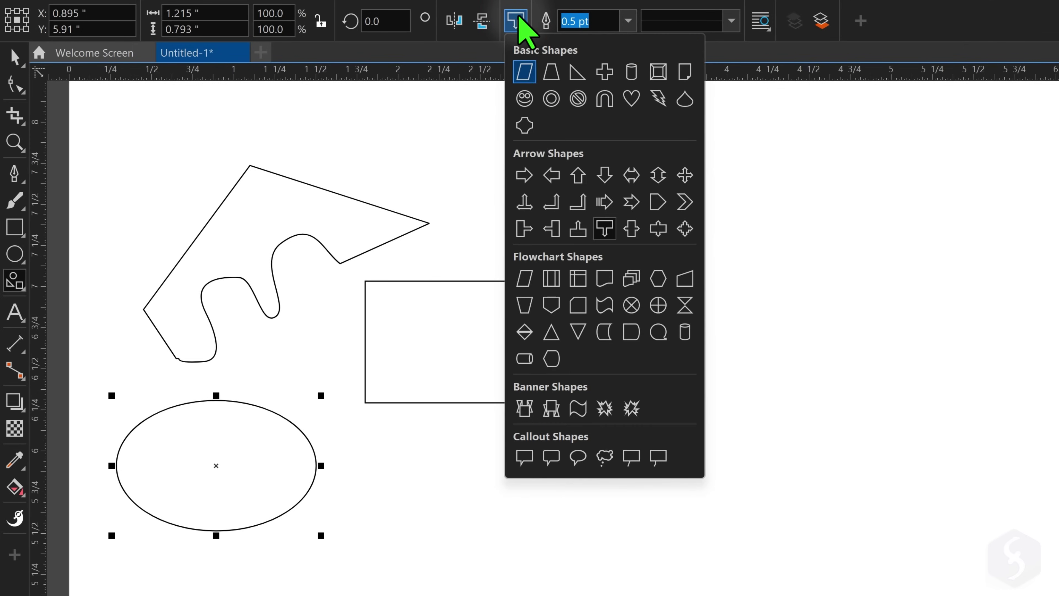
pyautogui.click(633, 100)
pyautogui.moveTo(646, 313); pyautogui.dragTo(815, 130)
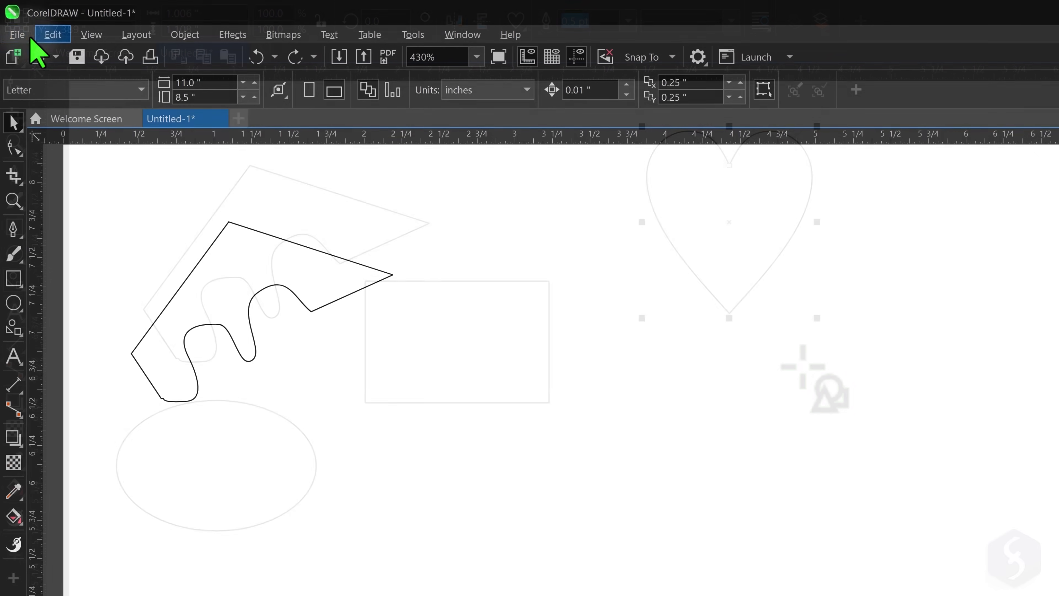
# Step: Import CorelDraw.svg and drag to place and size it right of the freeform shape
pyautogui.click(17, 34)
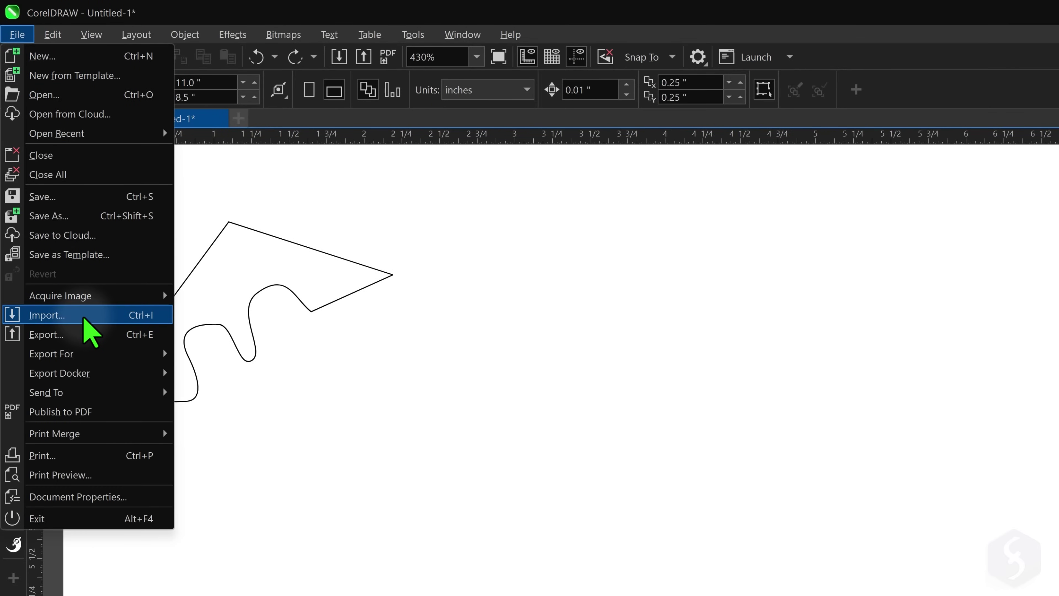
pyautogui.click(84, 316)
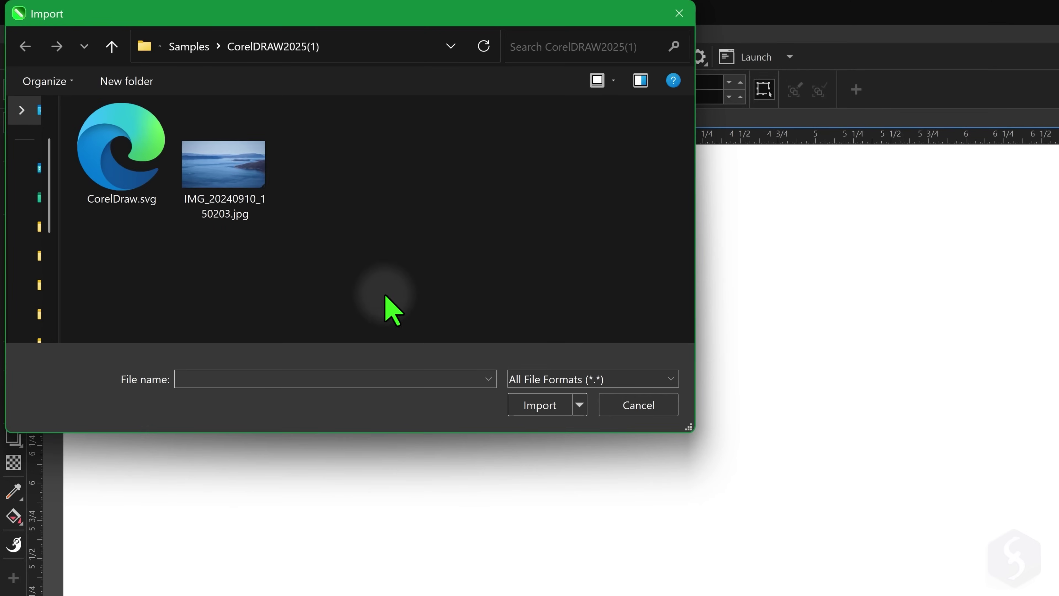
pyautogui.click(137, 154)
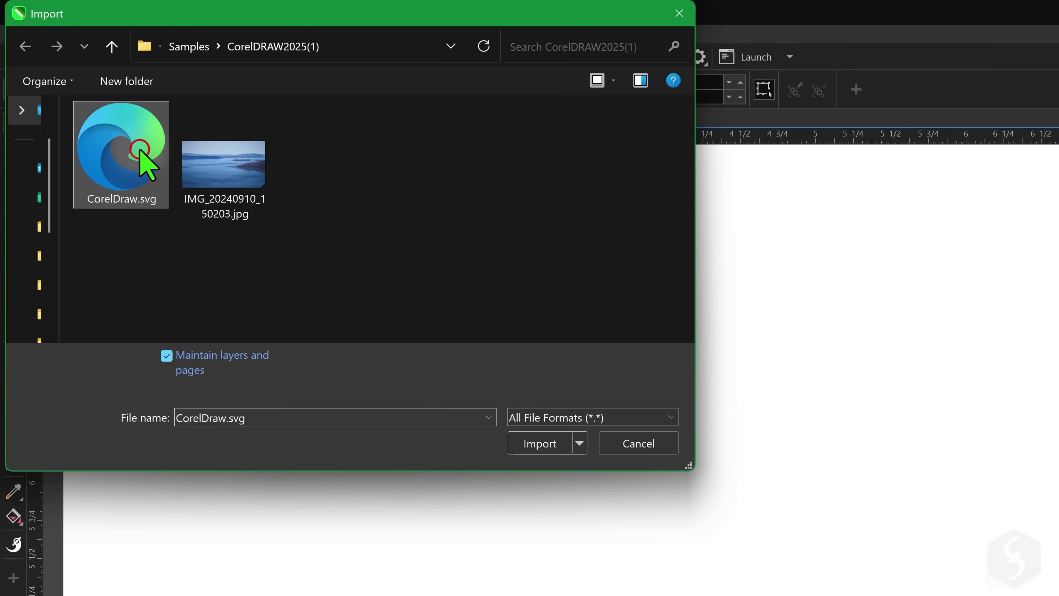
pyautogui.click(554, 443)
pyautogui.moveTo(442, 282); pyautogui.dragTo(849, 470)
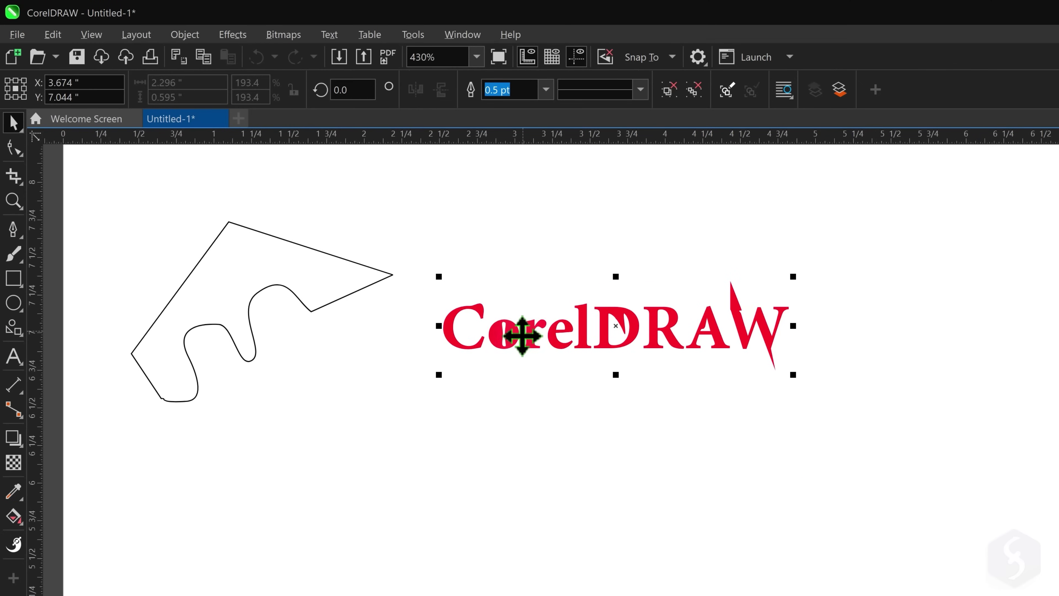
pyautogui.scroll(5, 250, 309)
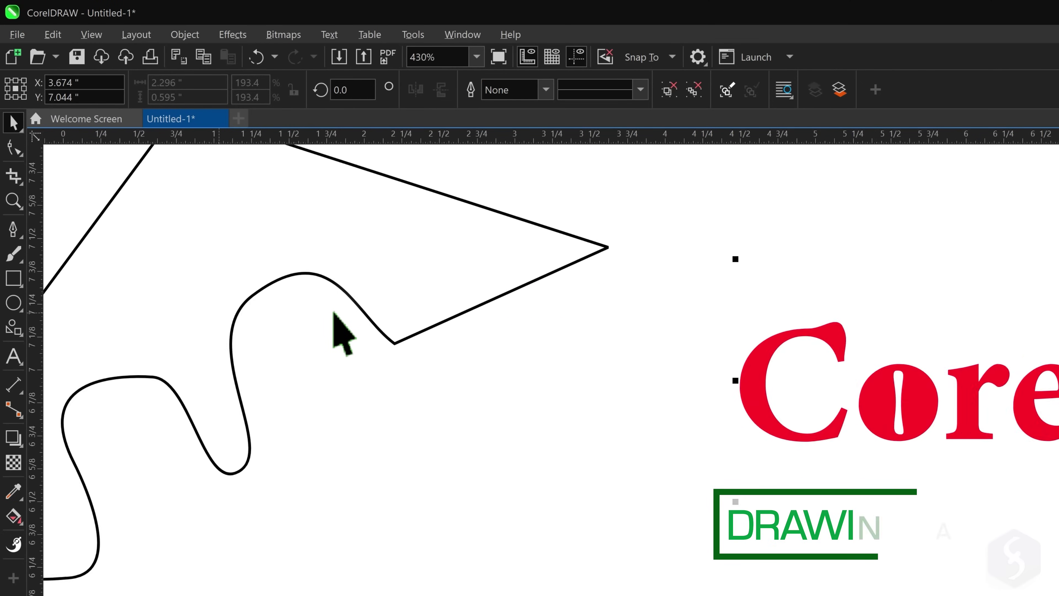
pyautogui.scroll(-6, 367, 365)
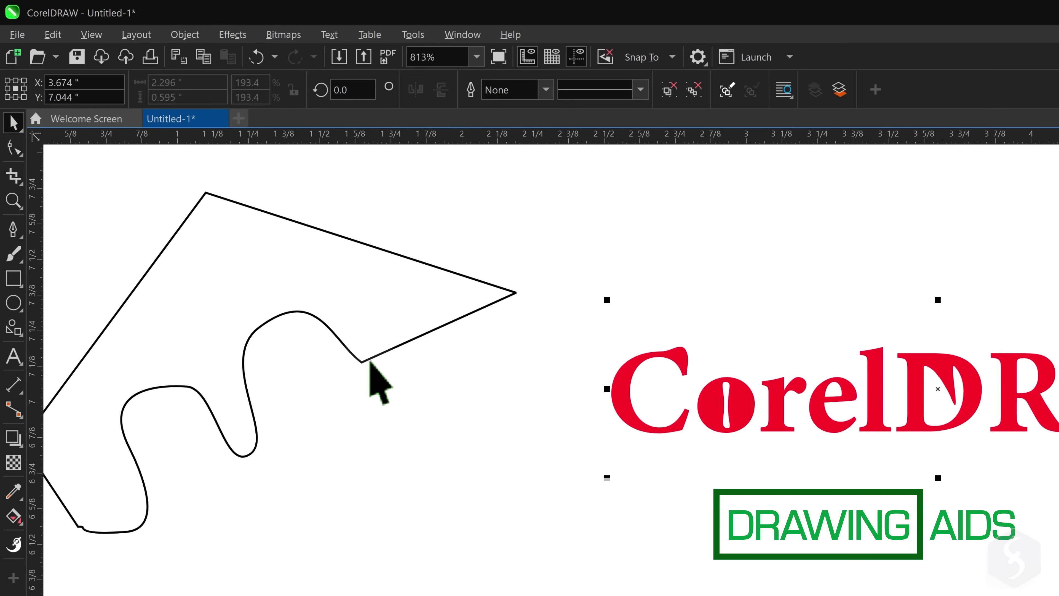
pyautogui.scroll(3, 651, 403)
pyautogui.scroll(3, 658, 418)
pyautogui.scroll(-4, 650, 376)
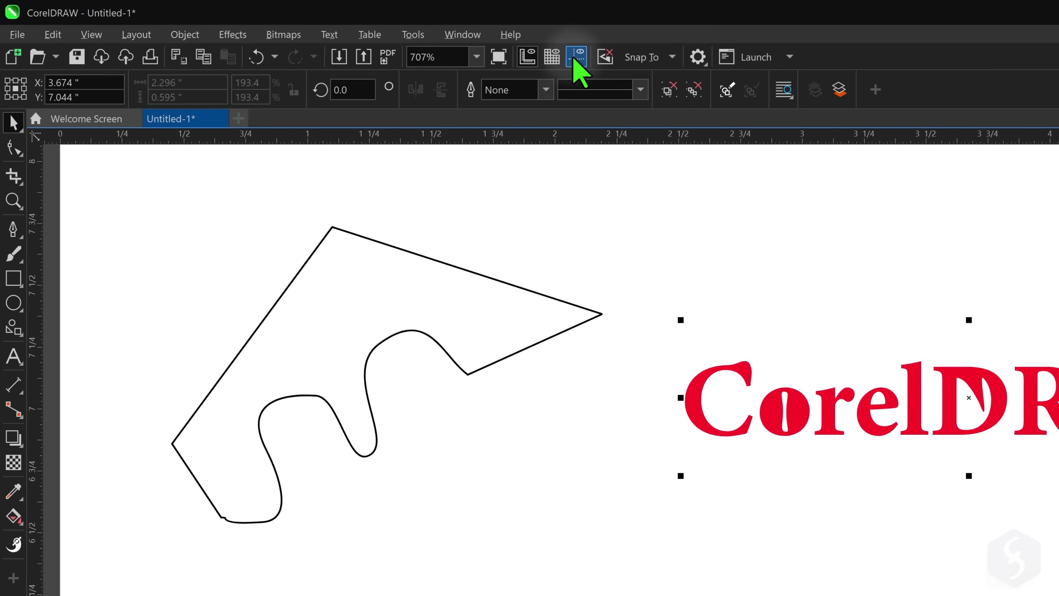
pyautogui.click(526, 58)
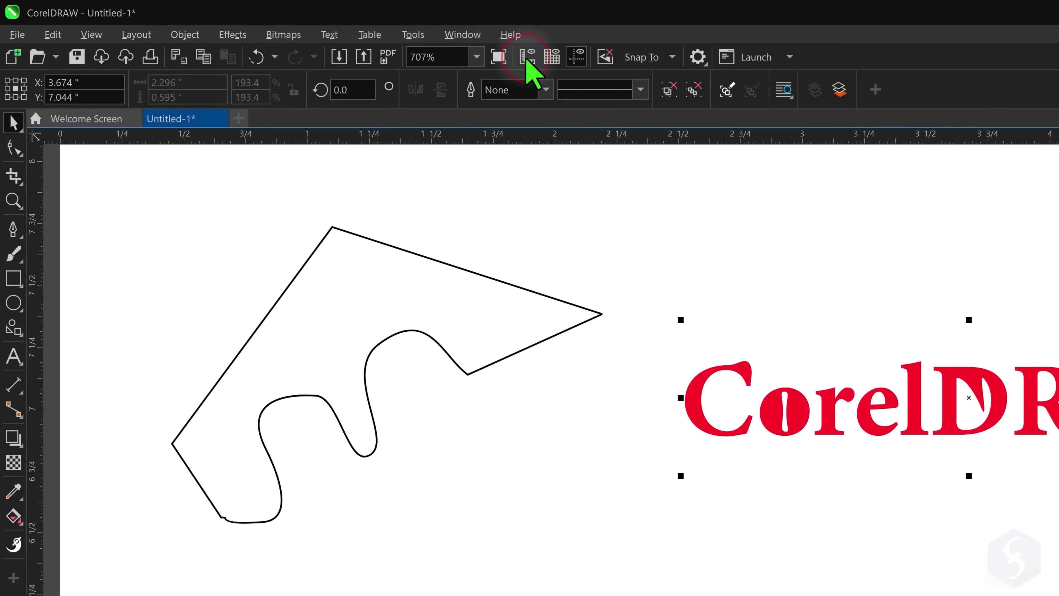
pyautogui.click(527, 59)
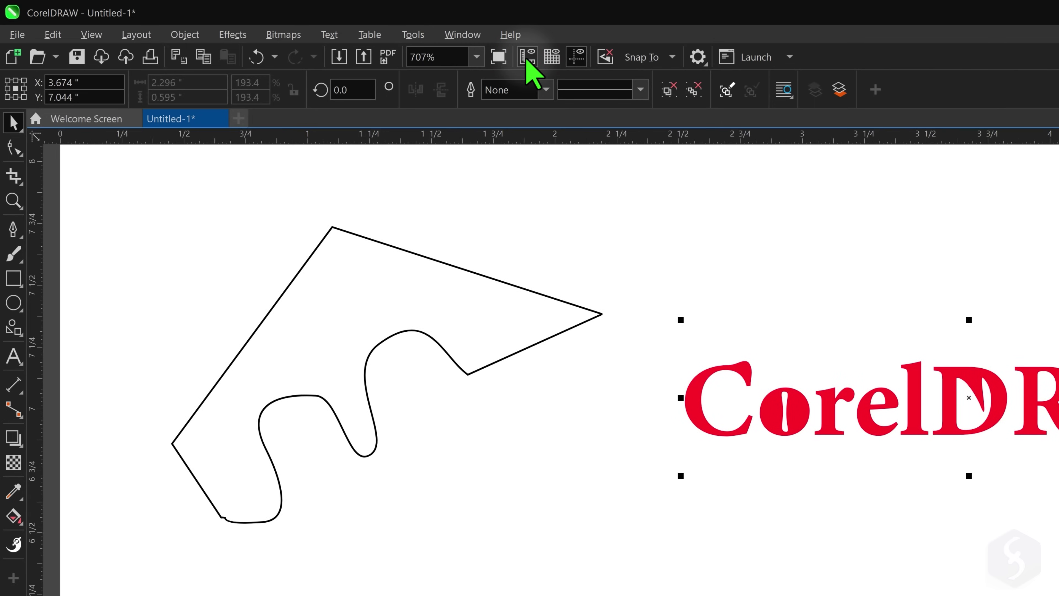
pyautogui.click(551, 58)
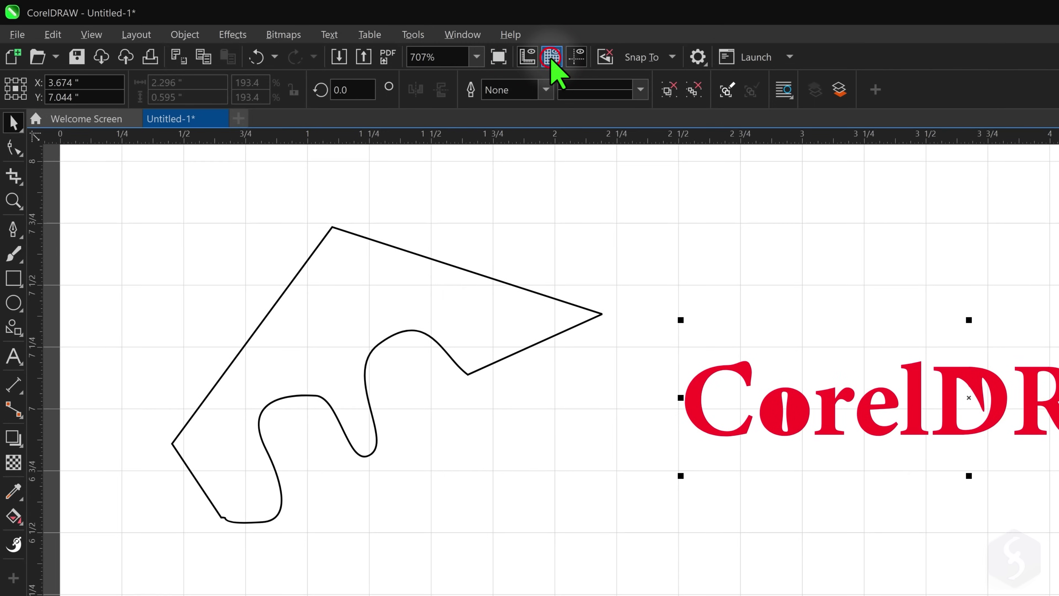
pyautogui.click(551, 57)
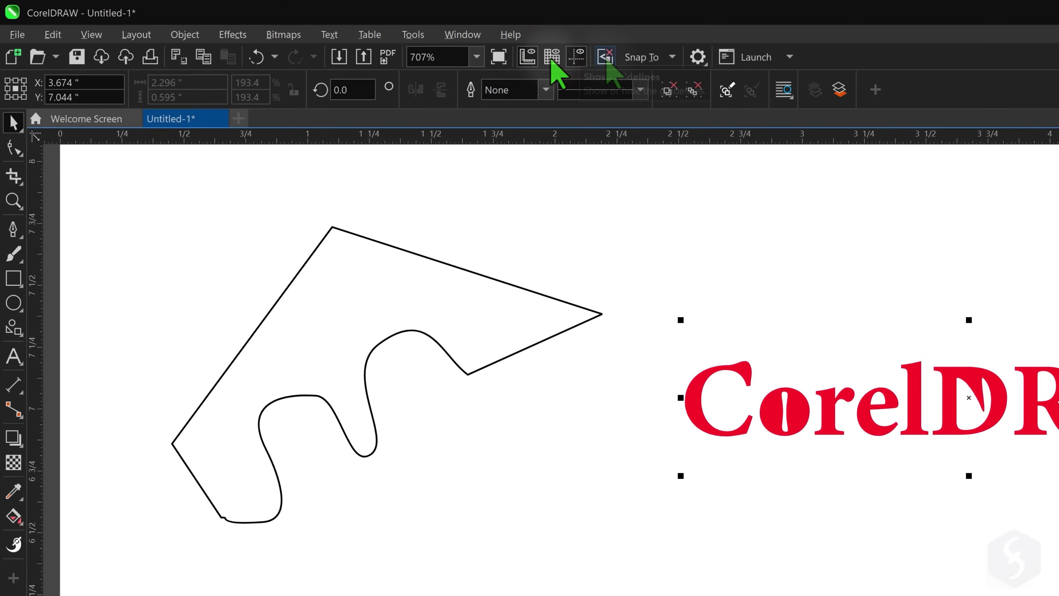
pyautogui.click(669, 61)
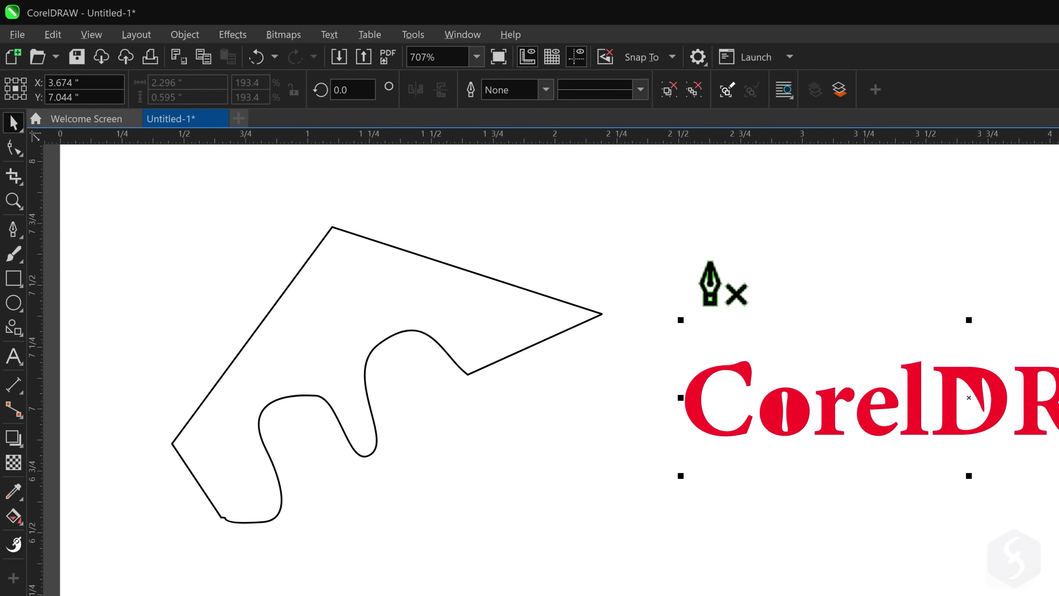
pyautogui.click(715, 242)
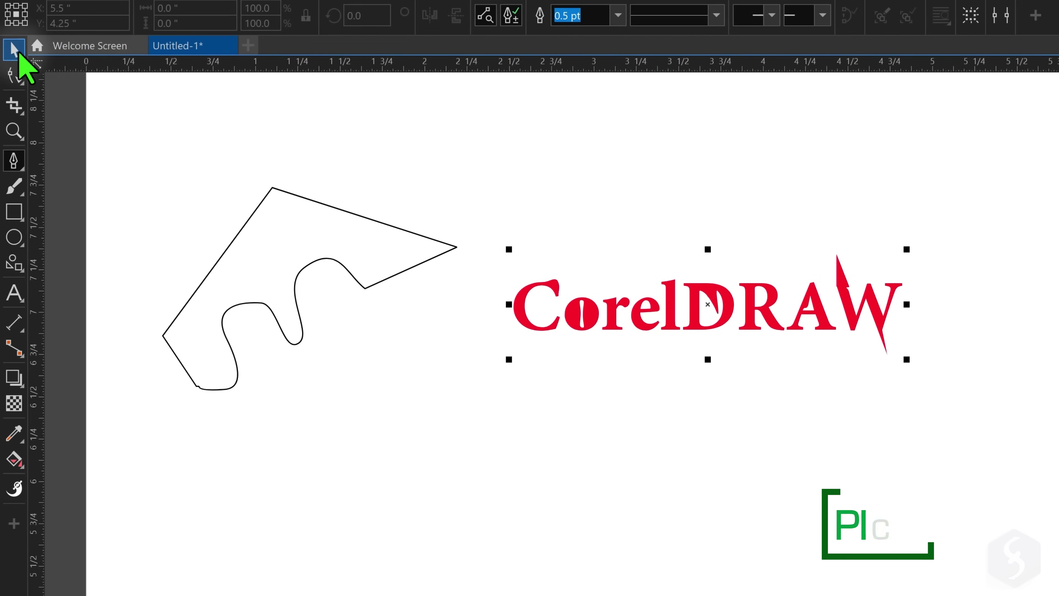
# Step: Move the freeform curve slightly and enlarge it from a corner handle
pyautogui.click(14, 50)
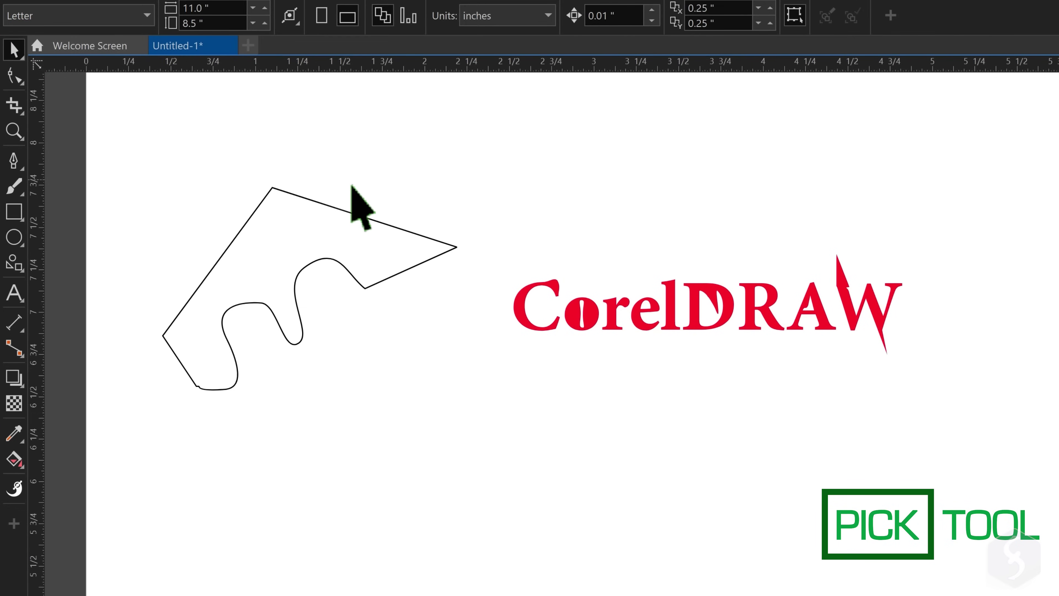
pyautogui.click(356, 217)
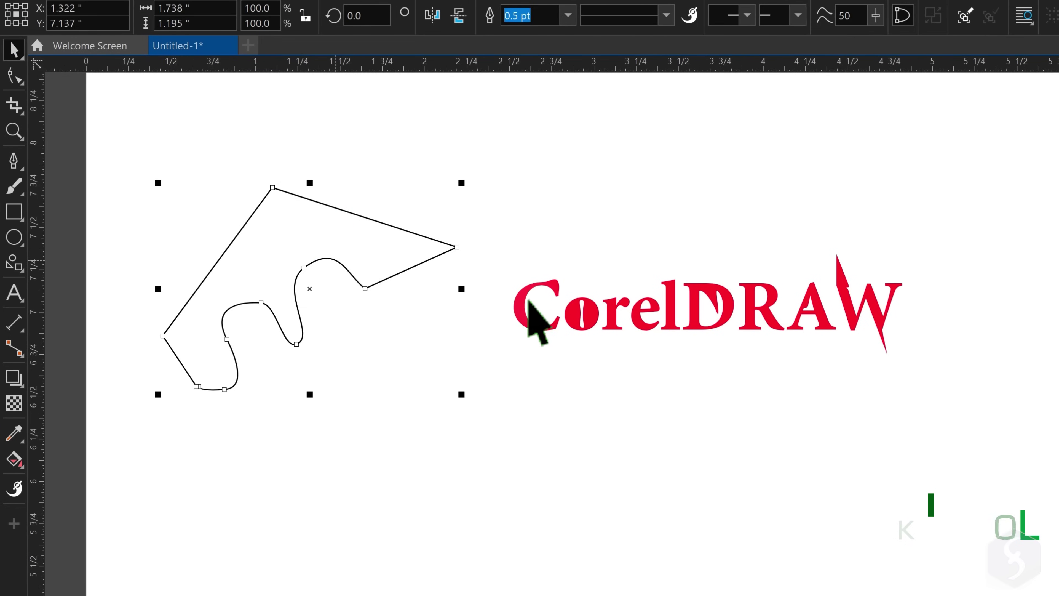
pyautogui.click(538, 301)
pyautogui.moveTo(398, 227)
pyautogui.mouseDown()
pyautogui.moveTo(485, 173)
pyautogui.moveTo(390, 317)
pyautogui.moveTo(365, 150)
pyautogui.moveTo(388, 255)
pyautogui.moveTo(390, 245)
pyautogui.mouseUp()
pyautogui.moveTo(454, 201); pyautogui.dragTo(481, 183)
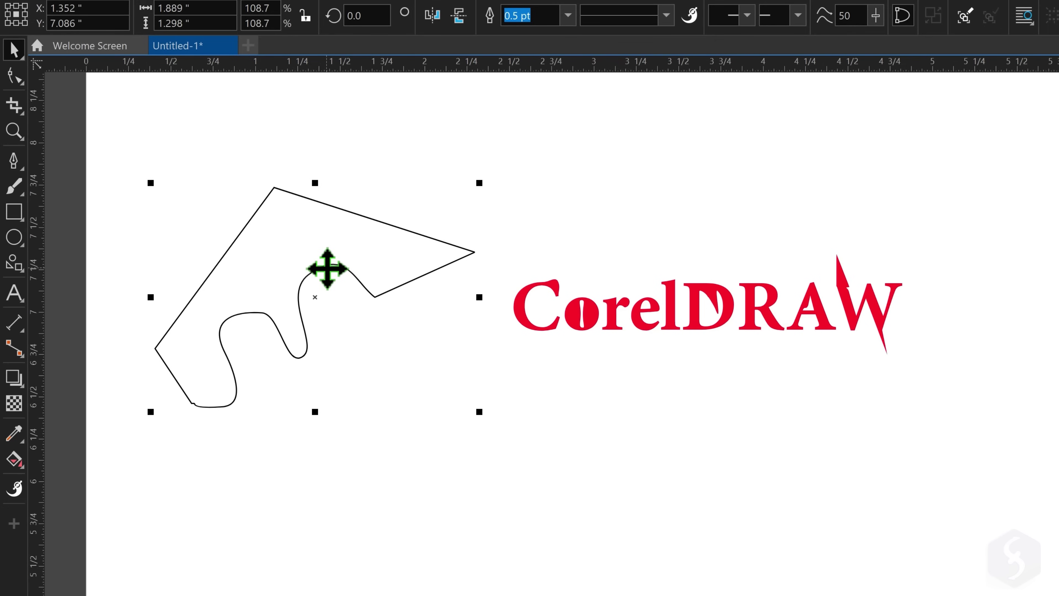
# Step: Tilt the curve to 358.384° using the rotation and skew handles
pyautogui.moveTo(483, 183); pyautogui.dragTo(457, 138)
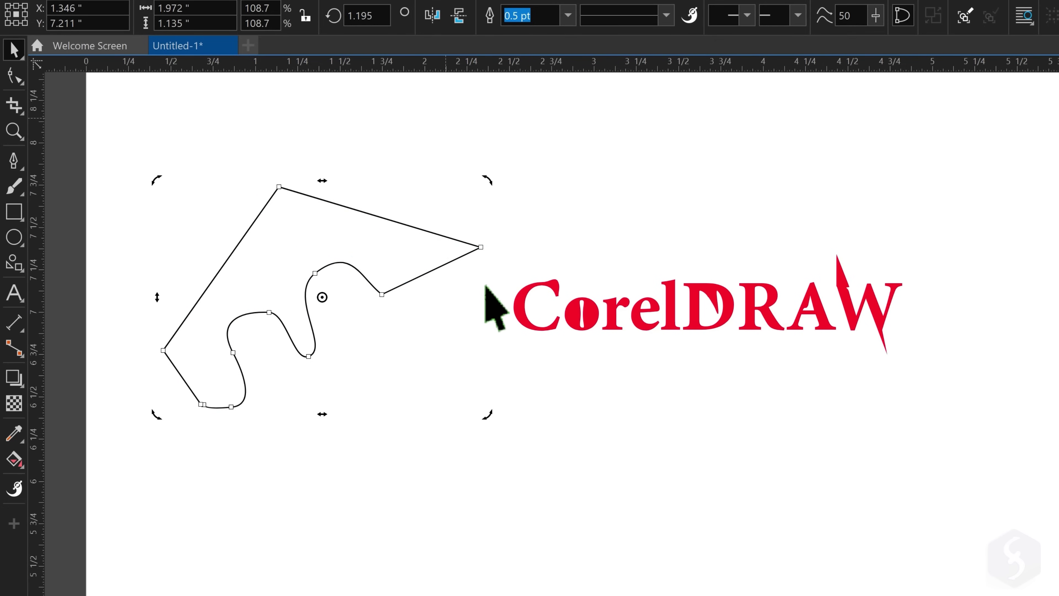
pyautogui.moveTo(486, 290); pyautogui.dragTo(484, 263)
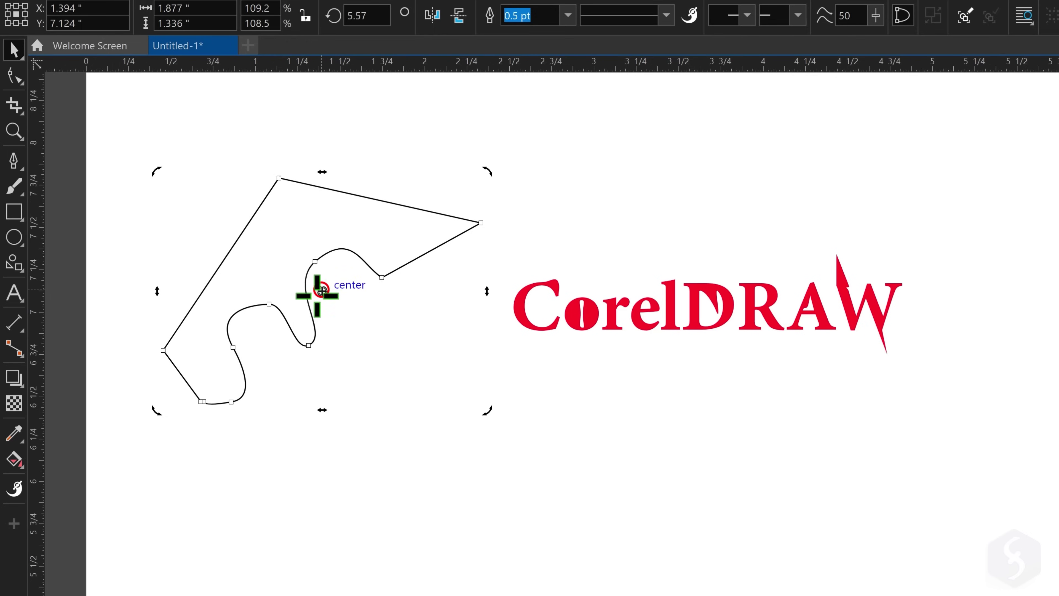
pyautogui.moveTo(488, 173); pyautogui.dragTo(486, 217)
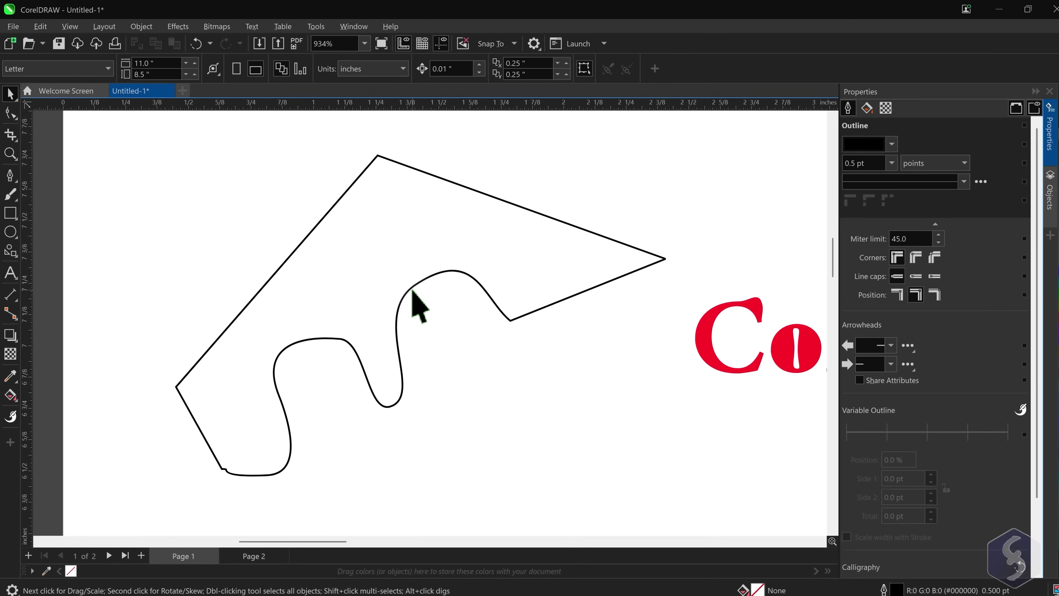
pyautogui.click(412, 287)
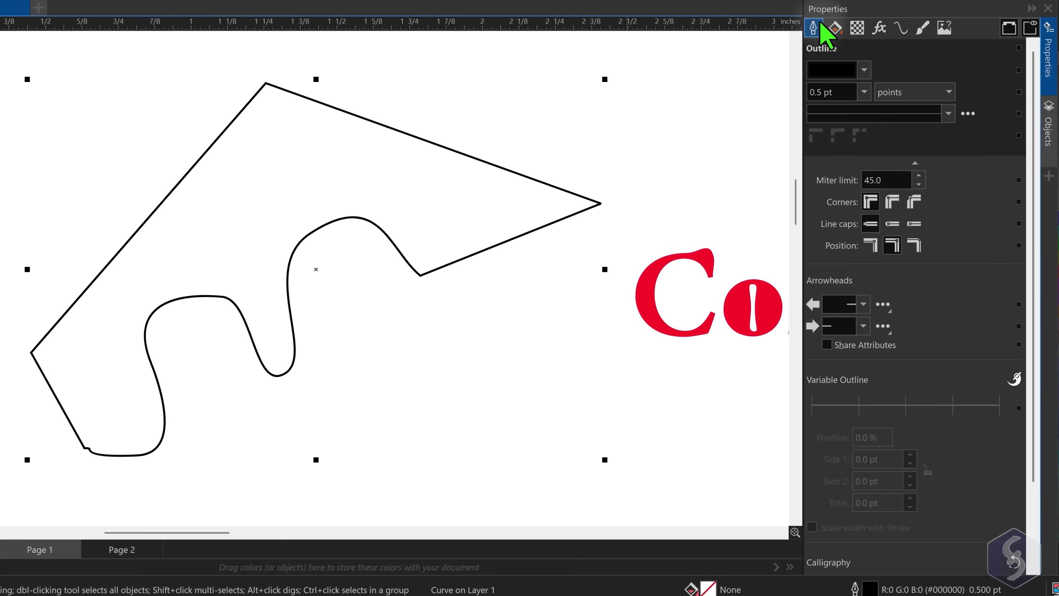
# Step: Make the curve's outline purple (#AF1BD4) and 1.5 pt wide
pyautogui.click(864, 69)
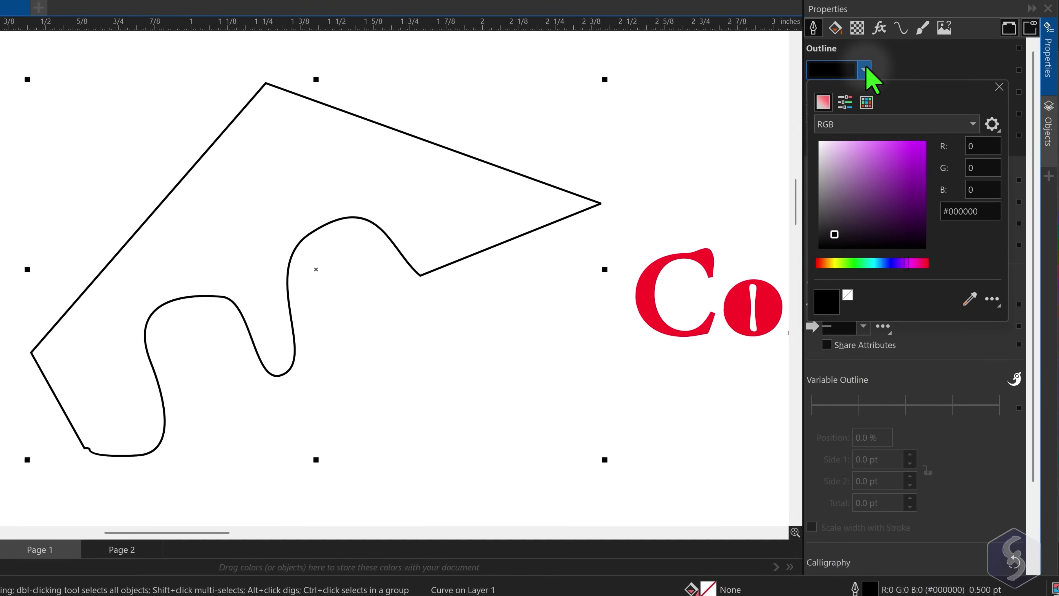
pyautogui.click(912, 160)
pyautogui.click(999, 87)
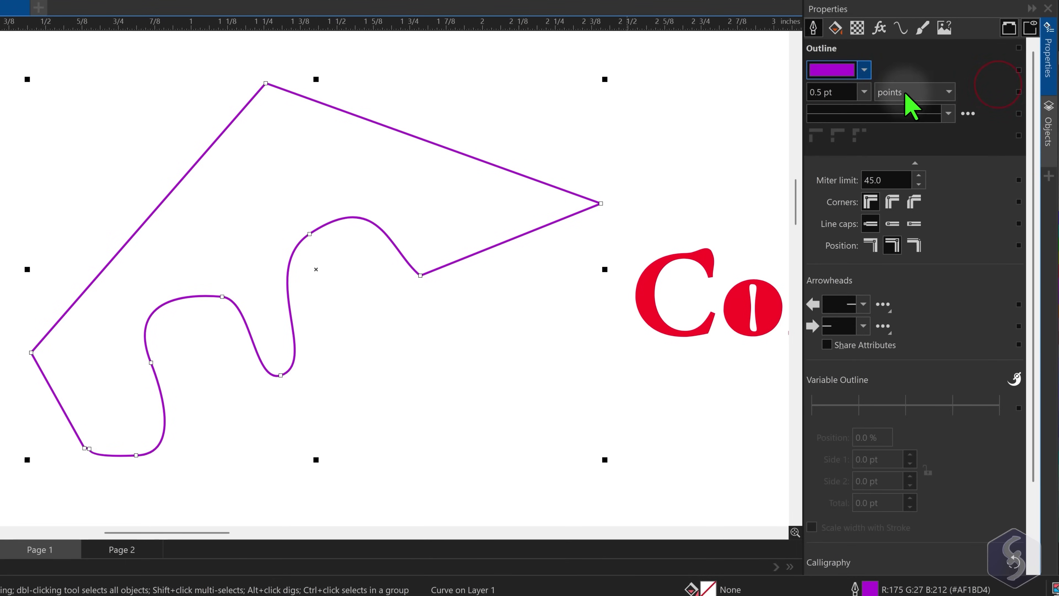
pyautogui.click(864, 92)
pyautogui.click(839, 171)
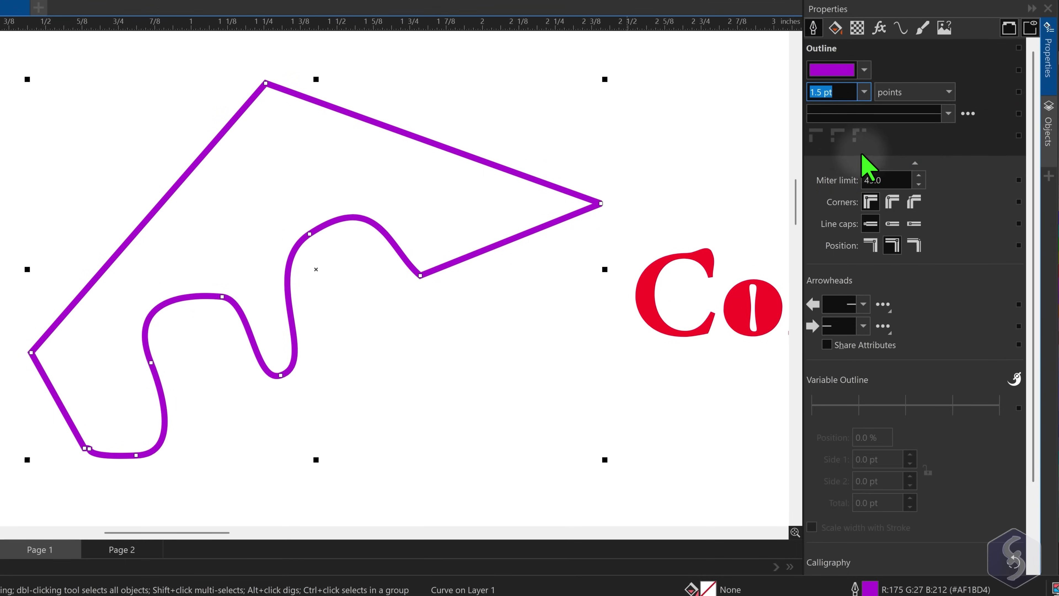
# Step: Try a dotted outline style, then return the outline to a solid line
pyautogui.click(949, 113)
pyautogui.click(901, 206)
pyautogui.click(948, 113)
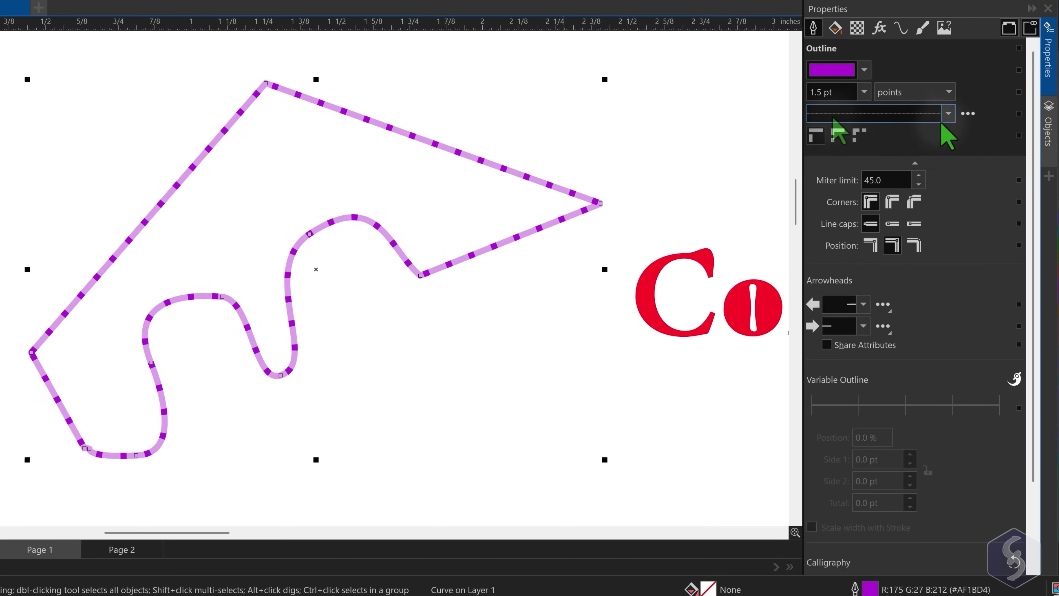
pyautogui.click(875, 131)
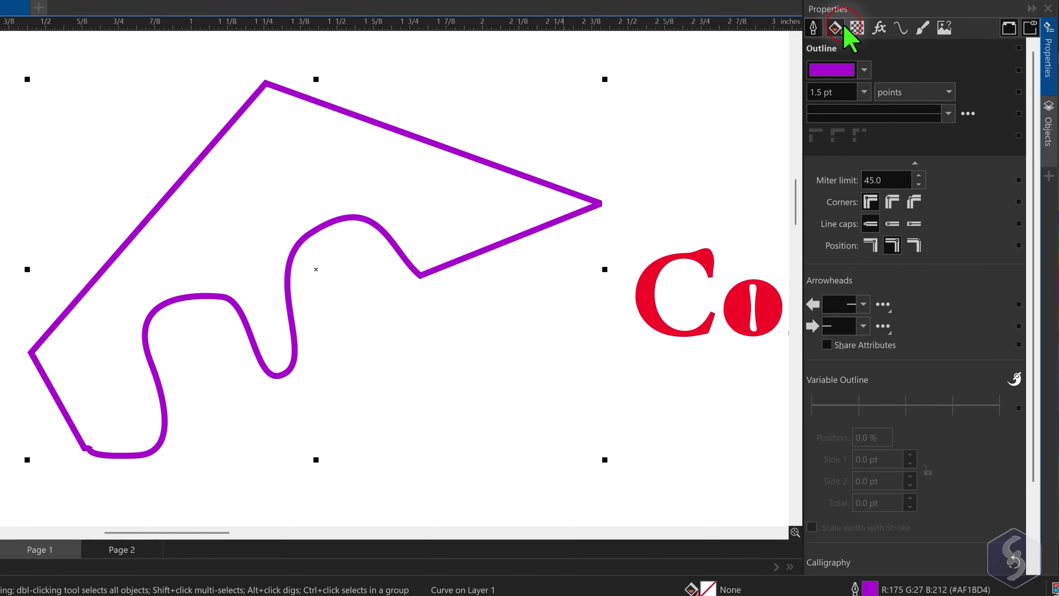
# Step: Try a uniform fill on the shape, shifting from red to yellow-green
pyautogui.click(843, 29)
pyautogui.click(838, 70)
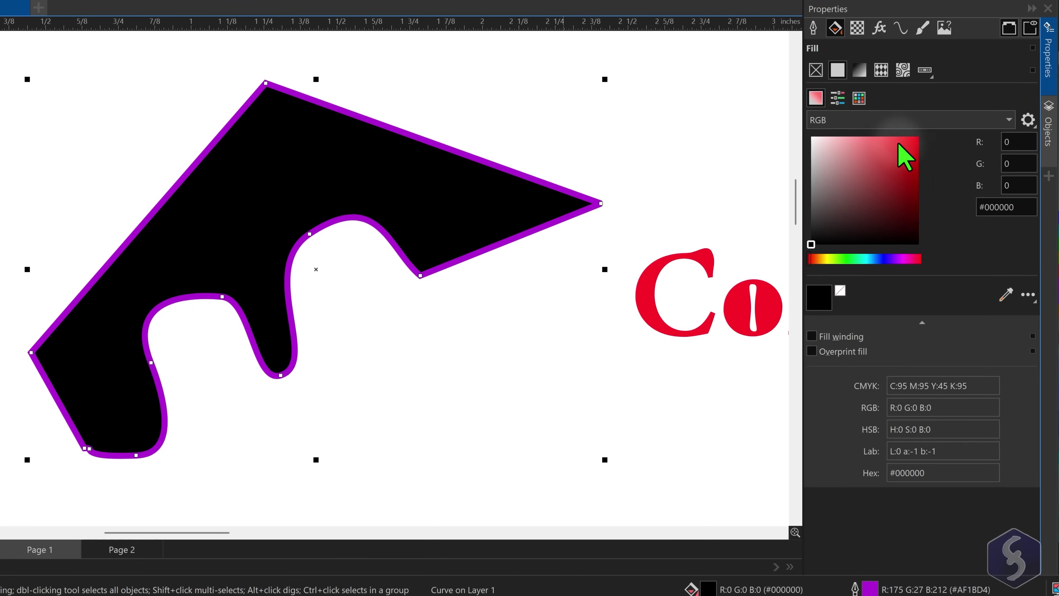
pyautogui.click(909, 155)
pyautogui.moveTo(823, 259); pyautogui.dragTo(831, 259)
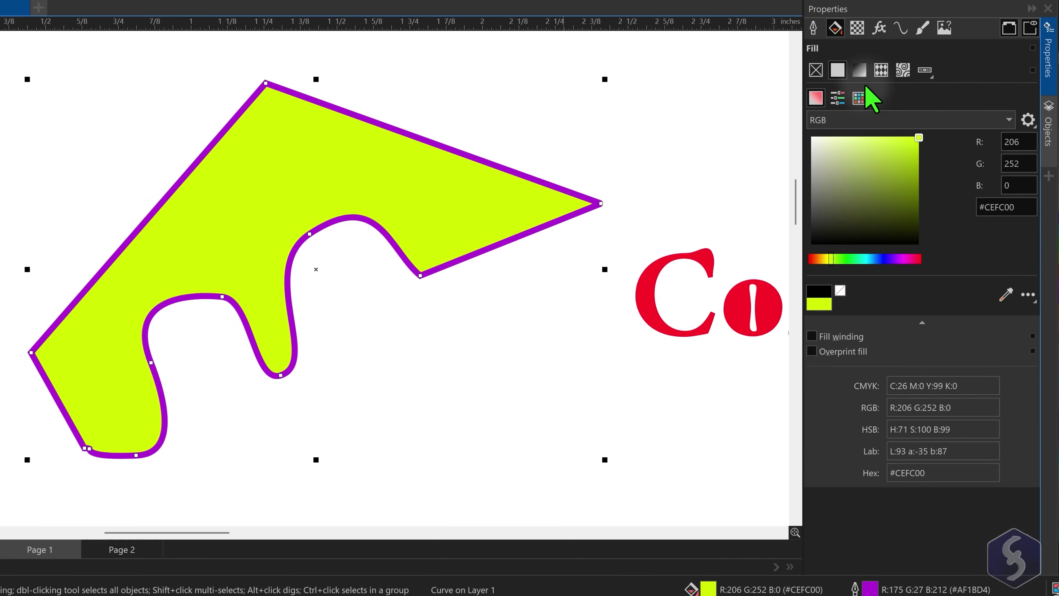
# Step: Try a blue fountain fill with a 60 % midpoint, then apply the red-brick bitmap pattern
pyautogui.click(859, 69)
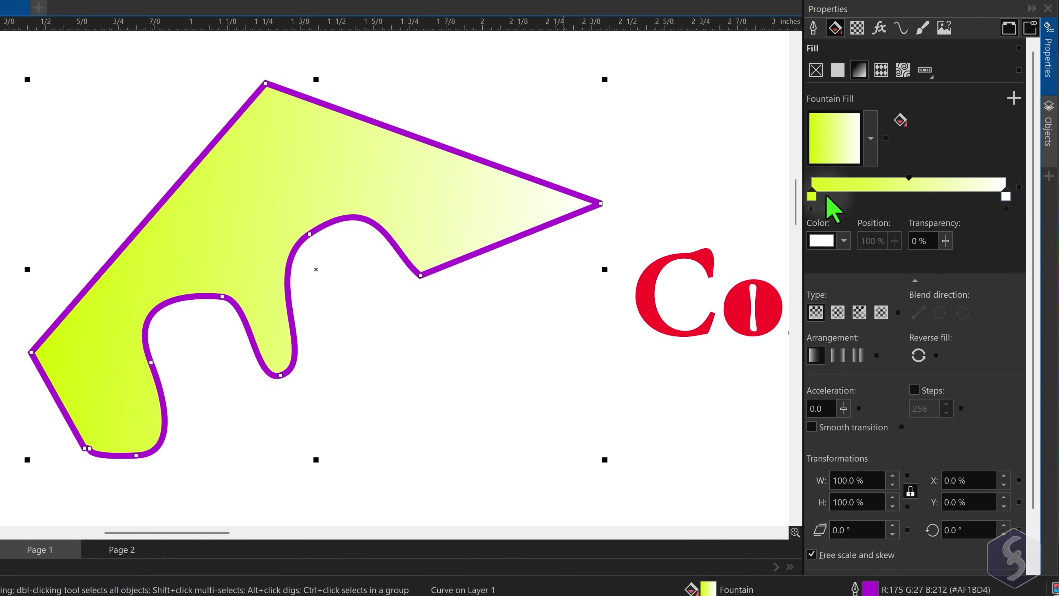
pyautogui.click(844, 241)
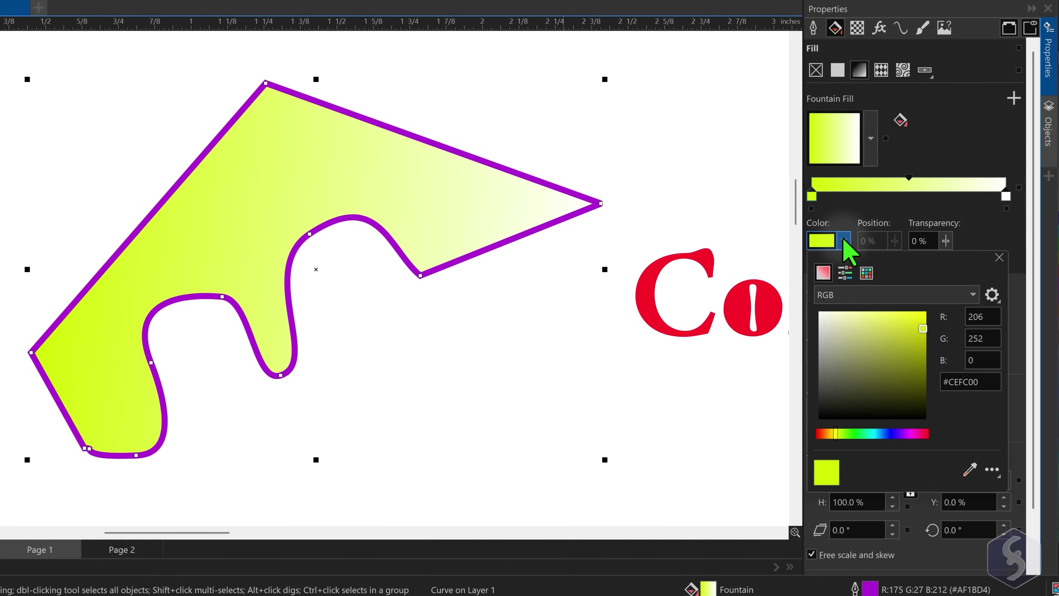
pyautogui.click(891, 434)
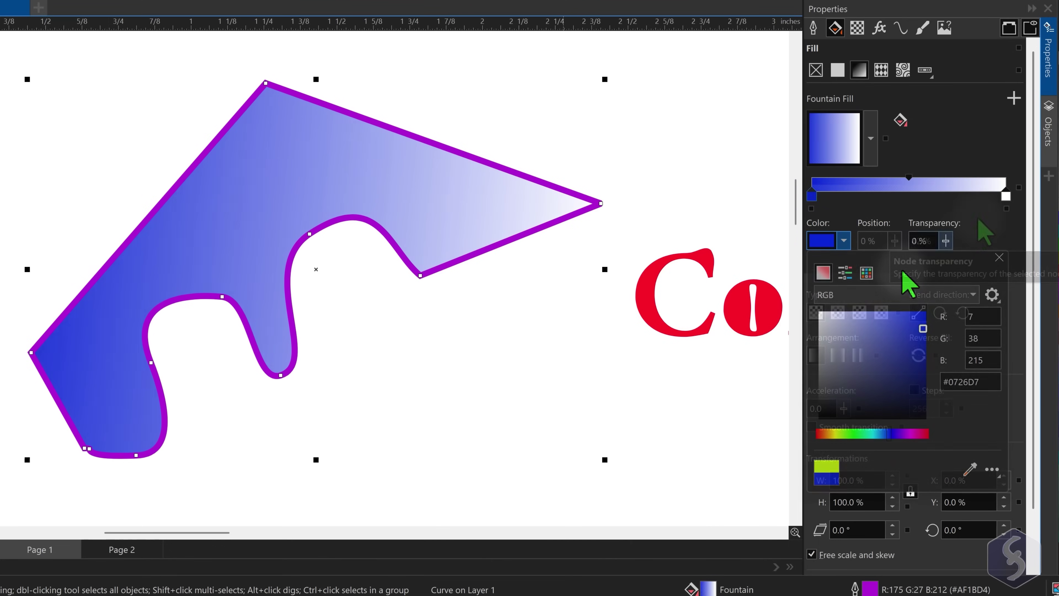
pyautogui.click(934, 217)
pyautogui.moveTo(908, 177); pyautogui.dragTo(953, 181)
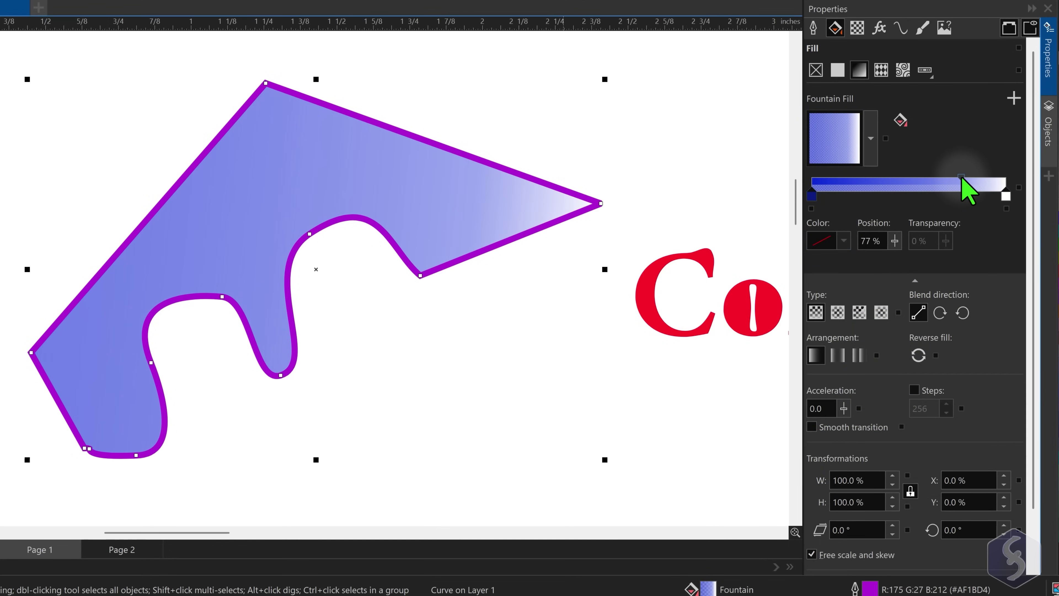
pyautogui.click(875, 178)
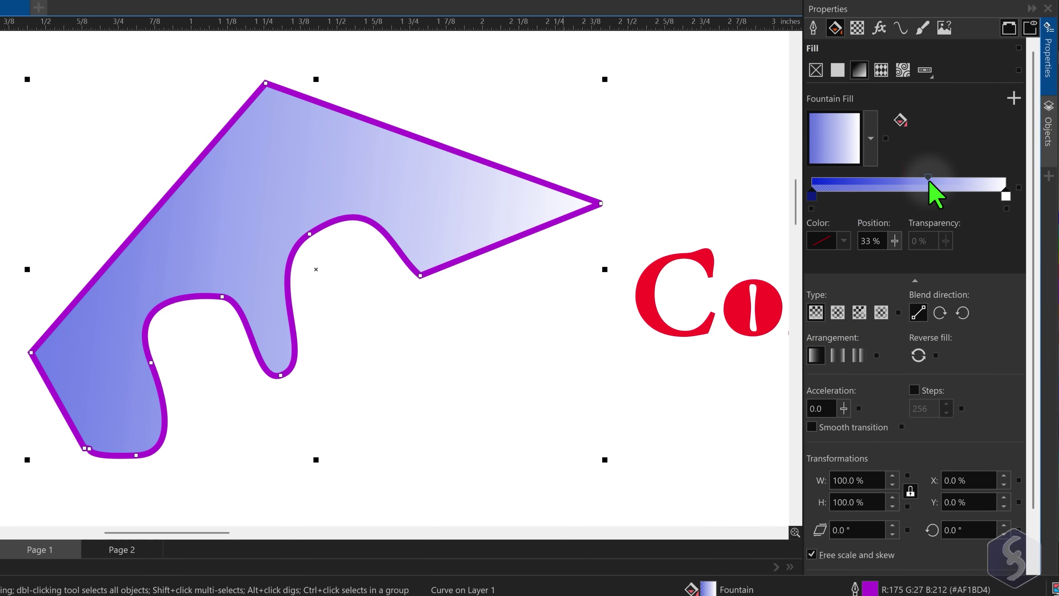
pyautogui.click(929, 183)
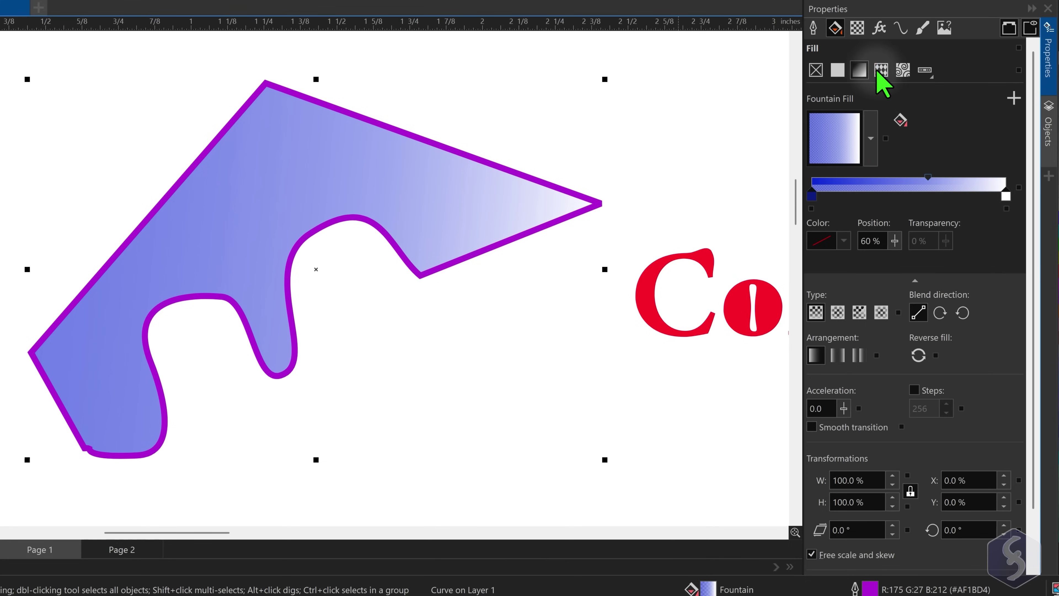
pyautogui.click(884, 82)
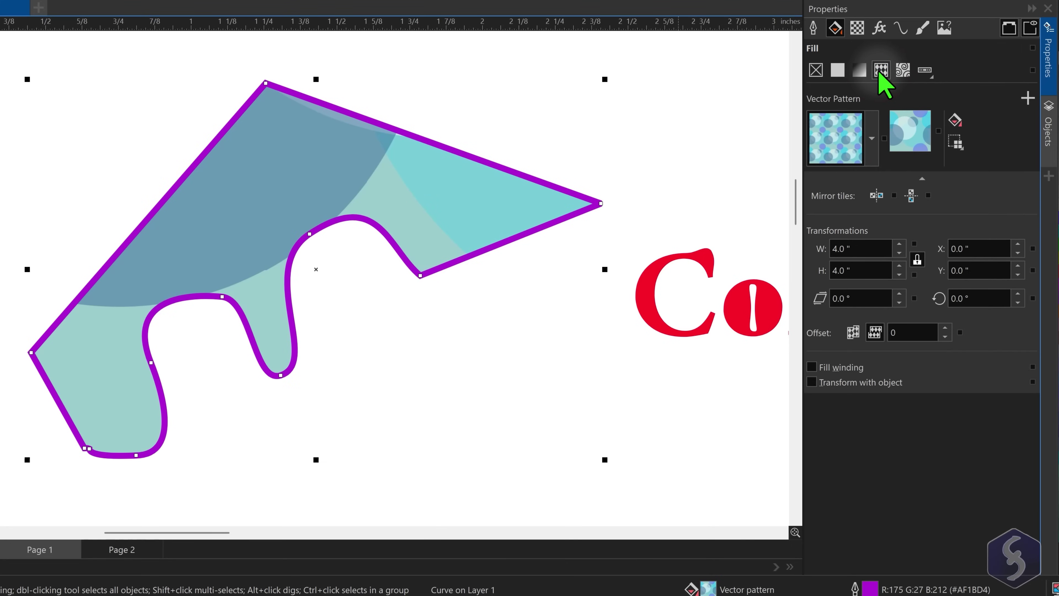
pyautogui.click(906, 72)
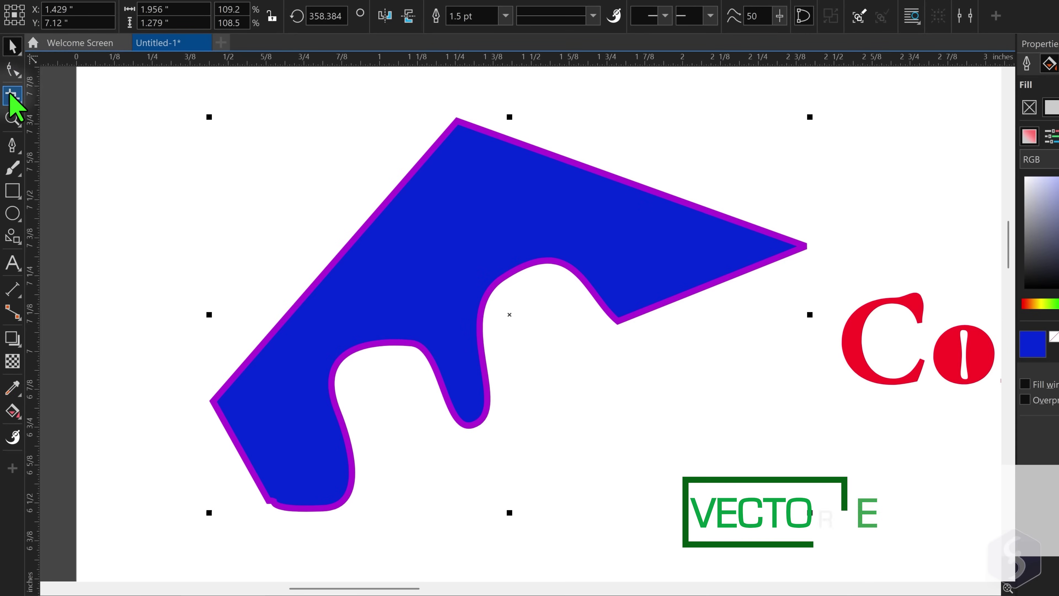
# Step: Use the Shape tool to move the shape's top node up and right
pyautogui.click(13, 68)
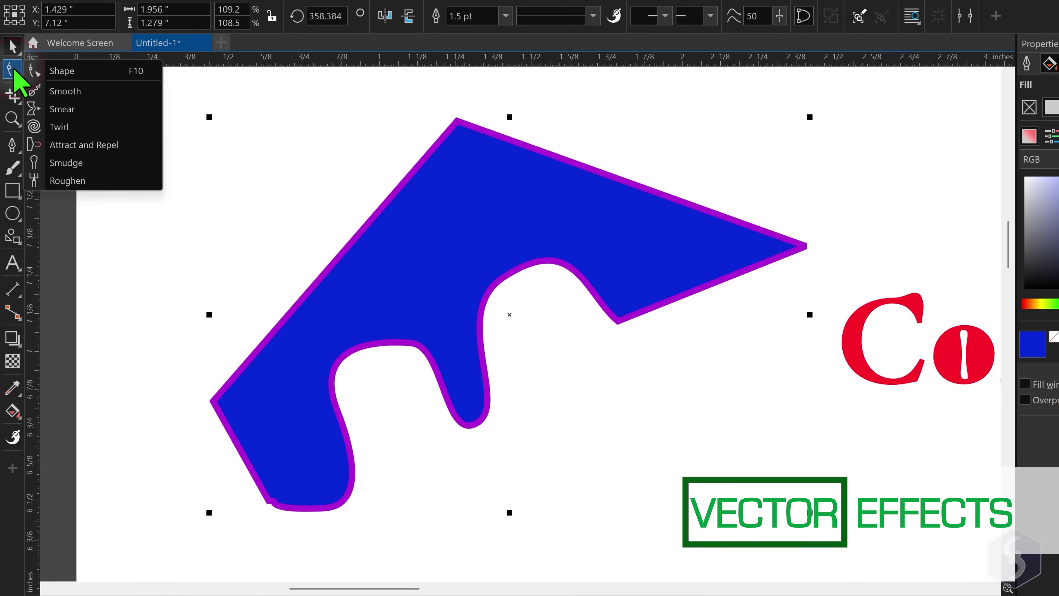
pyautogui.click(77, 71)
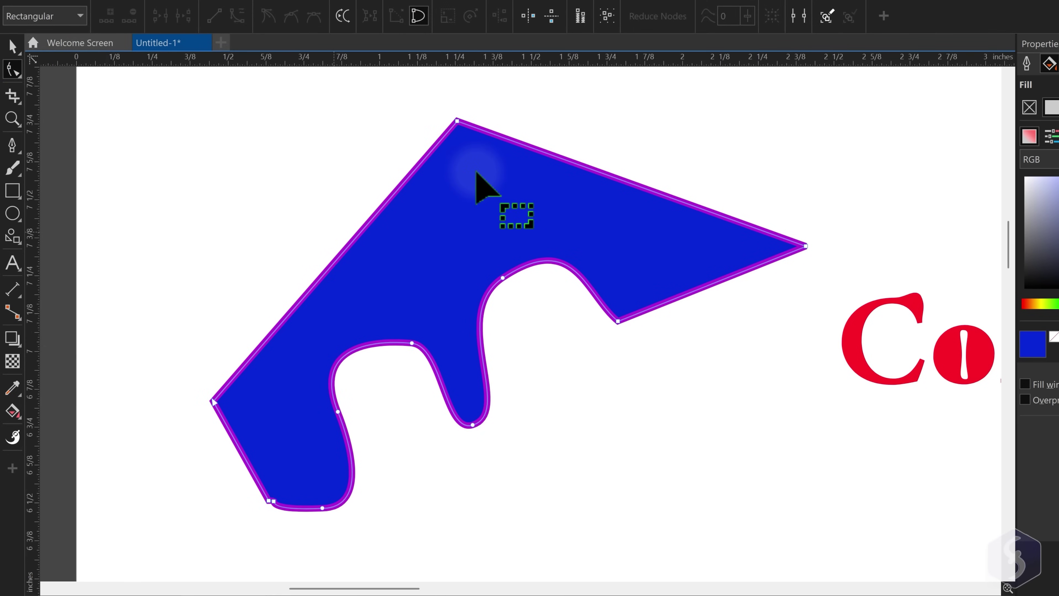
pyautogui.moveTo(458, 120)
pyautogui.mouseDown()
pyautogui.moveTo(389, 112)
pyautogui.moveTo(470, 112)
pyautogui.mouseUp()
# Step: Bend the inner curve via its control handles and pull the top edge into a new corner
pyautogui.click(503, 277)
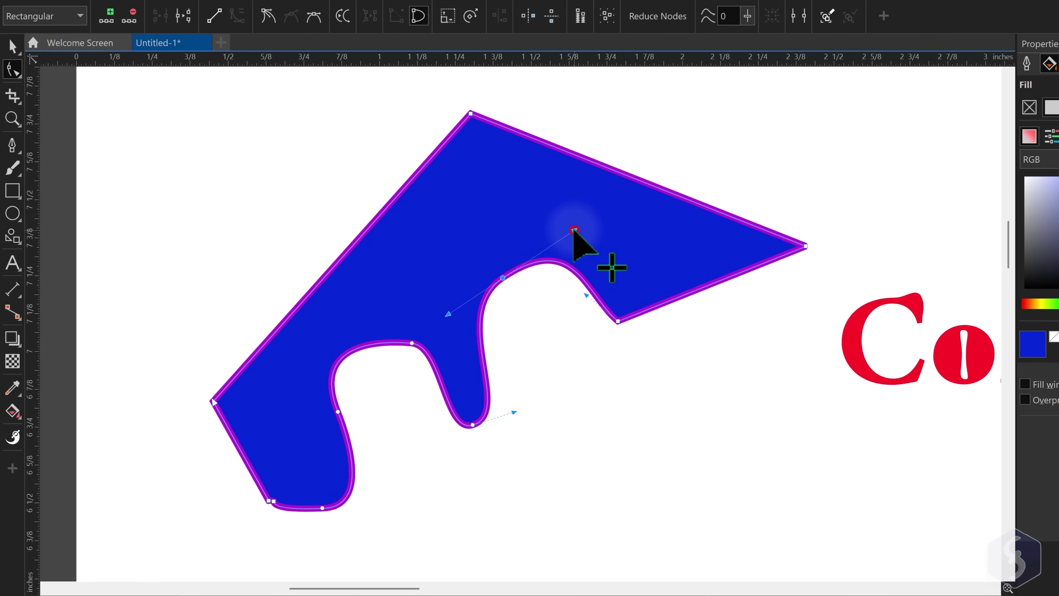
pyautogui.moveTo(574, 230); pyautogui.dragTo(537, 206)
pyautogui.moveTo(586, 295); pyautogui.dragTo(561, 316)
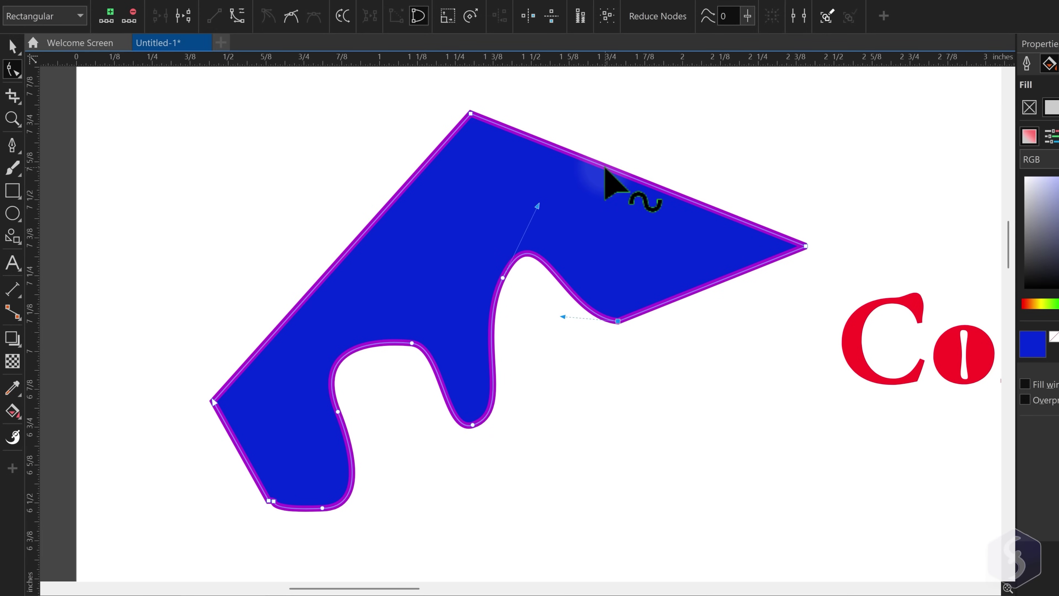
pyautogui.click(605, 168)
pyautogui.moveTo(606, 167); pyautogui.dragTo(626, 135)
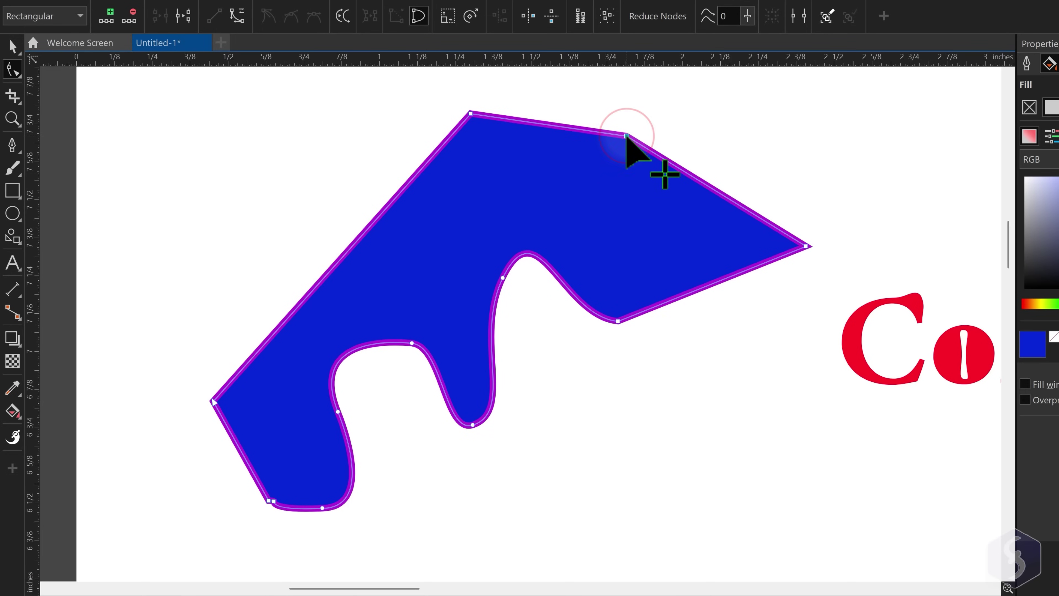
pyautogui.click(14, 71)
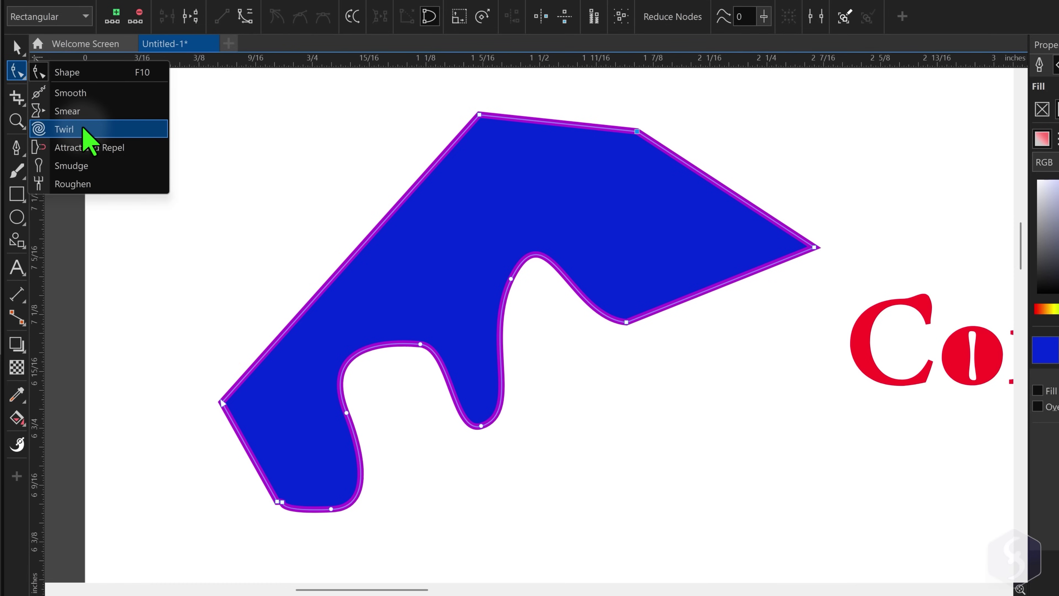
# Step: Smear the shape's left edge into a wavy curve, then try twirling part of it
pyautogui.click(85, 111)
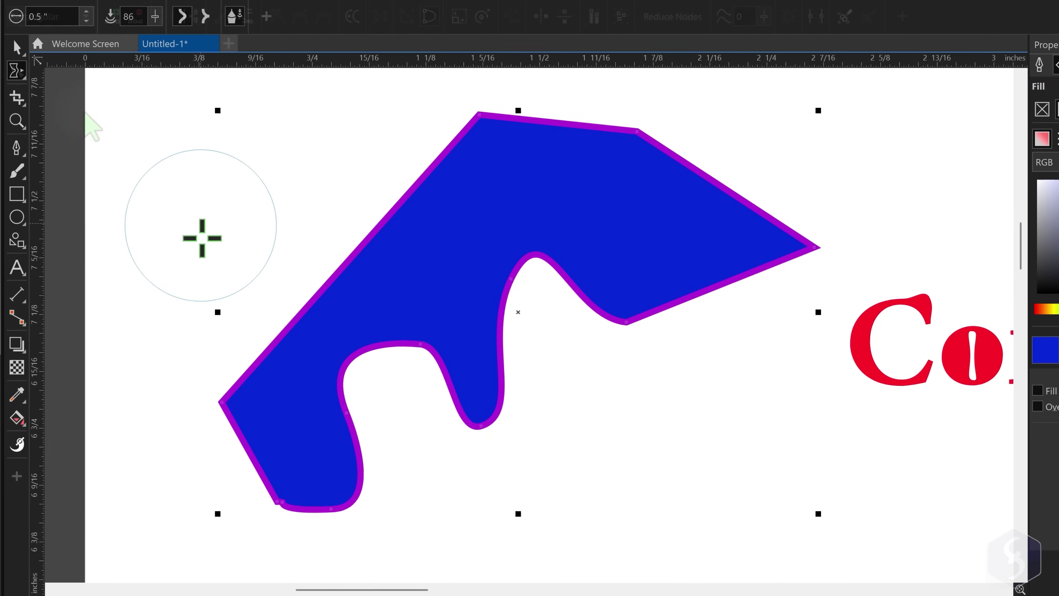
pyautogui.moveTo(186, 334)
pyautogui.mouseDown()
pyautogui.moveTo(243, 350)
pyautogui.moveTo(280, 300)
pyautogui.moveTo(310, 206)
pyautogui.moveTo(416, 235)
pyautogui.mouseUp()
pyautogui.click(16, 71)
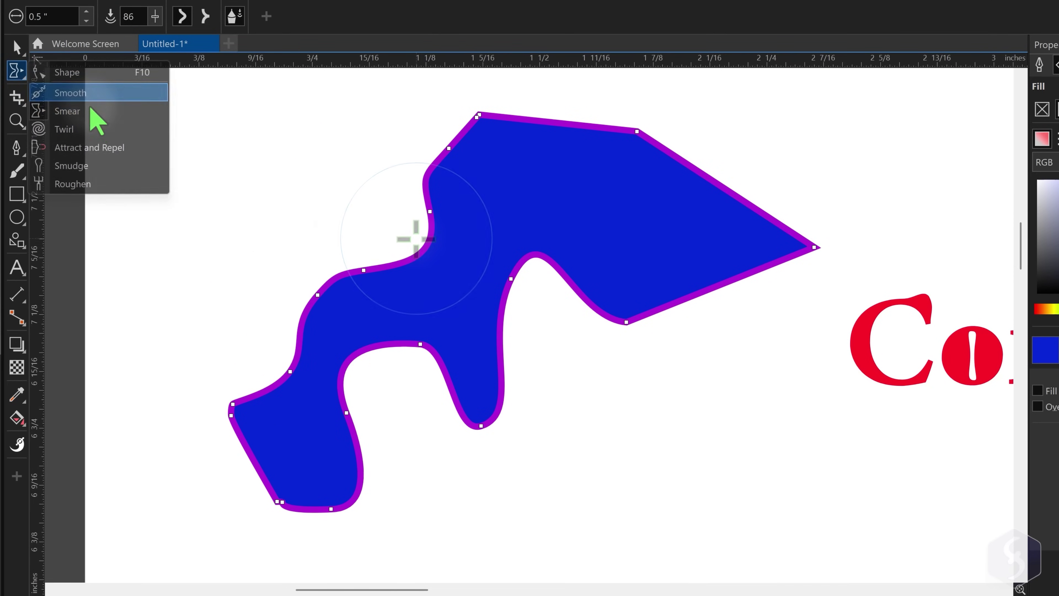
pyautogui.click(86, 129)
pyautogui.moveTo(347, 266)
pyautogui.mouseDown()
pyautogui.moveTo(390, 225)
pyautogui.moveTo(412, 182)
pyautogui.moveTo(325, 187)
pyautogui.mouseUp()
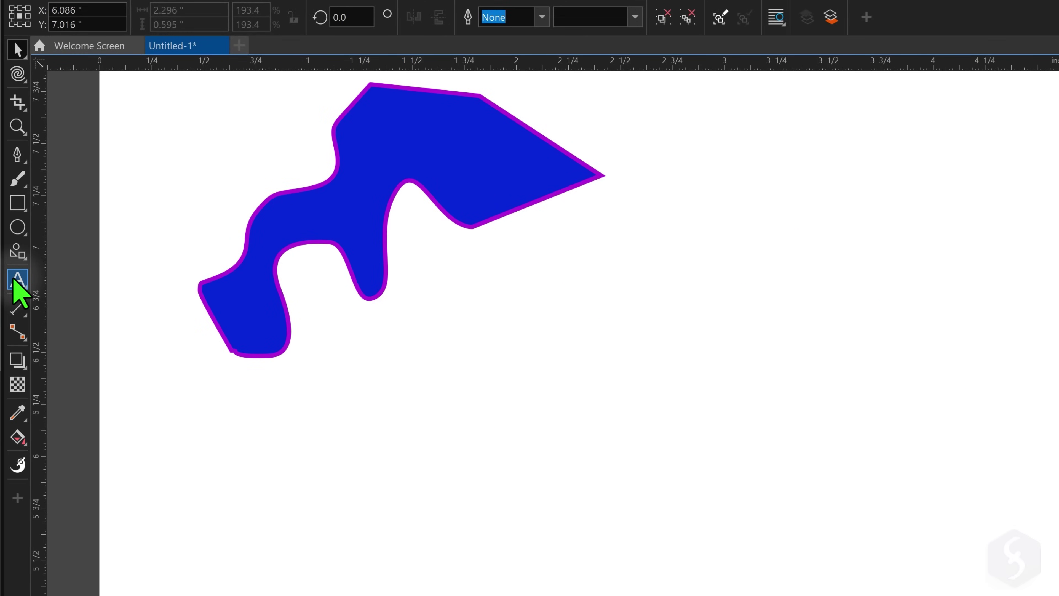
# Step: Add a text frame right of the shape reading 'Welcome to graphic design, this is just amazing, you will simply like it'
pyautogui.click(14, 278)
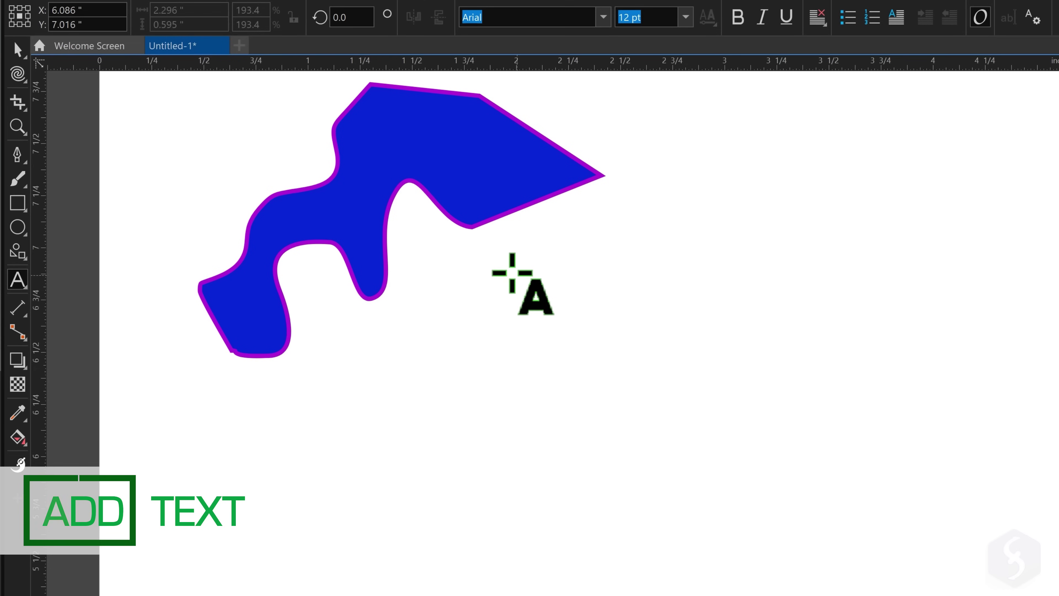
pyautogui.moveTo(472, 262); pyautogui.dragTo(815, 410)
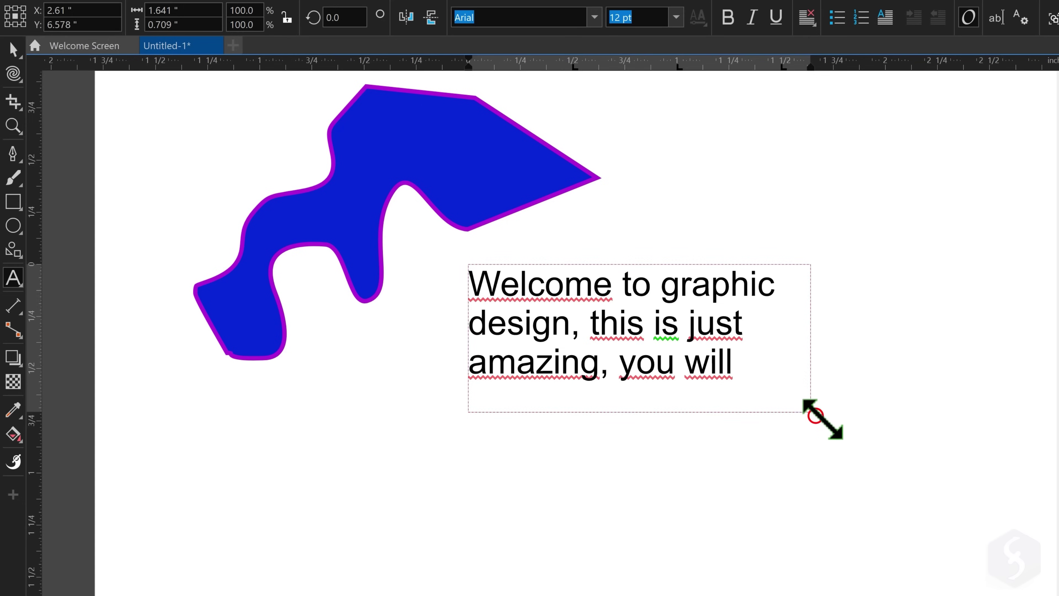
pyautogui.moveTo(816, 416); pyautogui.dragTo(959, 445)
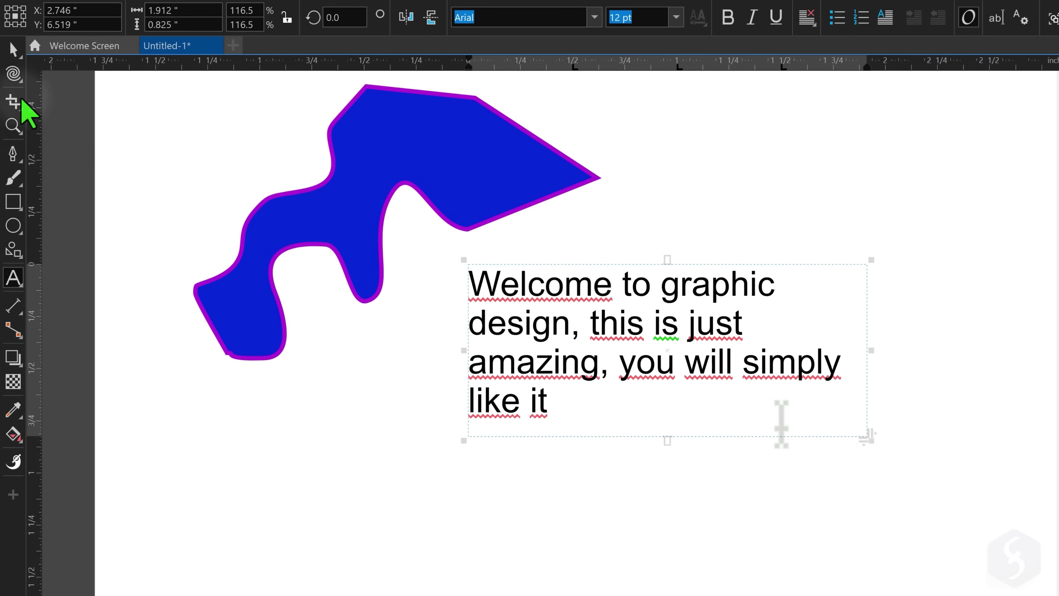
# Step: Reposition the text frame and select the words 'Welcome to graphic design'
pyautogui.click(14, 50)
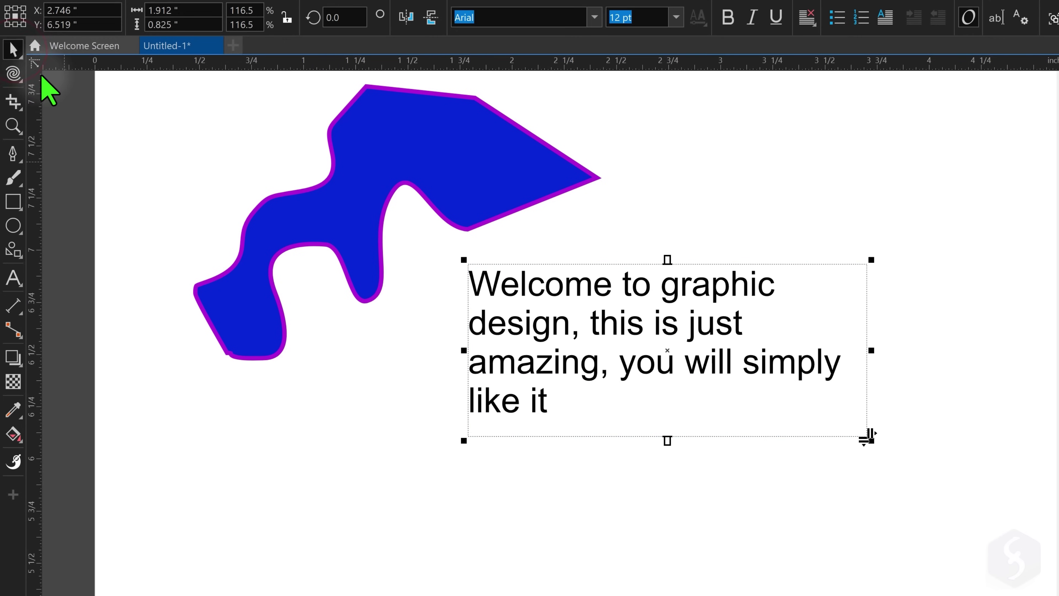
pyautogui.moveTo(667, 336)
pyautogui.mouseDown()
pyautogui.moveTo(768, 284)
pyautogui.moveTo(757, 268)
pyautogui.moveTo(683, 350)
pyautogui.moveTo(666, 340)
pyautogui.mouseUp()
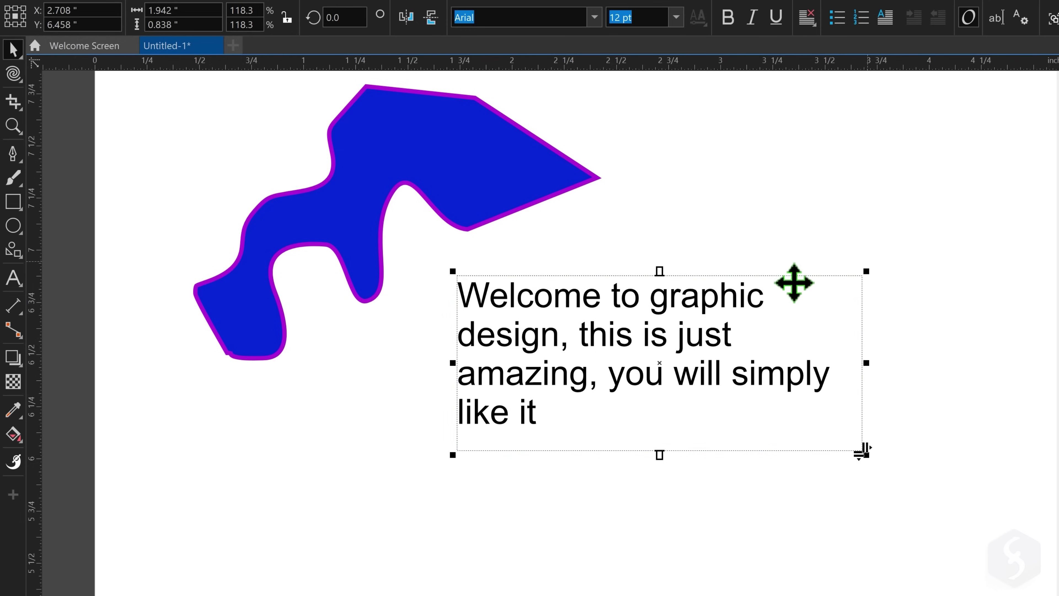
pyautogui.doubleClick(694, 308)
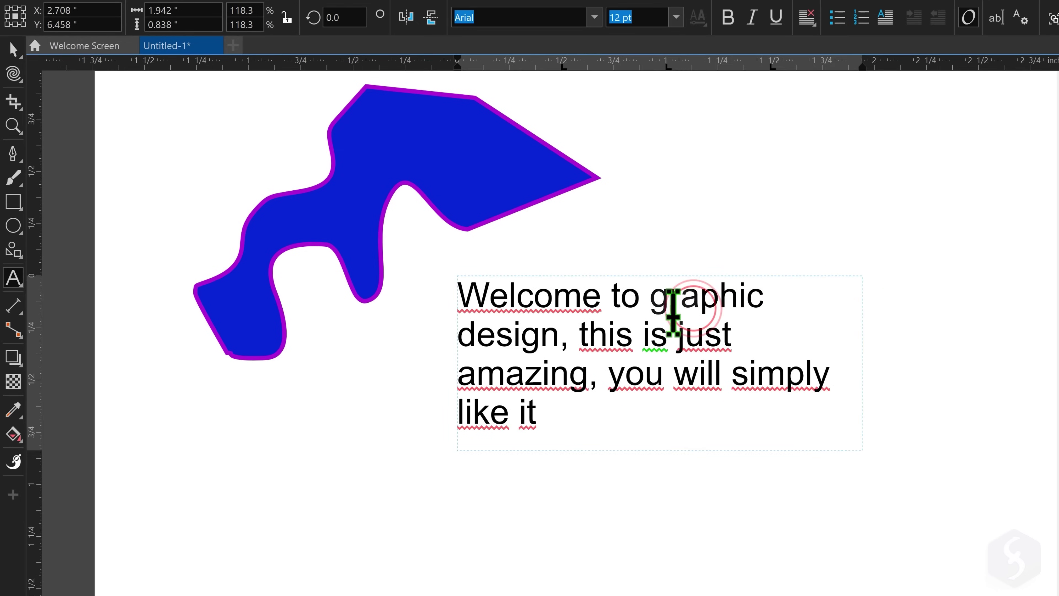
pyautogui.click(578, 338)
pyautogui.click(668, 354)
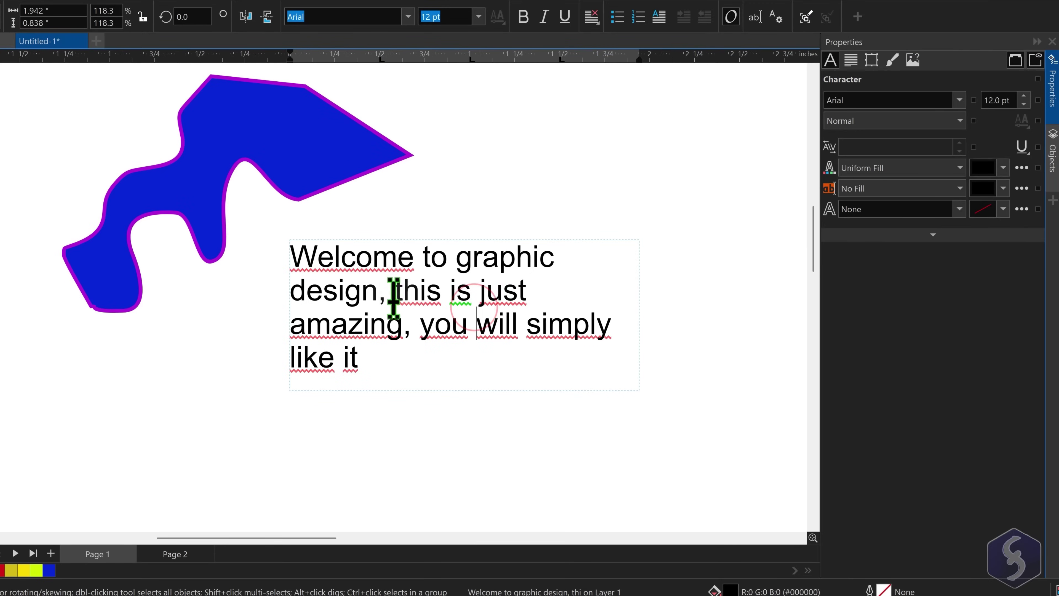
pyautogui.moveTo(378, 291); pyautogui.dragTo(297, 258)
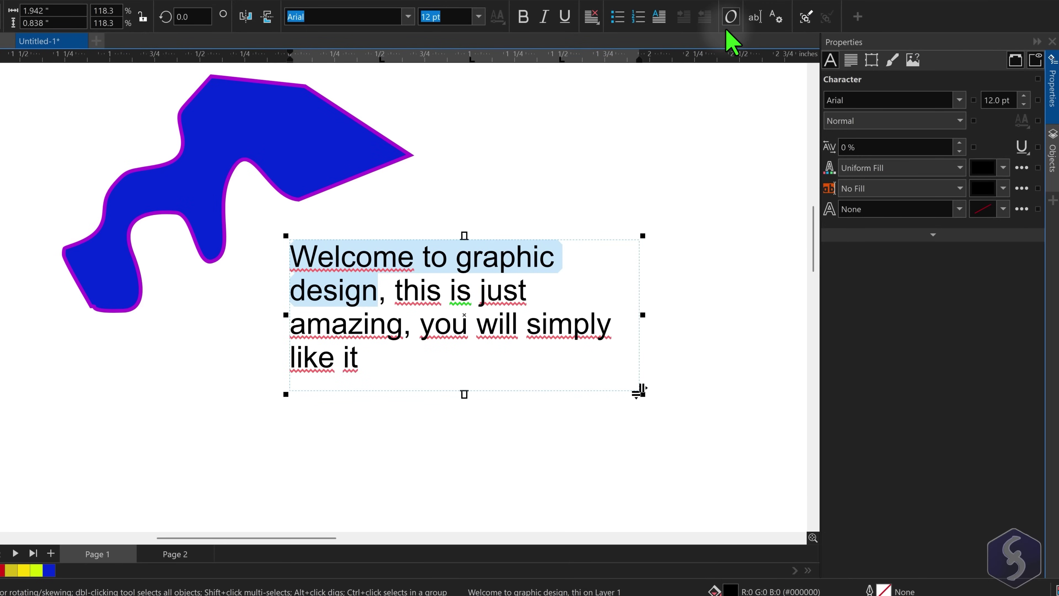
# Step: Set the heading words in the AR CENA font, coloured red
pyautogui.click(960, 103)
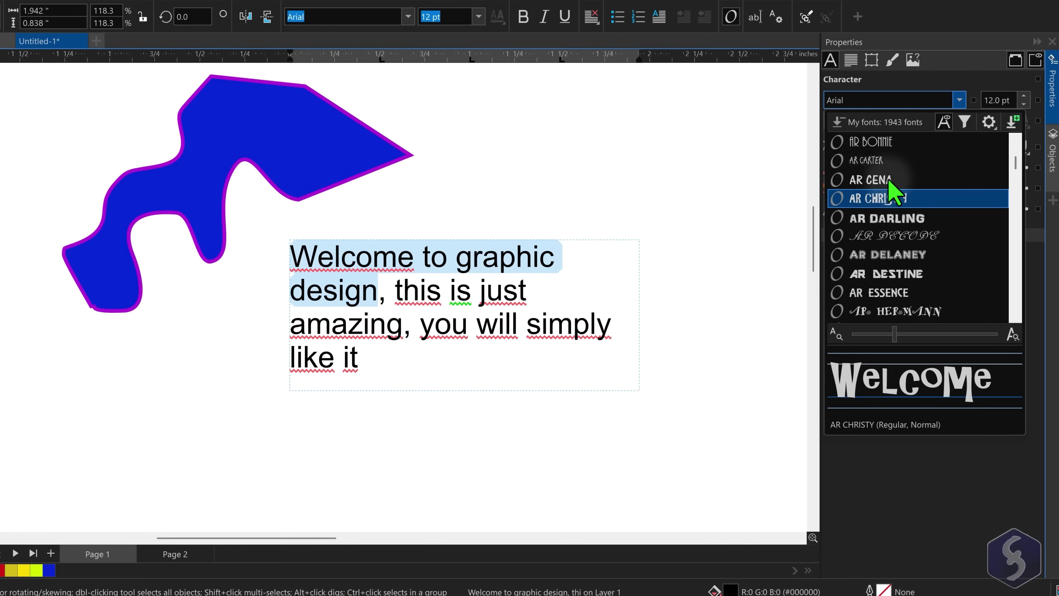
pyautogui.click(887, 179)
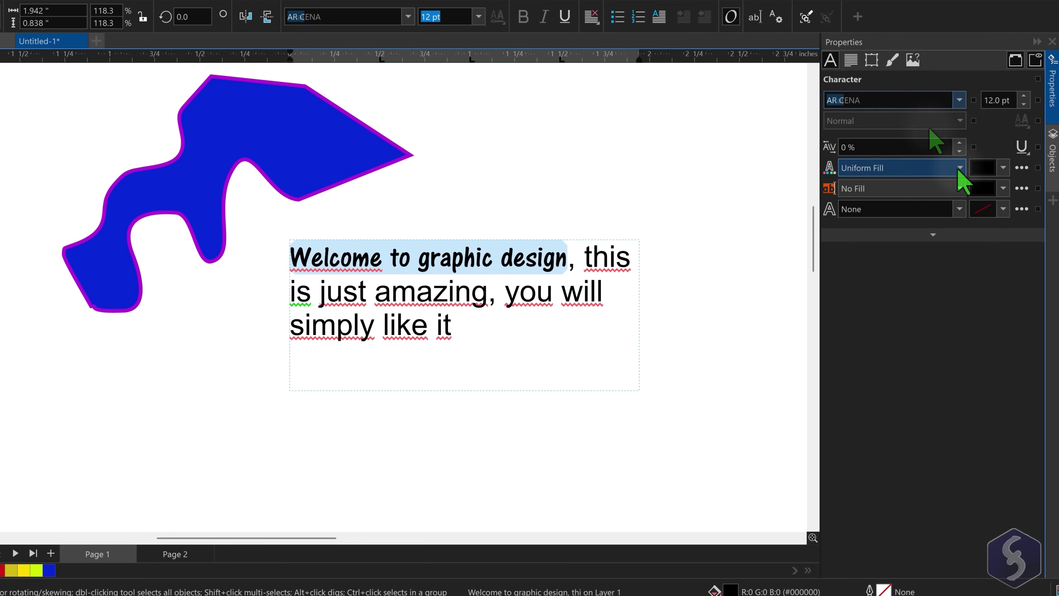
pyautogui.click(1003, 168)
pyautogui.moveTo(944, 351); pyautogui.dragTo(895, 351)
pyautogui.click(991, 239)
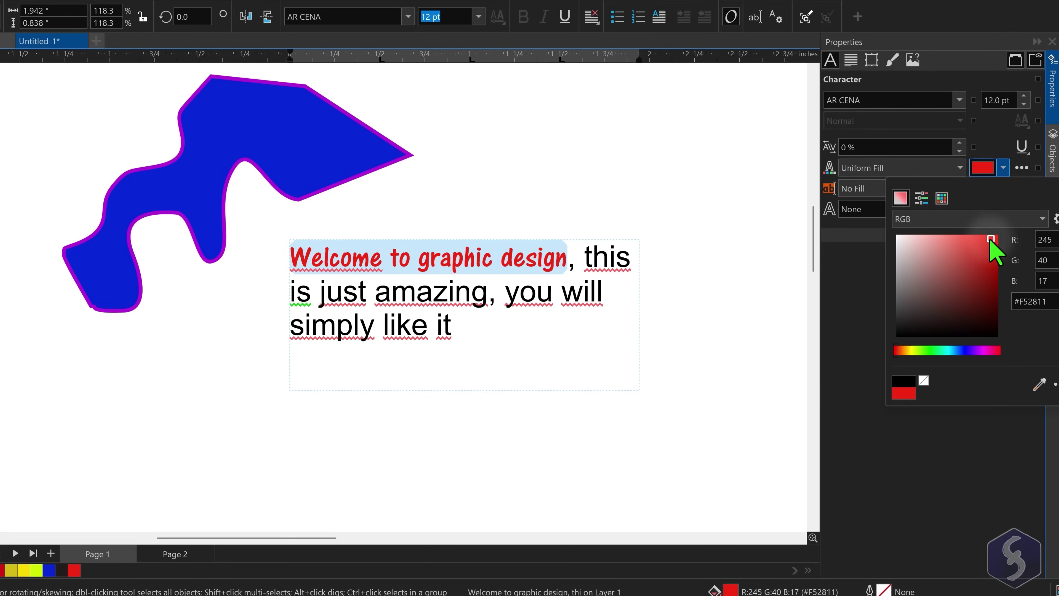
# Step: Give the heading words a bright yellow background fill
pyautogui.click(1003, 188)
pyautogui.click(920, 371)
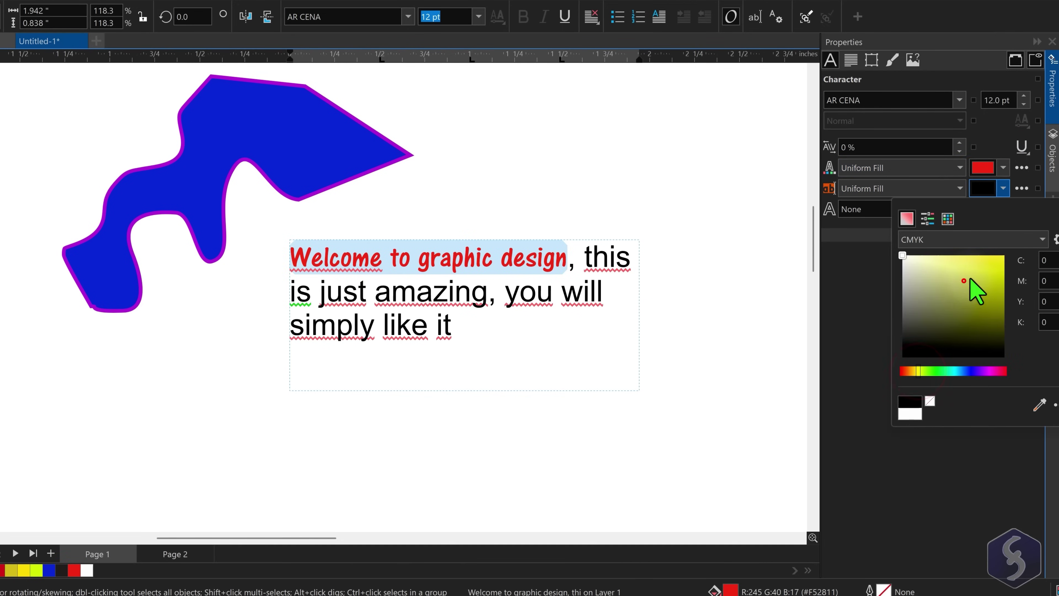
pyautogui.click(995, 265)
pyautogui.click(853, 299)
pyautogui.click(564, 265)
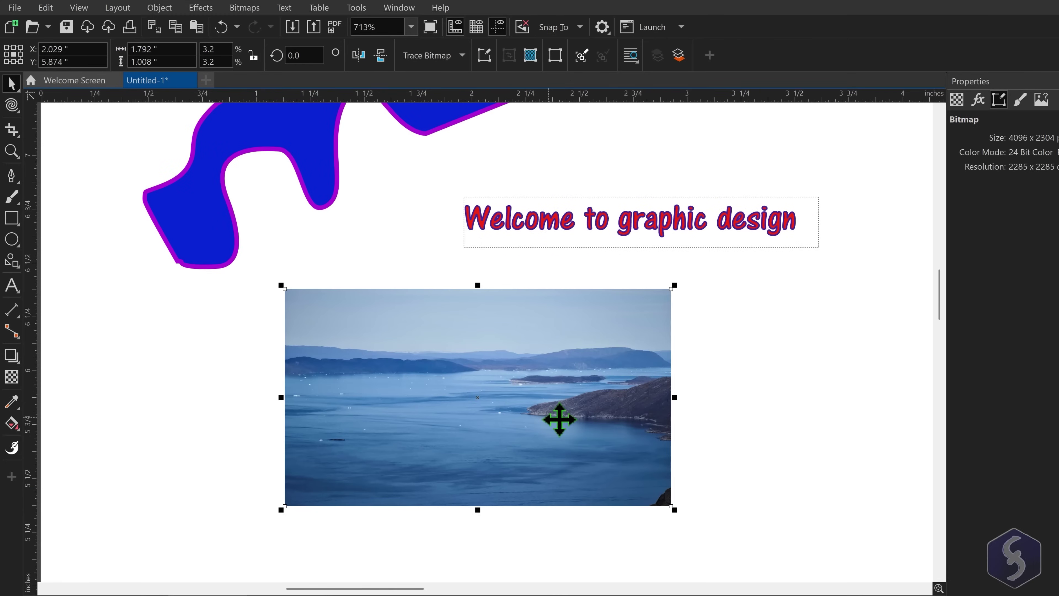
# Step: Import the landscape JPG photo via File > Import, browsing the file format list
pyautogui.scroll(8, 559, 420)
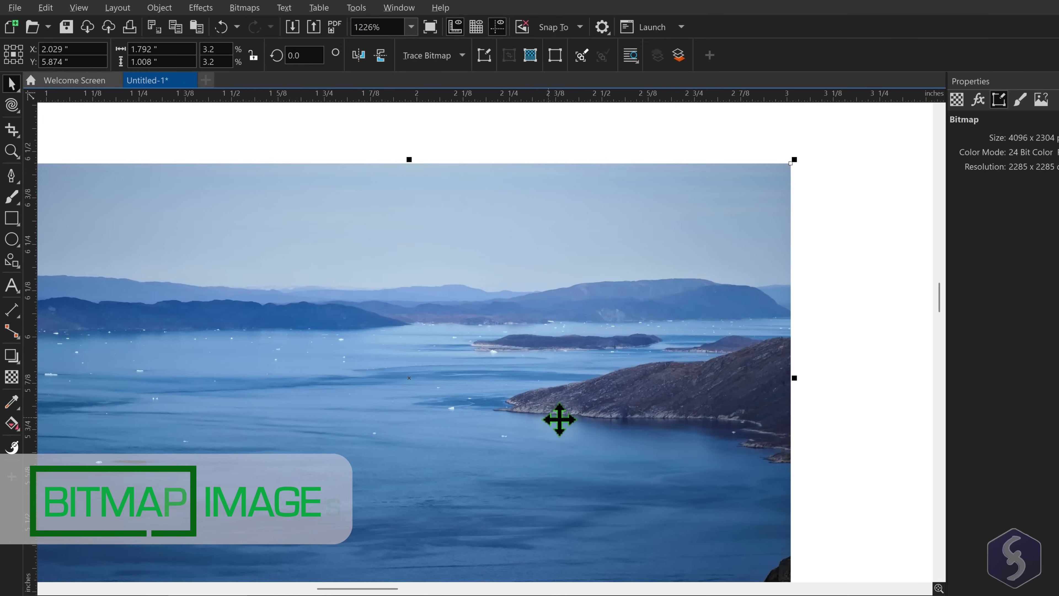
pyautogui.scroll(-1, 558, 419)
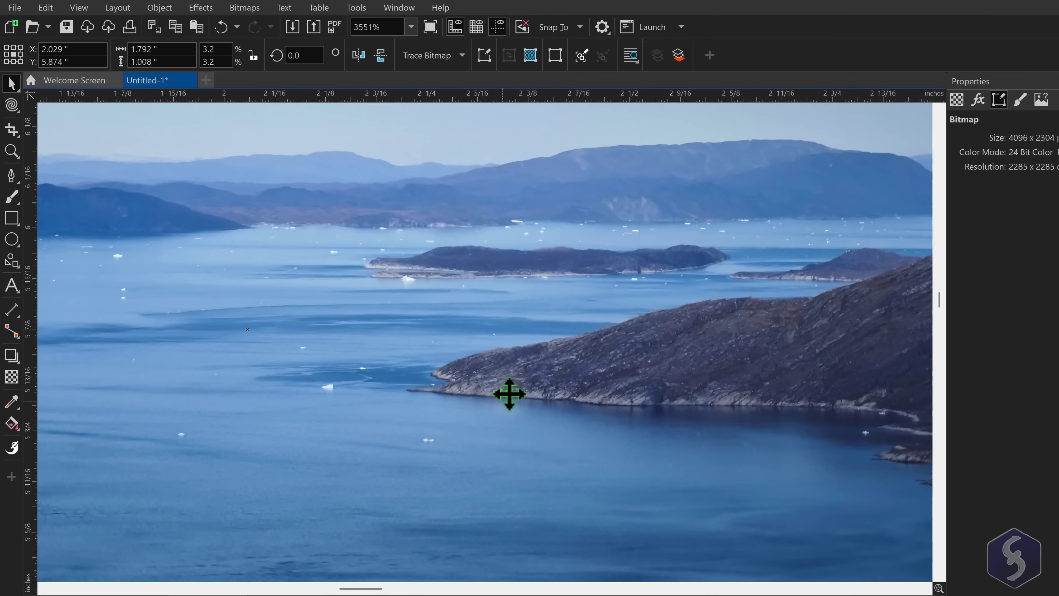
pyautogui.scroll(3, 509, 394)
pyautogui.scroll(6, 510, 394)
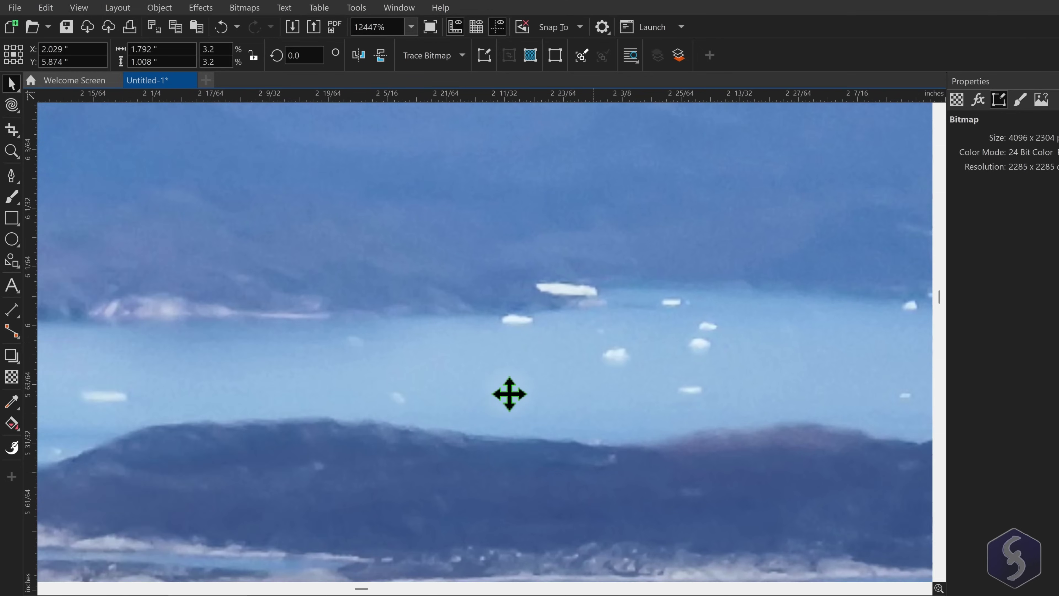
pyautogui.scroll(-5, 515, 388)
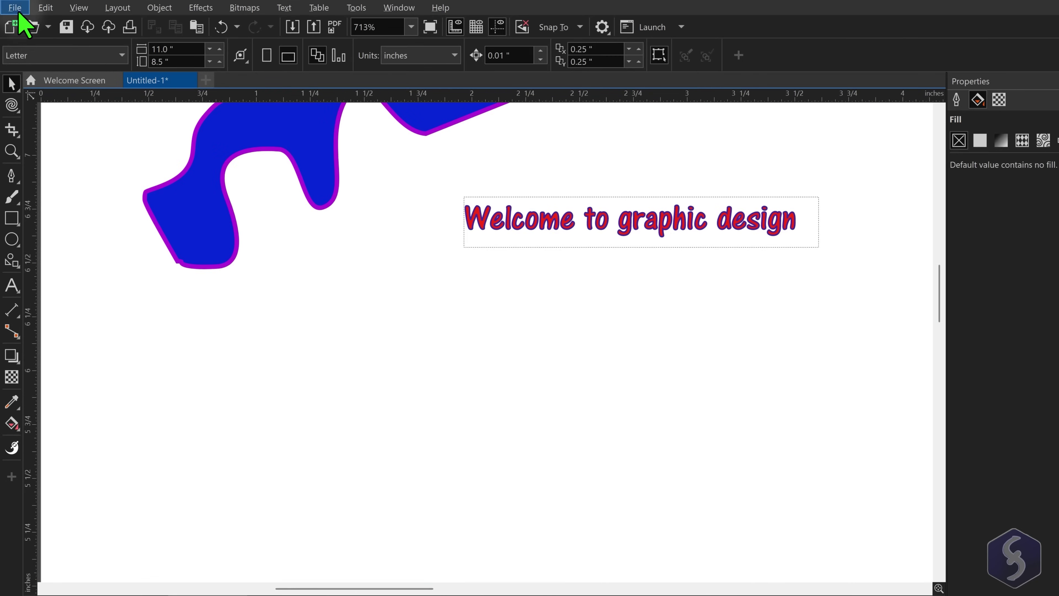
pyautogui.click(16, 8)
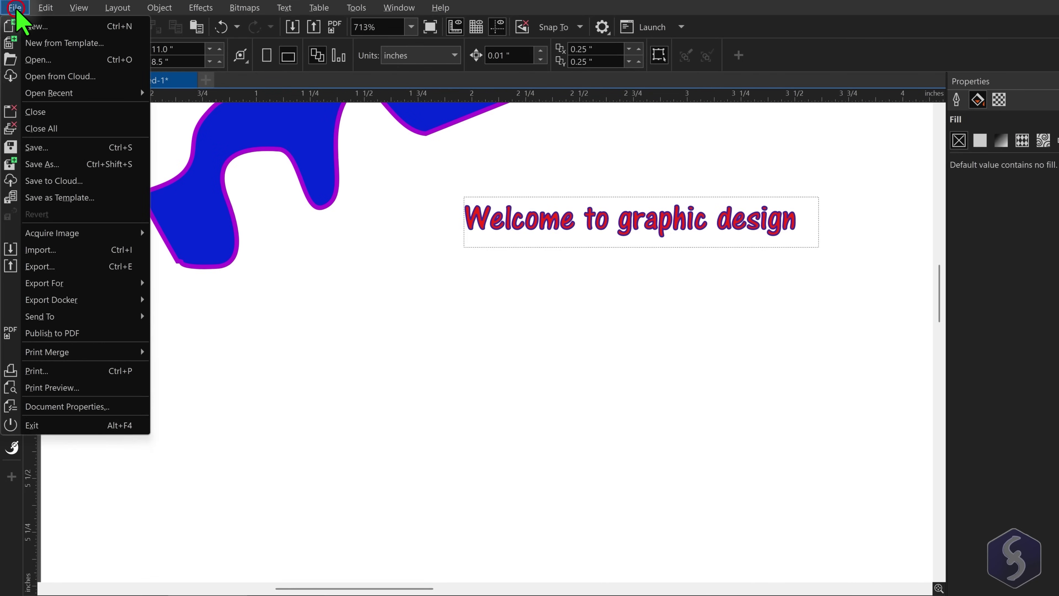
pyautogui.click(52, 250)
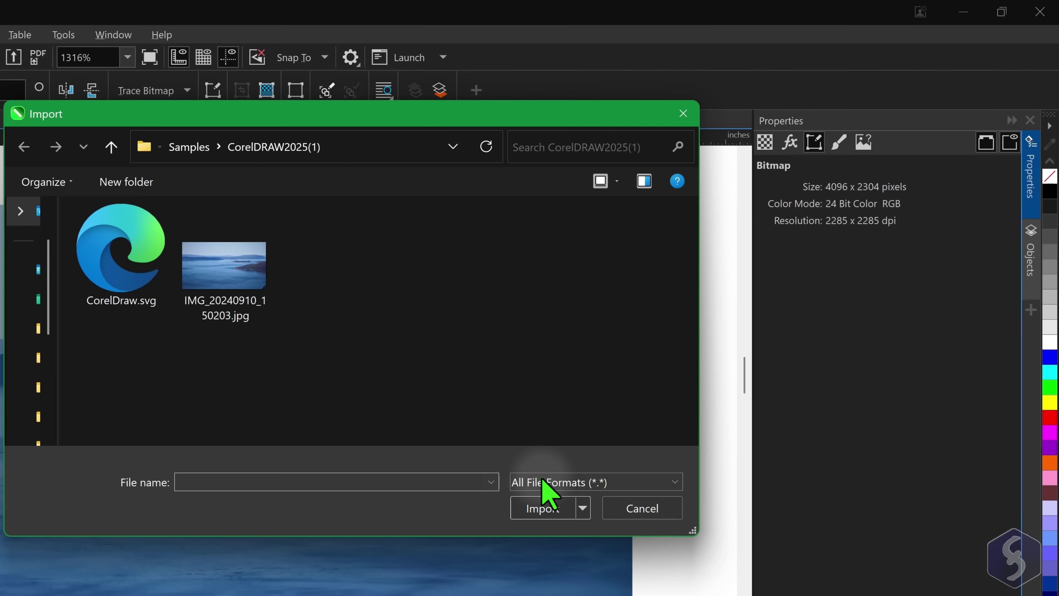
pyautogui.click(799, 390)
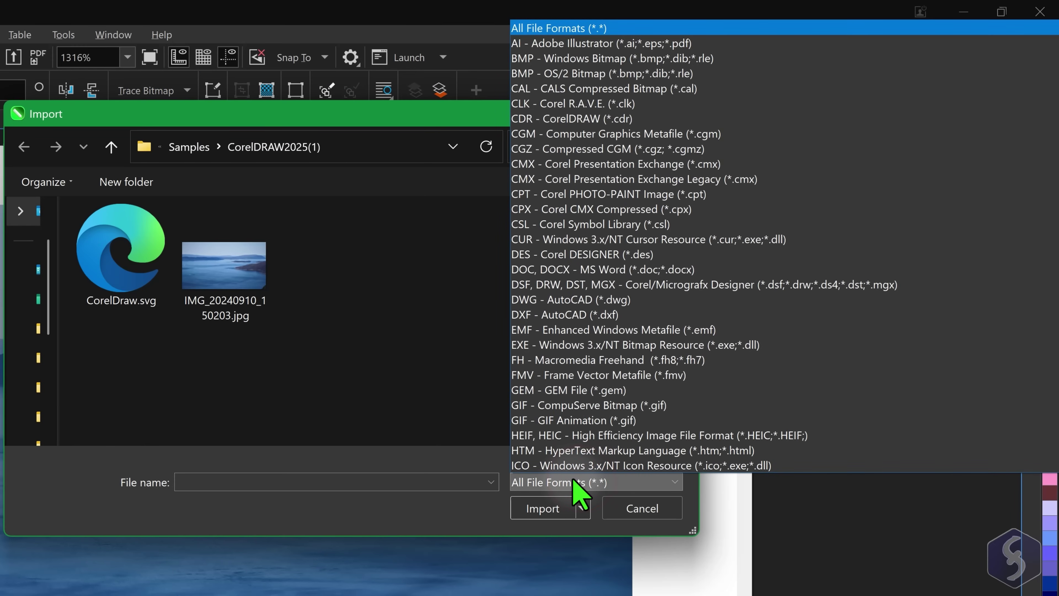
pyautogui.scroll(-5, 613, 288)
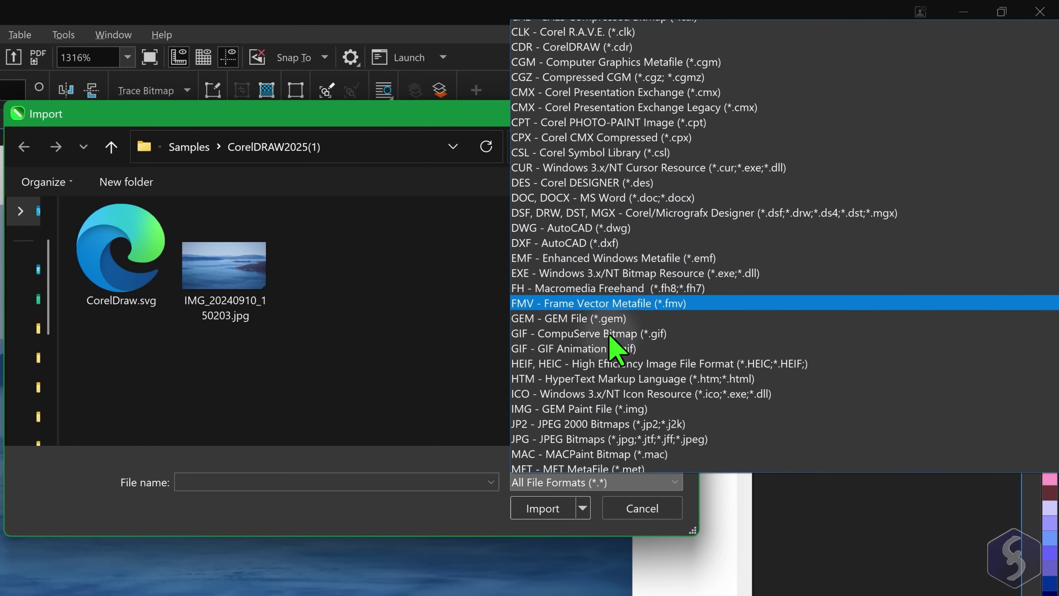
pyautogui.scroll(-4, 593, 418)
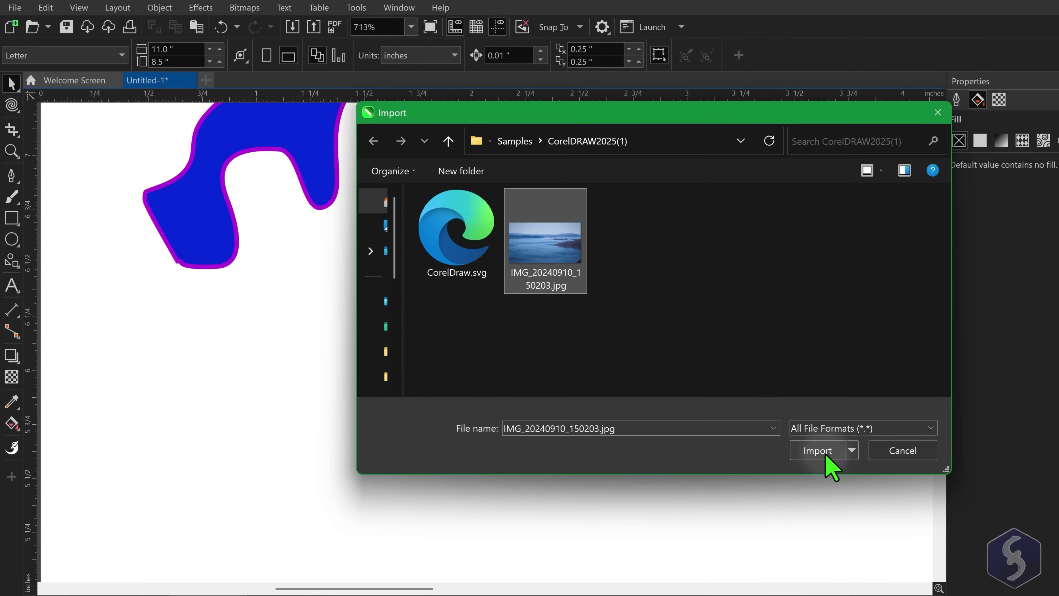
pyautogui.click(807, 447)
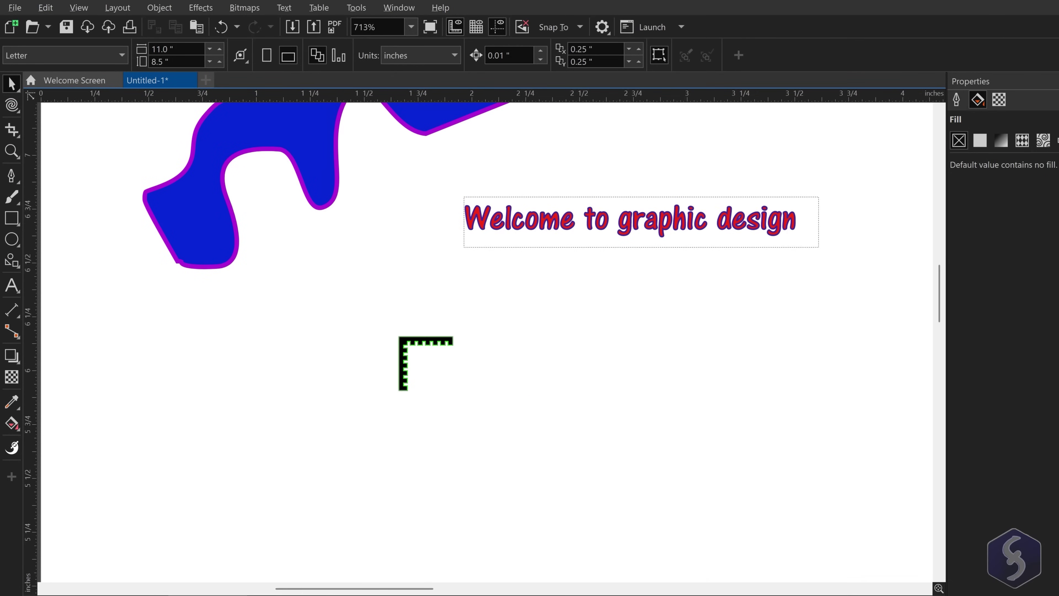
# Step: Place the landscape photo below the heading, zoom in and nudge it, keeping full size
pyautogui.moveTo(285, 290); pyautogui.dragTo(685, 492)
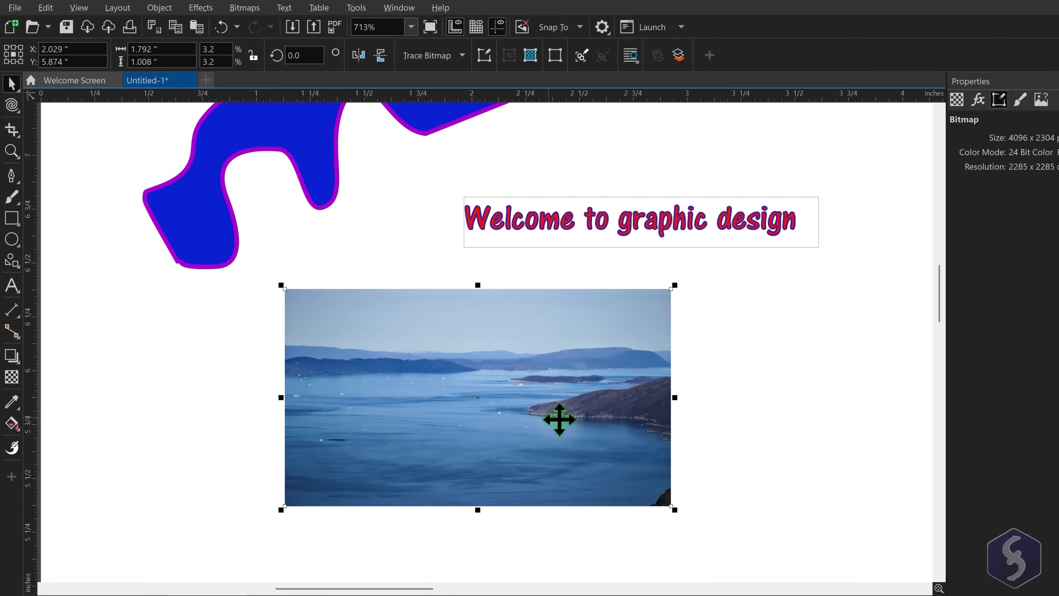
pyautogui.hotkey('shift', 'F2')
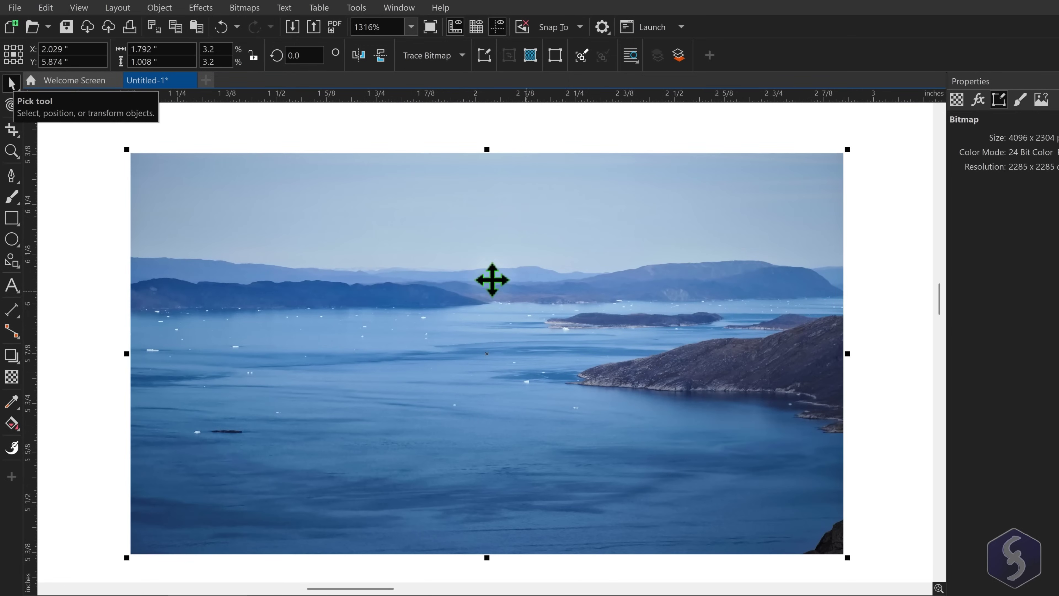
pyautogui.moveTo(492, 280)
pyautogui.mouseDown()
pyautogui.moveTo(467, 291)
pyautogui.moveTo(539, 289)
pyautogui.moveTo(503, 300)
pyautogui.moveTo(486, 275)
pyautogui.mouseUp()
pyautogui.moveTo(850, 146); pyautogui.dragTo(639, 241)
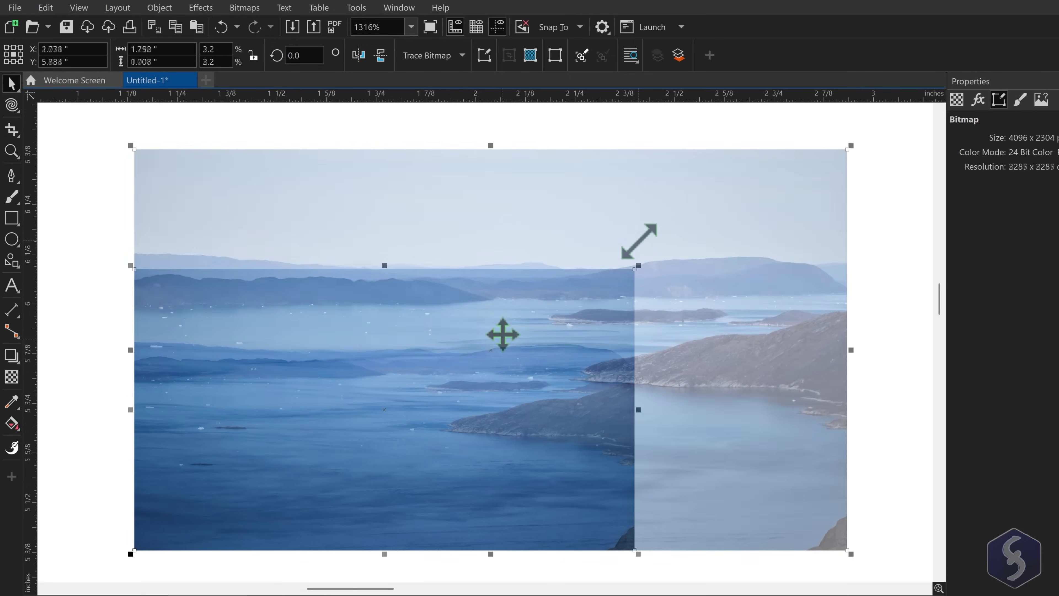
pyautogui.press('Escape')
# Step: Try reshaping the photo's top corners with the Shape tool
pyautogui.click(14, 103)
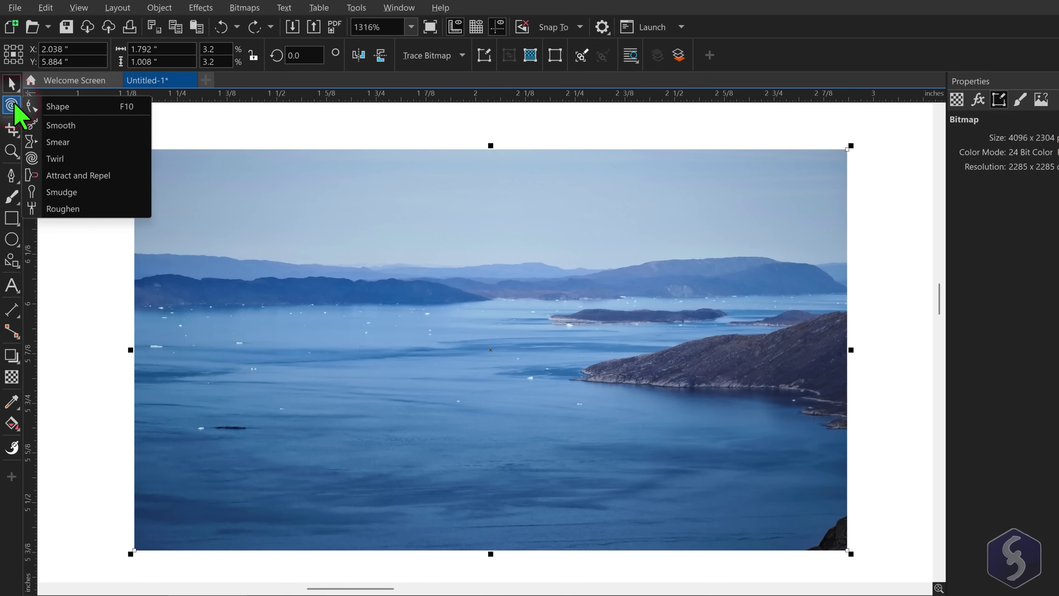
pyautogui.click(69, 104)
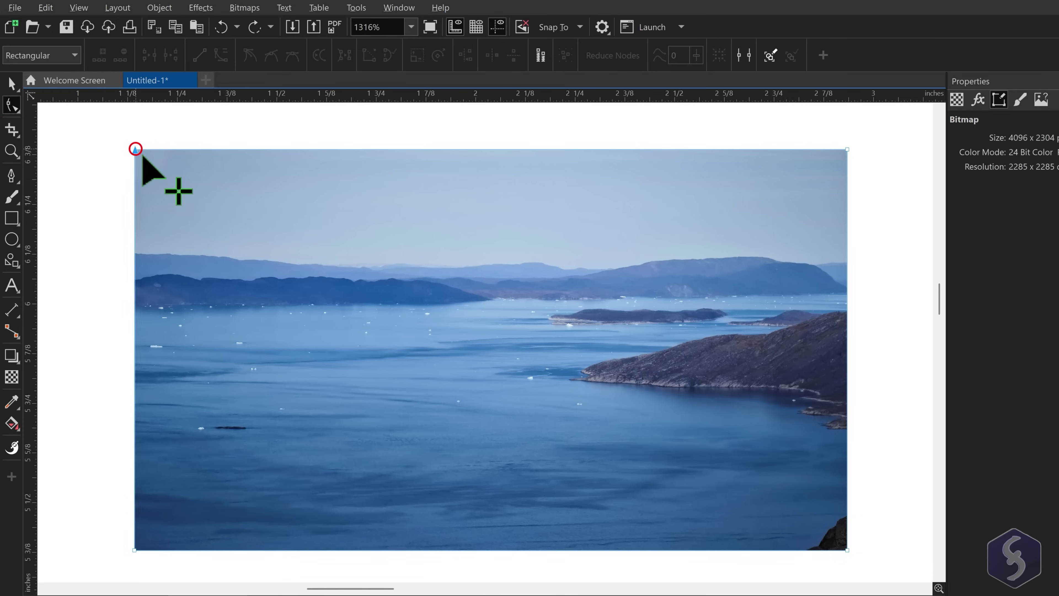
pyautogui.moveTo(136, 148); pyautogui.dragTo(297, 245)
pyautogui.moveTo(849, 150); pyautogui.dragTo(591, 148)
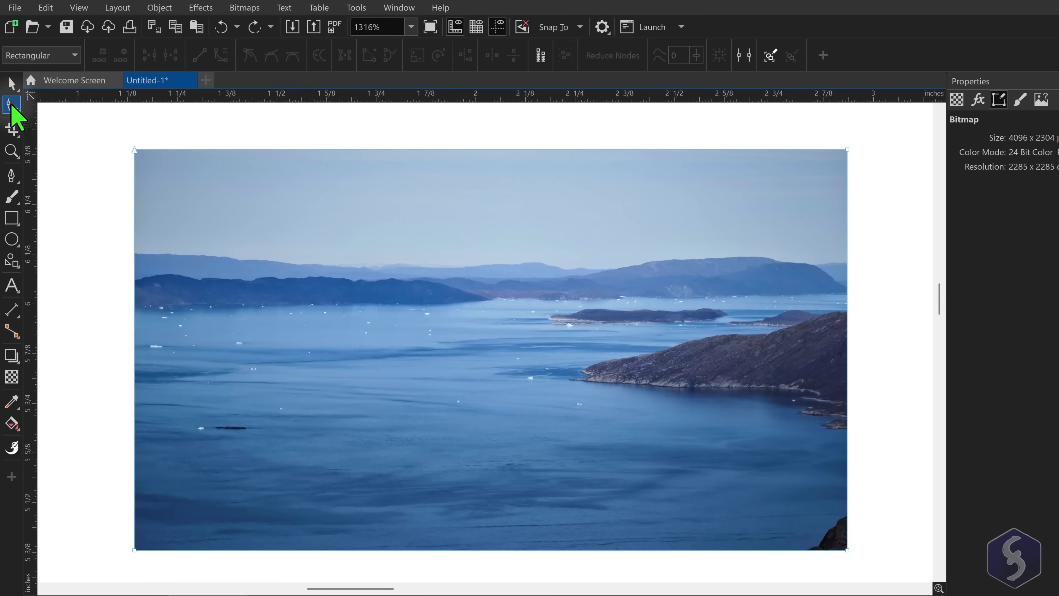
# Step: Smear notches into the photo's top edges, then undo the smears
pyautogui.click(12, 107)
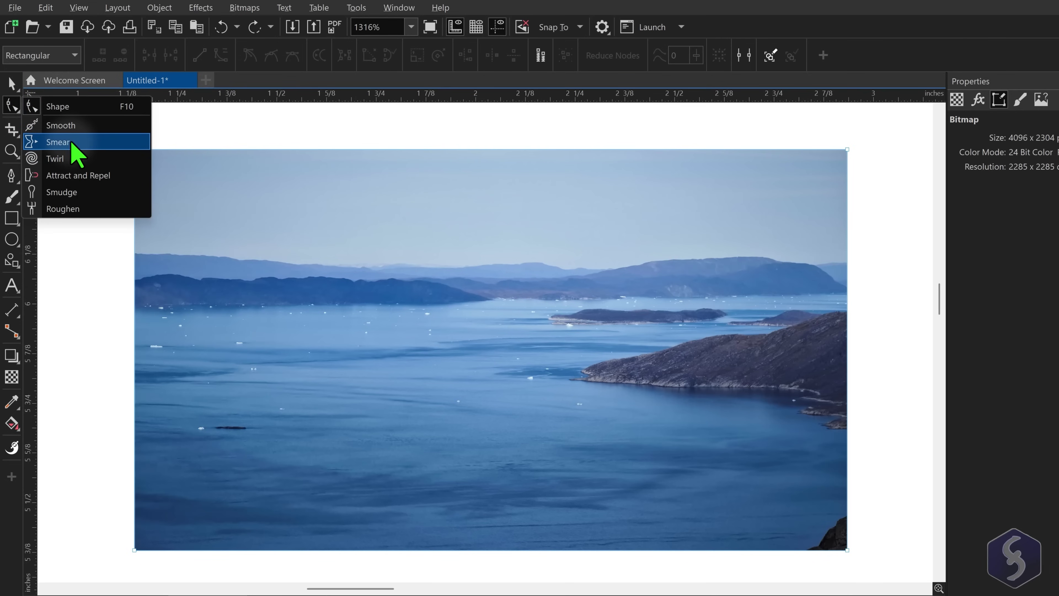
pyautogui.click(58, 142)
pyautogui.moveTo(202, 206); pyautogui.dragTo(203, 206)
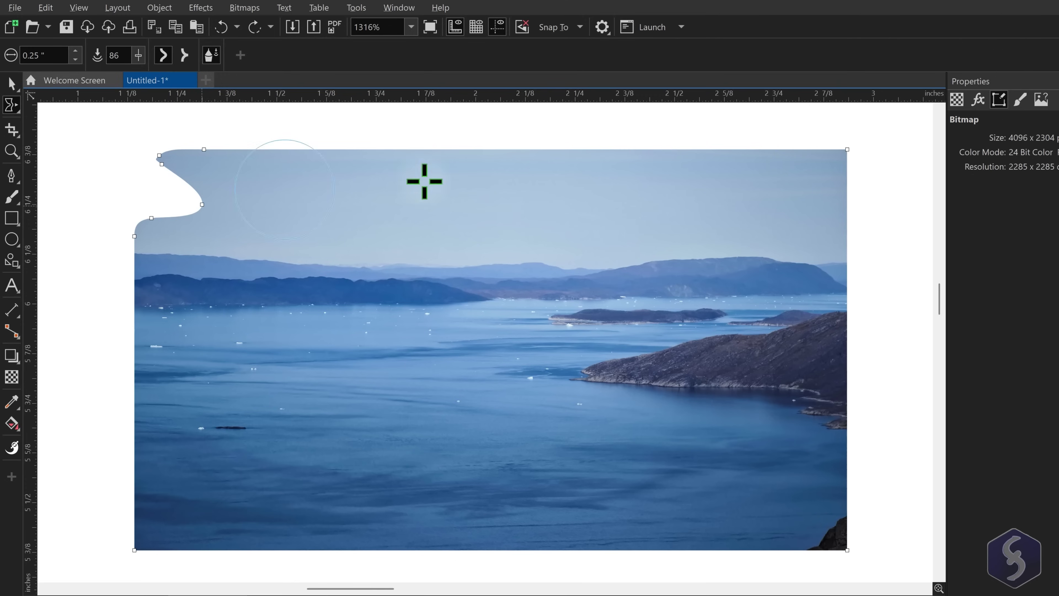
pyautogui.moveTo(870, 157); pyautogui.dragTo(776, 197)
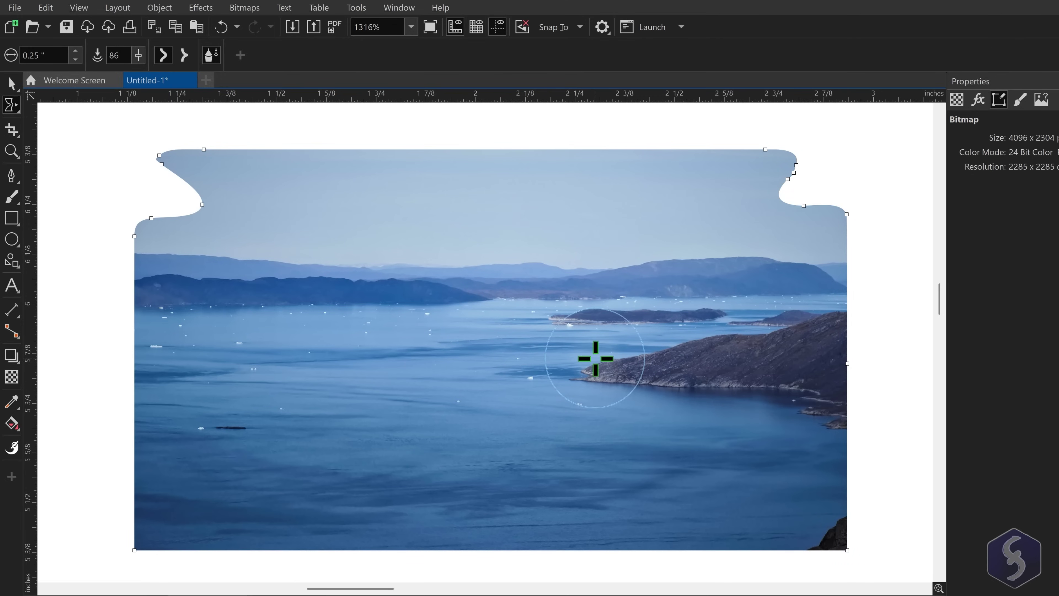
pyautogui.hotkey('ctrl', 'z')
pyautogui.hotkey('ctrl', 'z')
pyautogui.press('space')
# Step: Quick Trace the photo and move the traced copy down and right
pyautogui.click(448, 54)
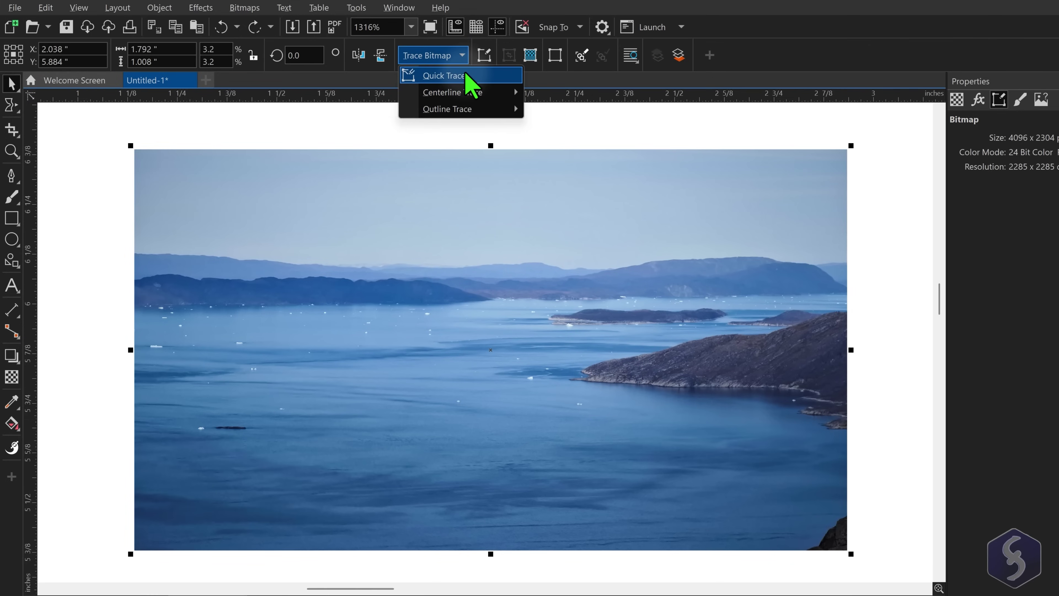
pyautogui.click(473, 75)
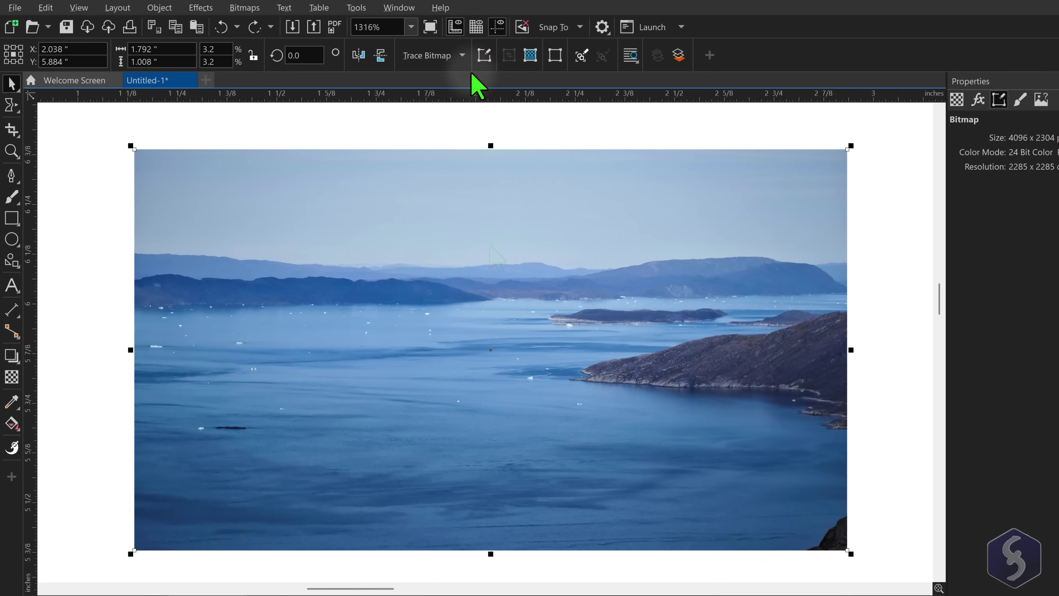
pyautogui.scroll(-2, 424, 219)
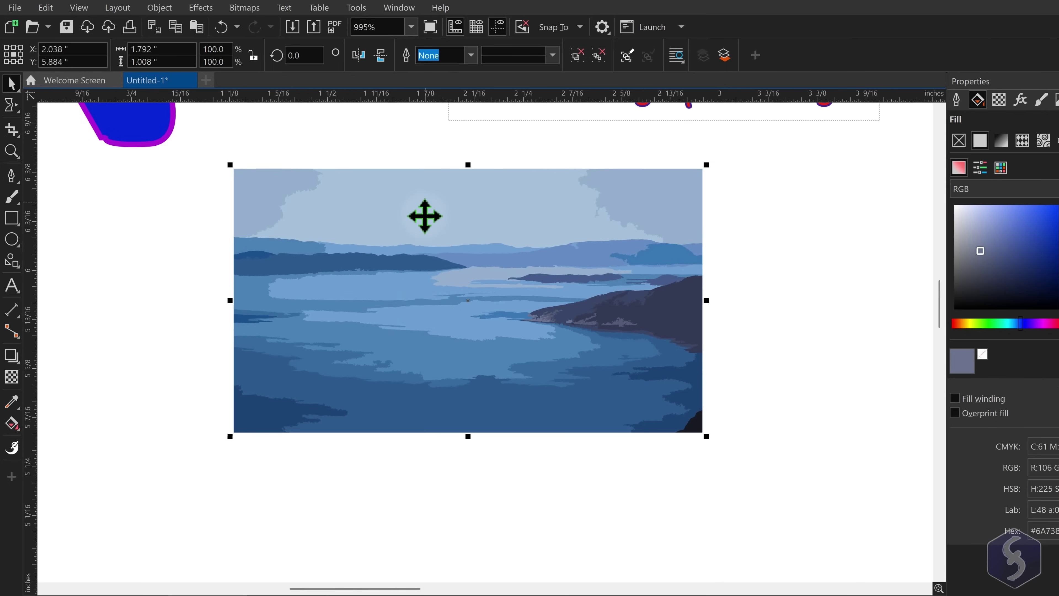
pyautogui.moveTo(455, 330)
pyautogui.mouseDown()
pyautogui.moveTo(579, 444)
pyautogui.moveTo(597, 439)
pyautogui.mouseUp()
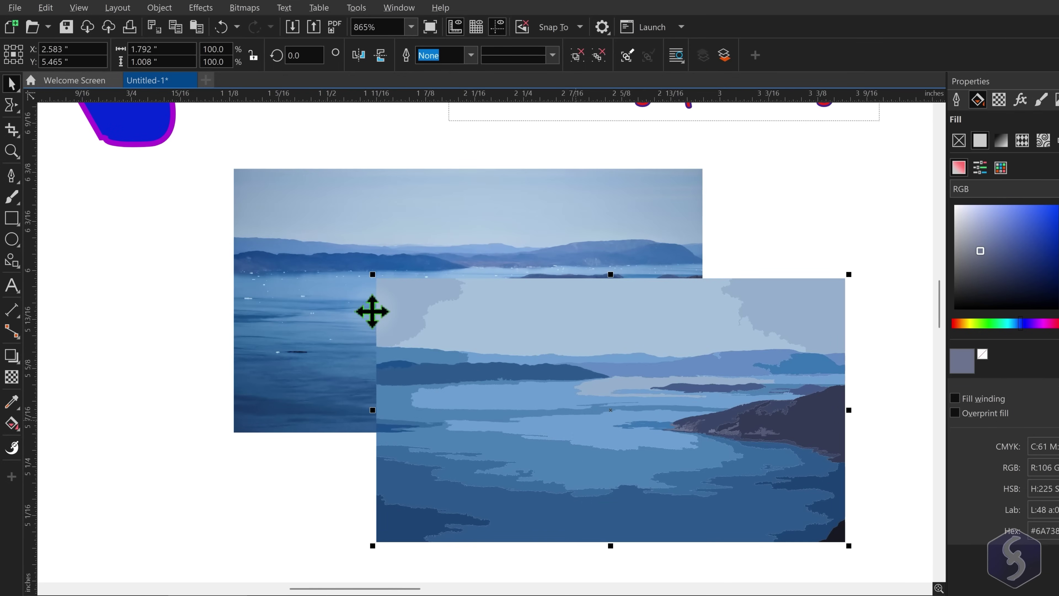
# Step: Smear the traced water shapes to the right
pyautogui.click(14, 105)
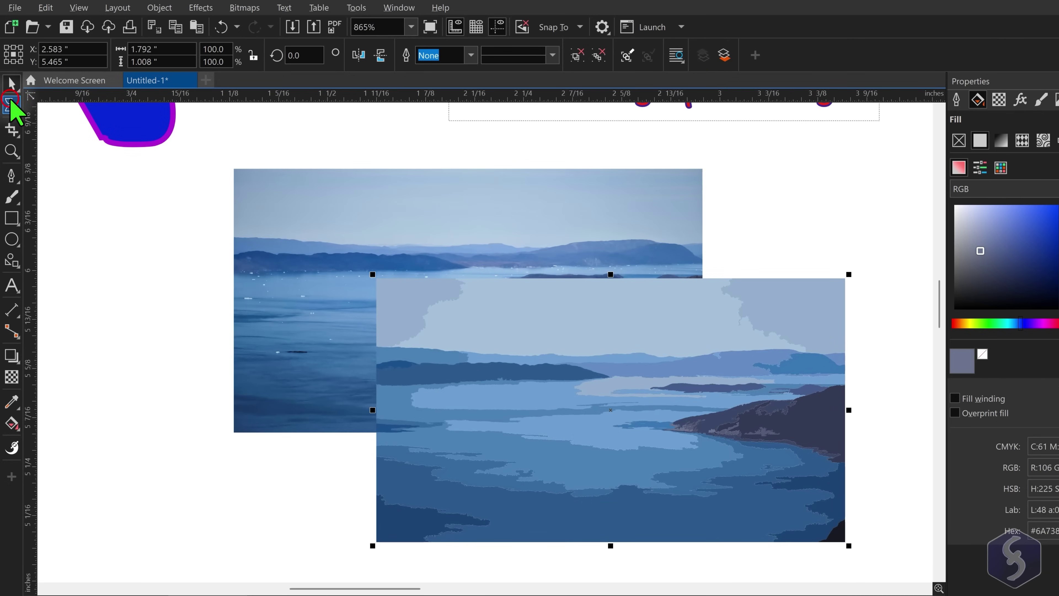
pyautogui.scroll(2, 645, 439)
pyautogui.moveTo(626, 374)
pyautogui.mouseDown()
pyautogui.moveTo(721, 407)
pyautogui.moveTo(746, 402)
pyautogui.mouseUp()
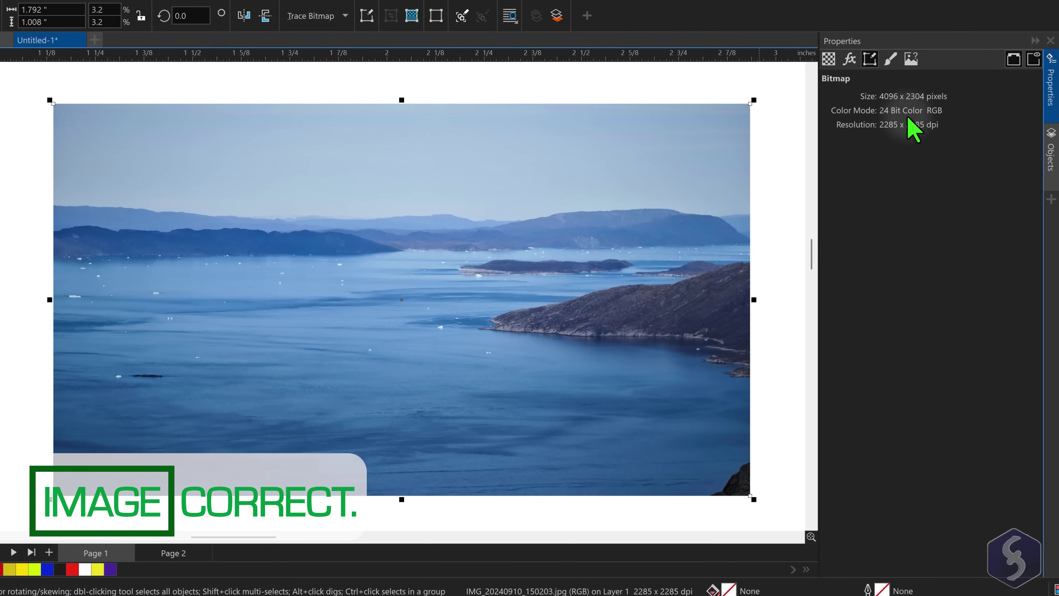
# Step: Give the fjord photo a fountain transparency in place of a brief 50% uniform one
pyautogui.click(829, 59)
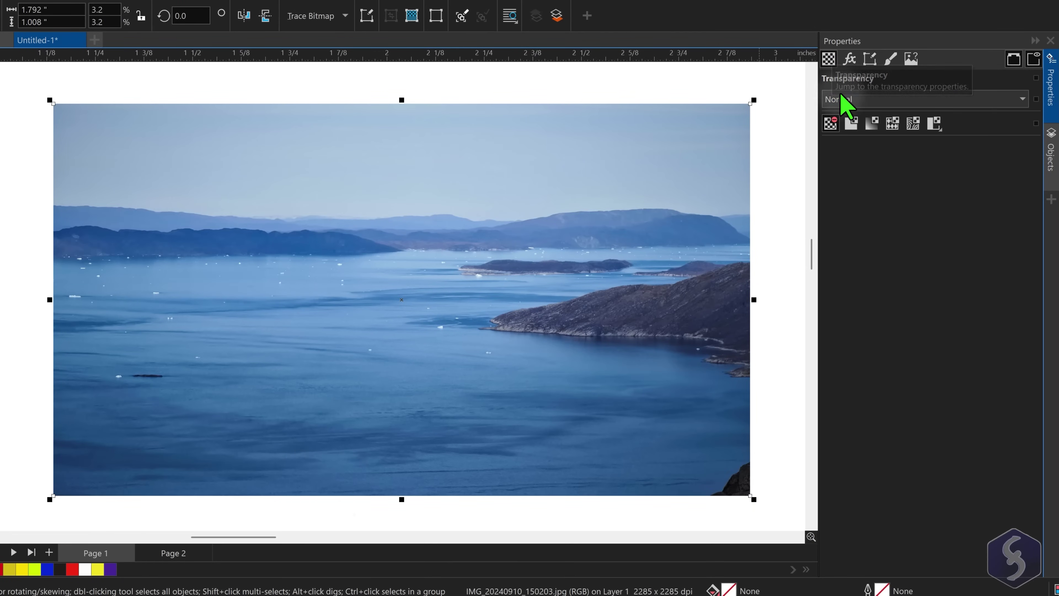
pyautogui.click(852, 126)
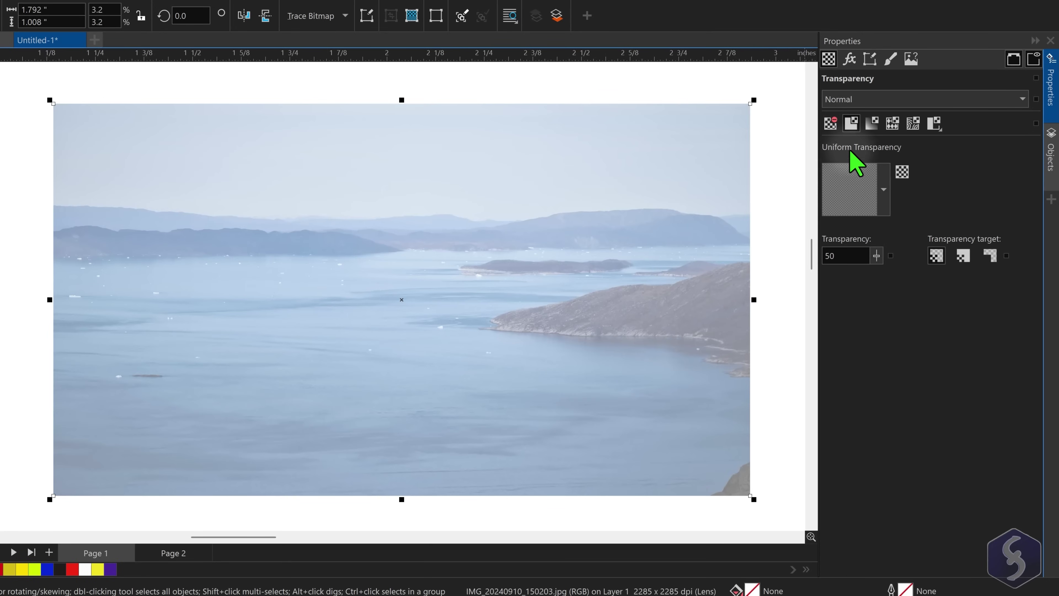
pyautogui.click(875, 124)
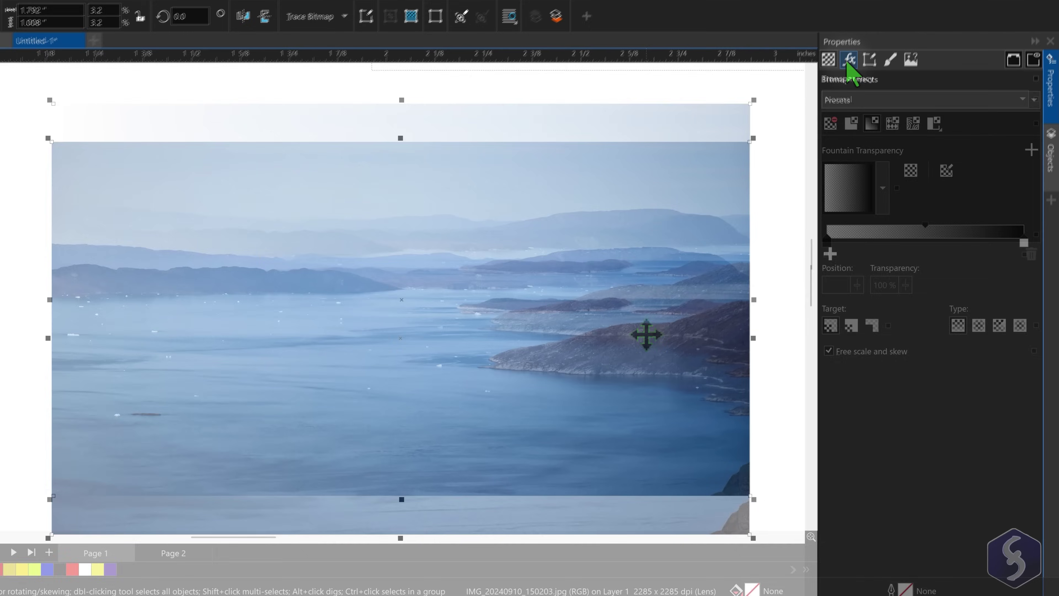
# Step: Add a Hue/Saturation/Lightness bitmap effect to the photo from the Adjust effects
pyautogui.click(850, 59)
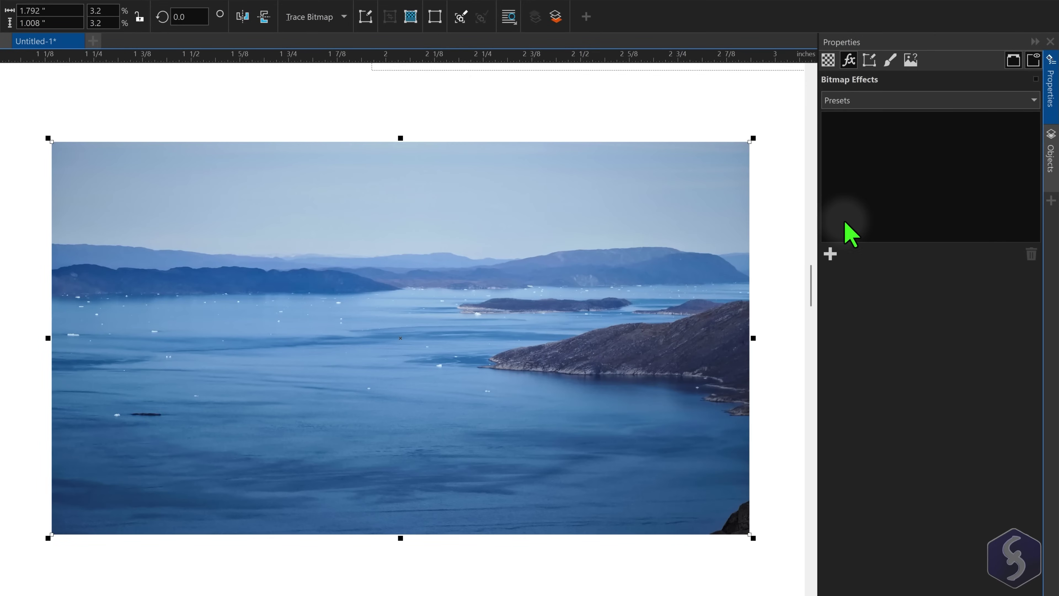
pyautogui.click(830, 252)
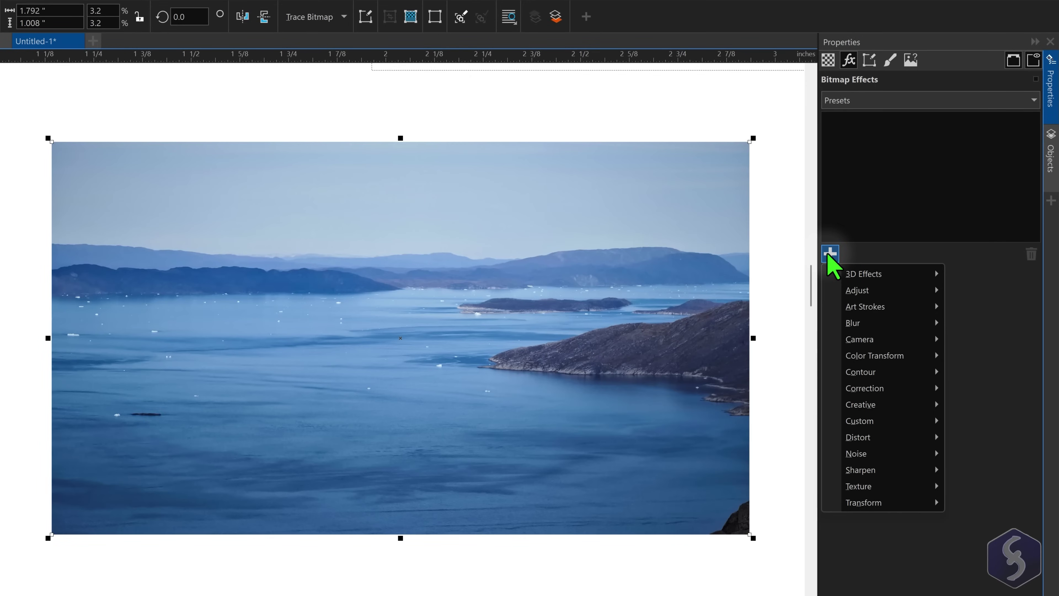
pyautogui.moveTo(858, 324)
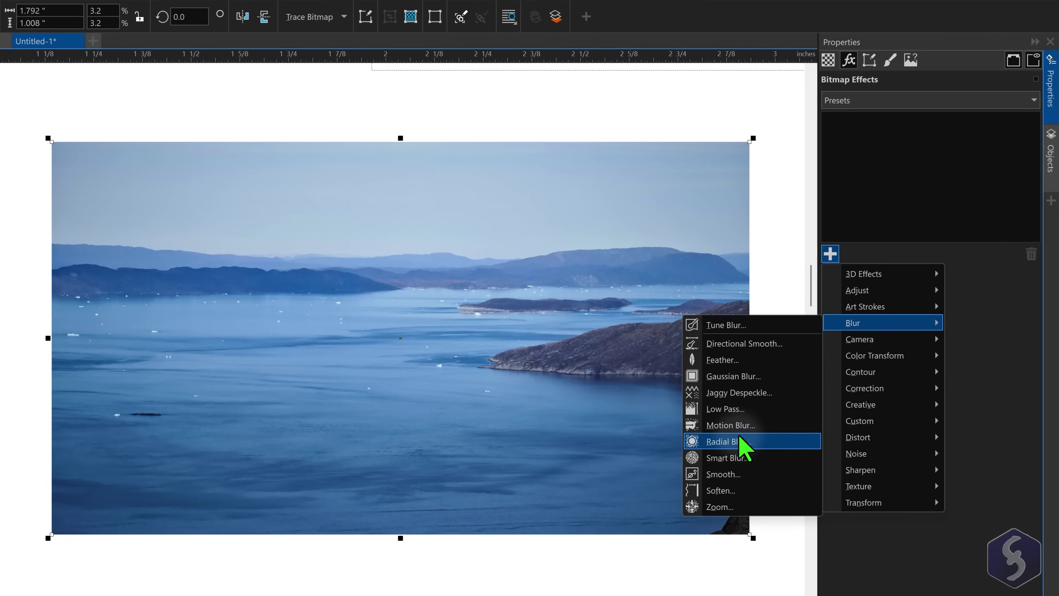
pyautogui.press('Escape')
pyautogui.press('Escape')
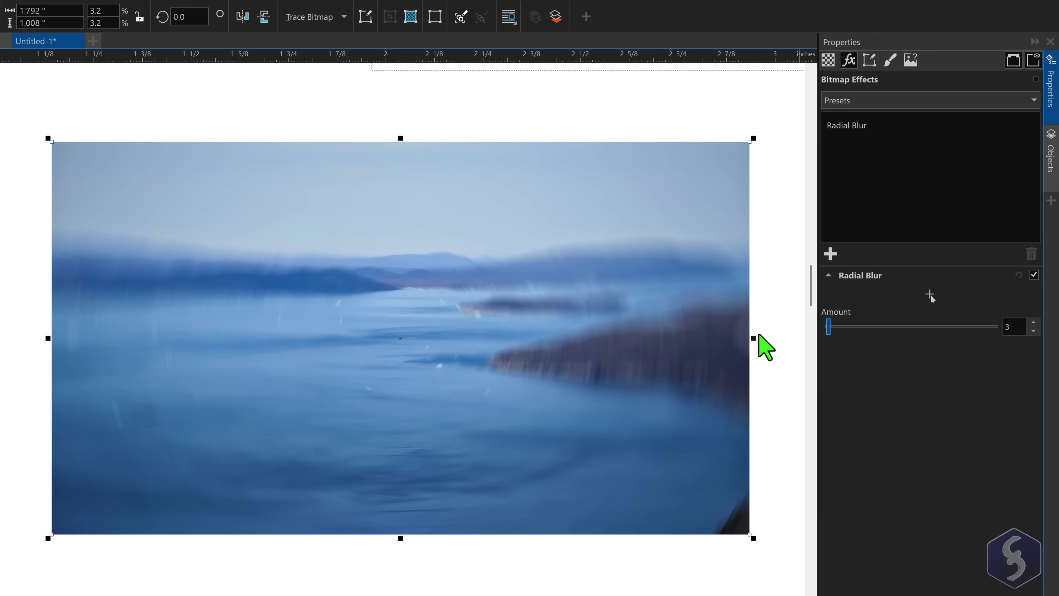
pyautogui.click(830, 254)
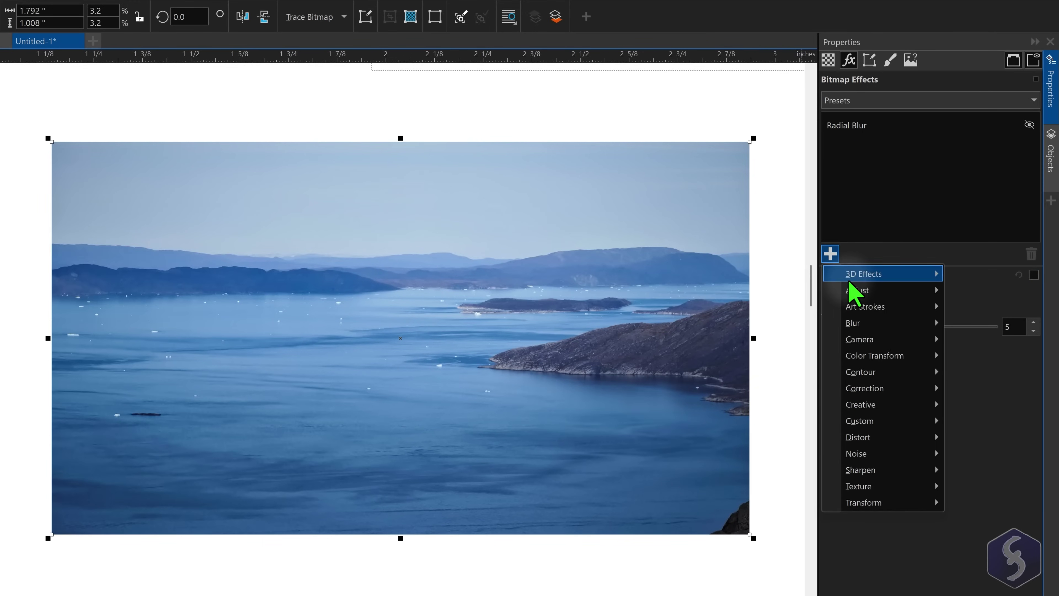
pyautogui.moveTo(853, 291)
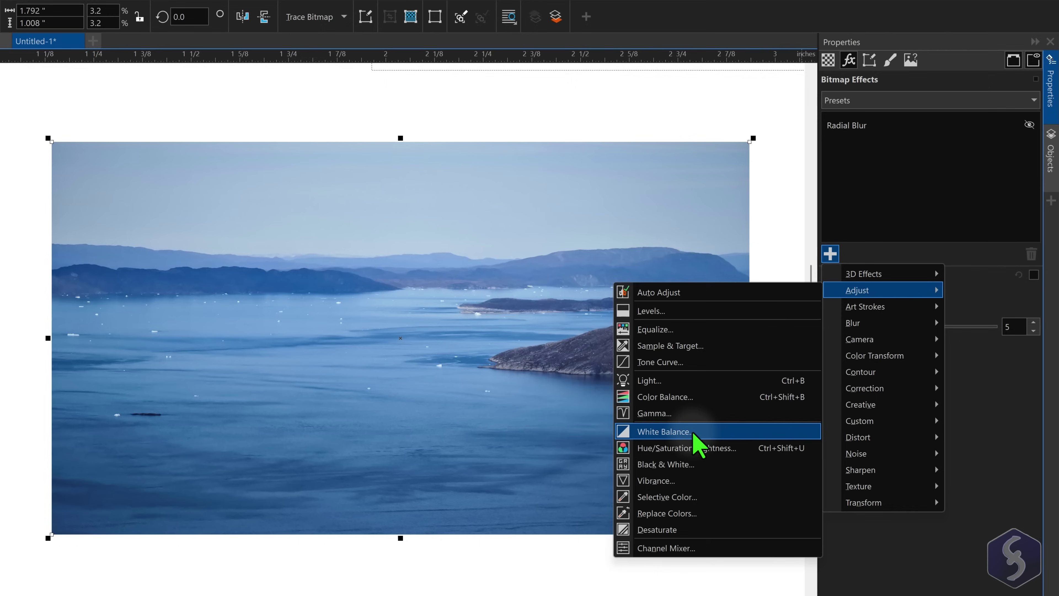
pyautogui.click(705, 448)
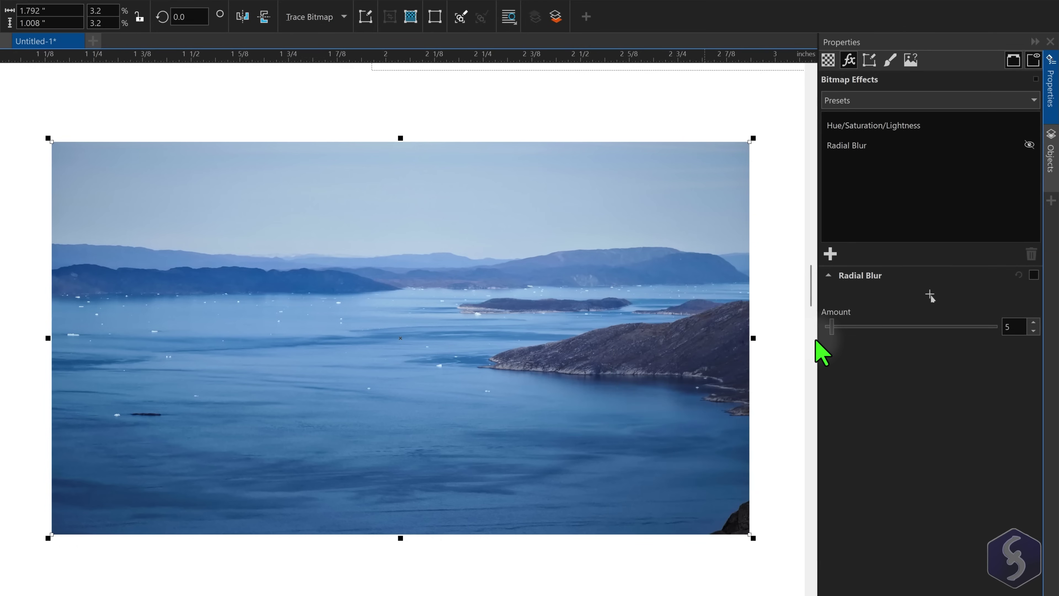
# Step: Set saturation -4 and lightness -2, re-enable Radial Blur, and place Hue/Saturation/Lightness below it
pyautogui.moveTo(912, 342)
pyautogui.mouseDown()
pyautogui.moveTo(1017, 343)
pyautogui.moveTo(912, 343)
pyautogui.mouseUp()
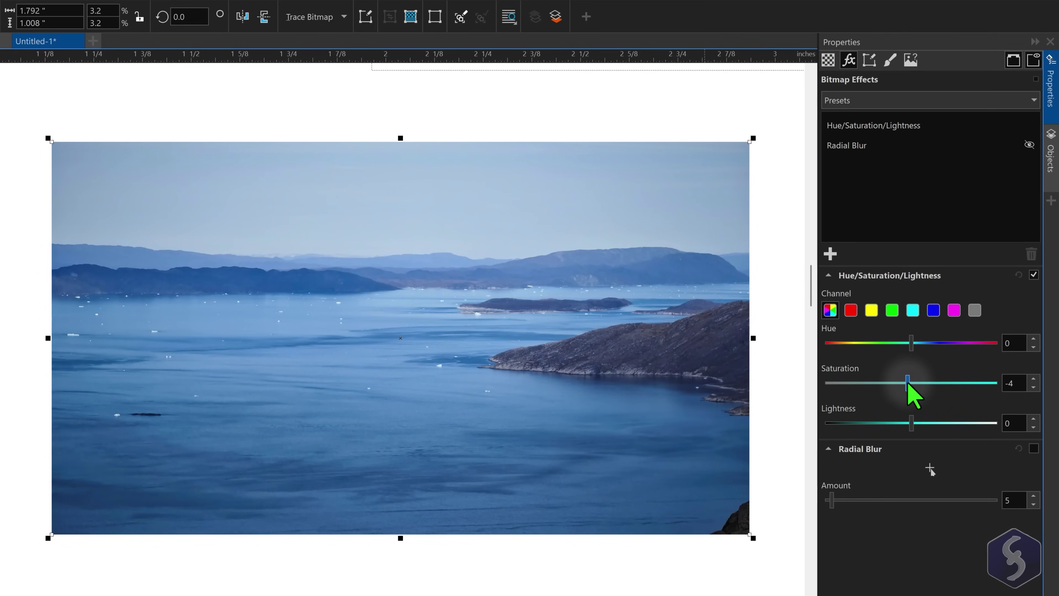
pyautogui.moveTo(931, 423); pyautogui.dragTo(909, 422)
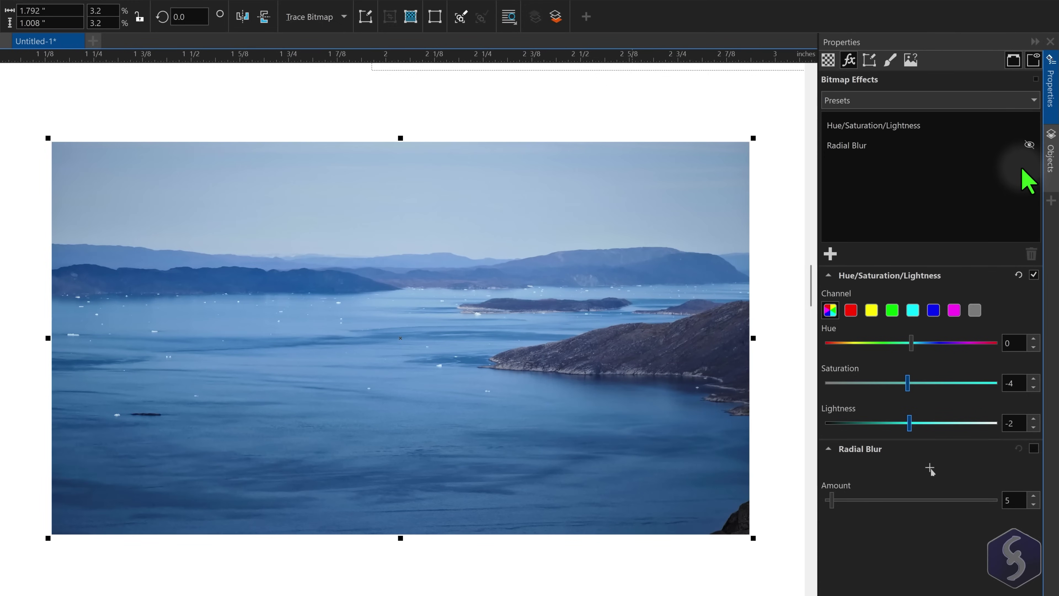
pyautogui.click(1029, 144)
pyautogui.click(903, 124)
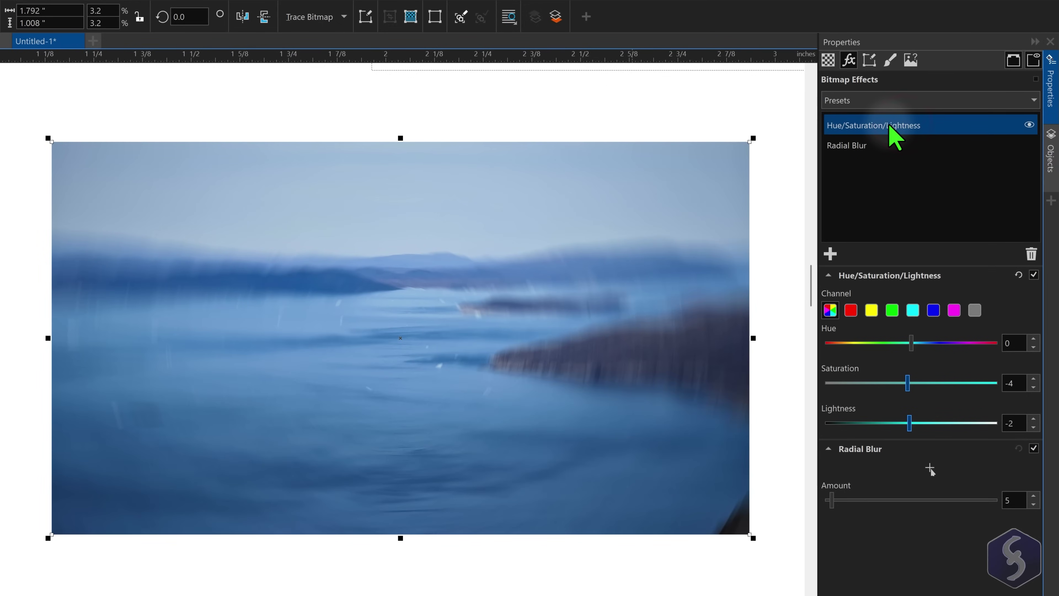
pyautogui.moveTo(888, 128); pyautogui.dragTo(834, 162)
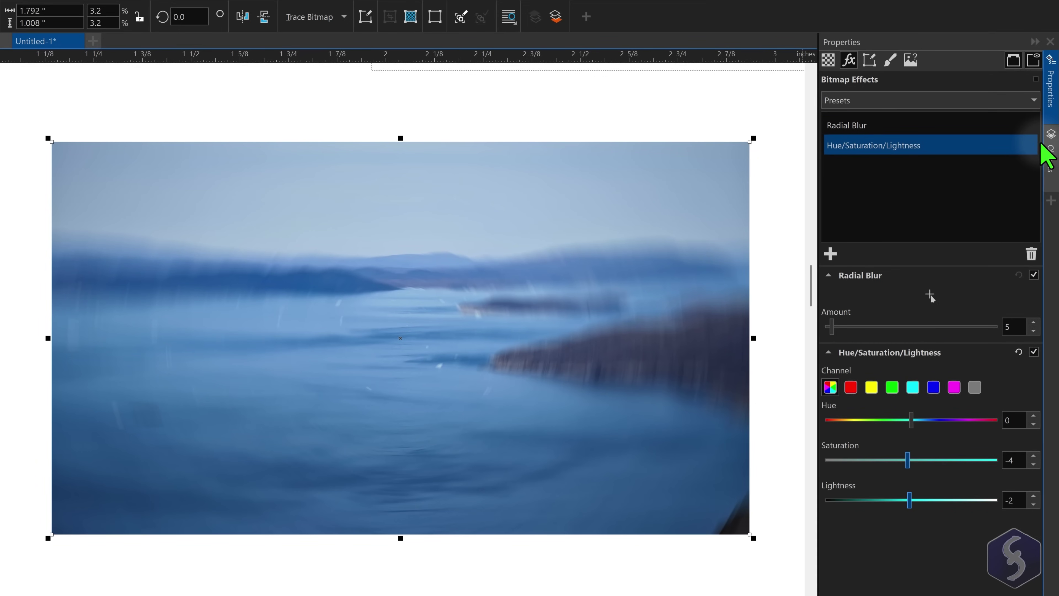
pyautogui.click(1029, 125)
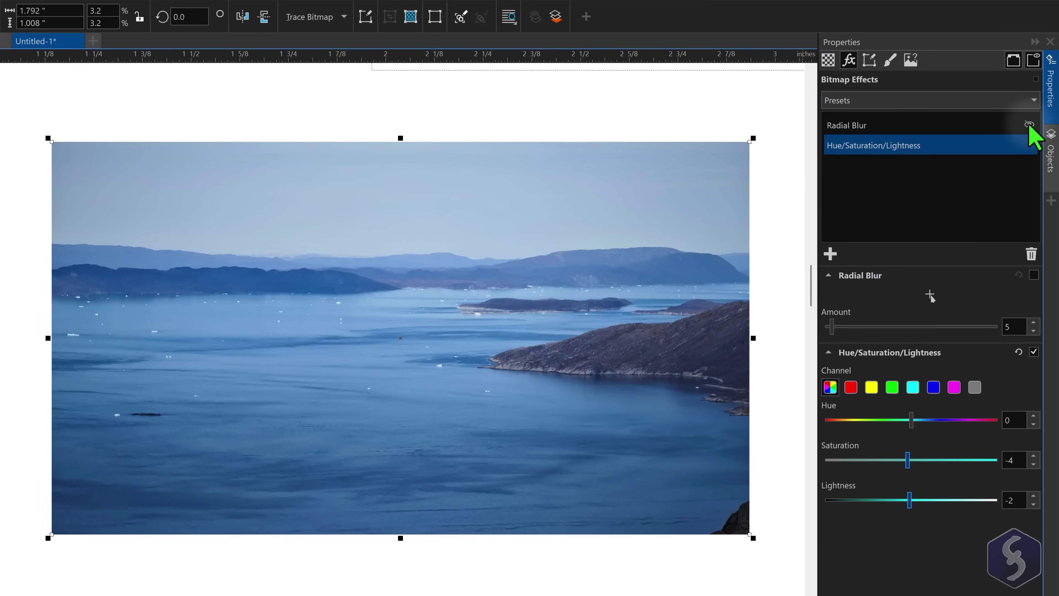
pyautogui.click(1029, 125)
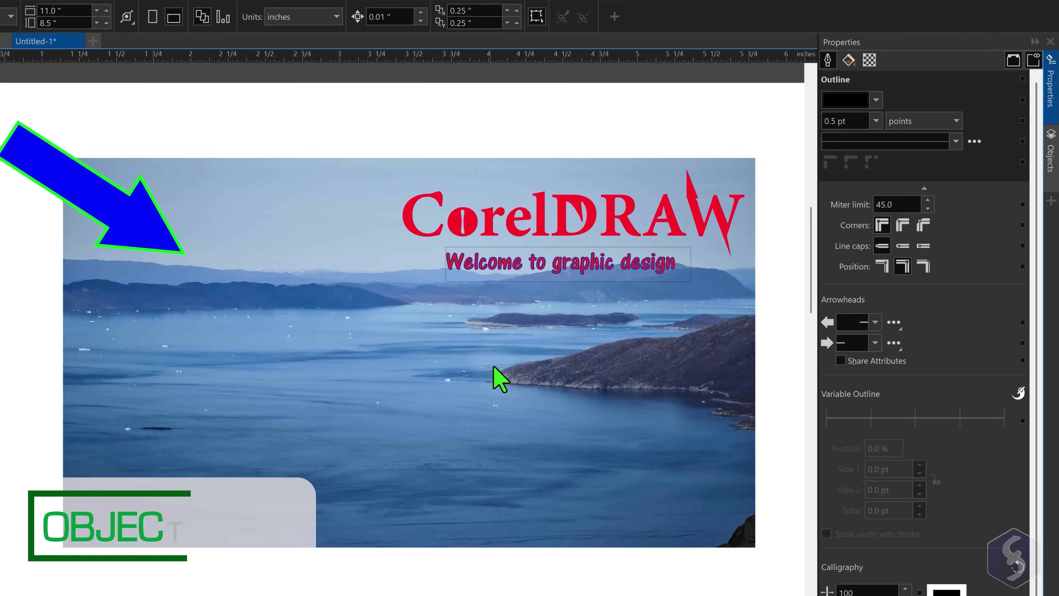
# Step: Browse the pages, layers and objects in the Objects docker and toggle Layer 1's visibility
pyautogui.click(1053, 159)
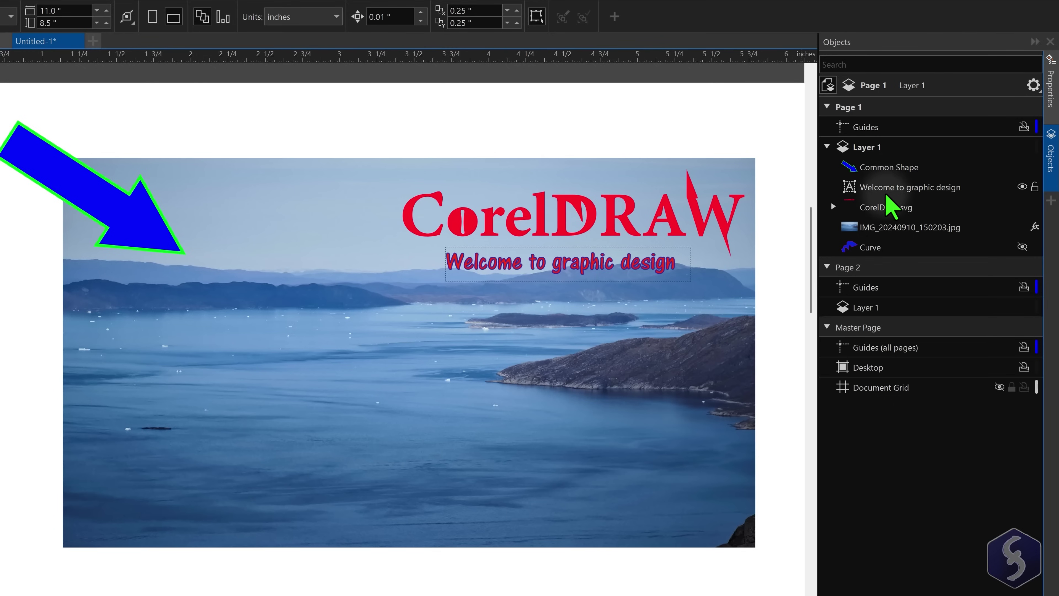
pyautogui.click(834, 206)
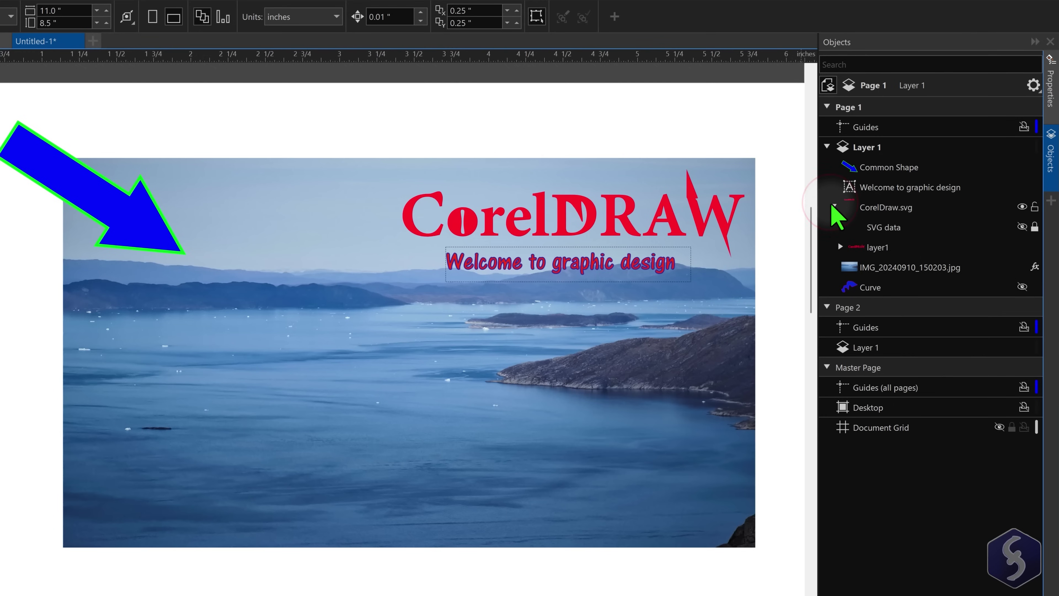
pyautogui.click(833, 206)
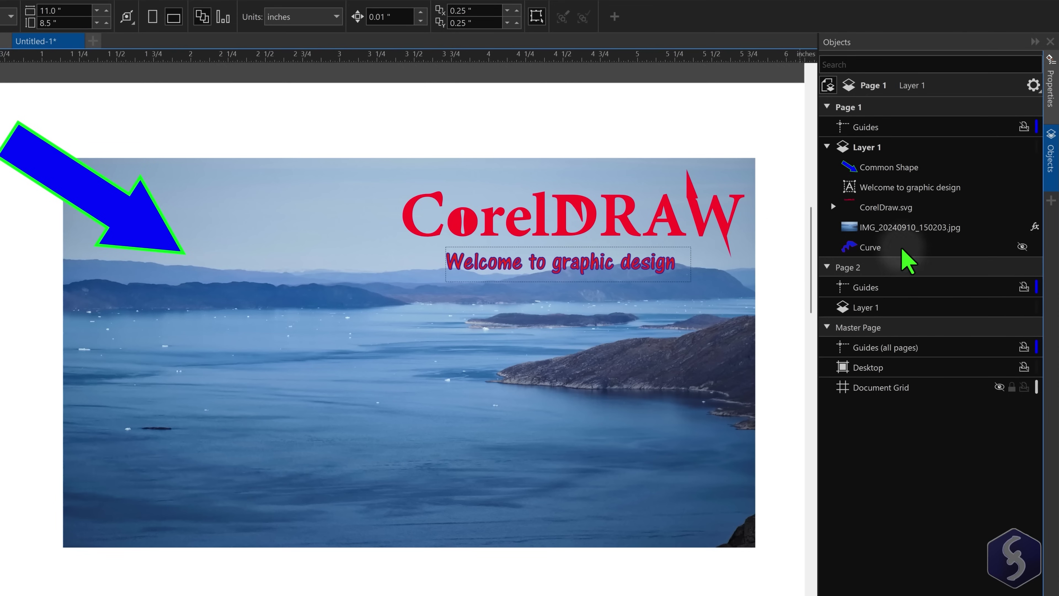
pyautogui.click(901, 167)
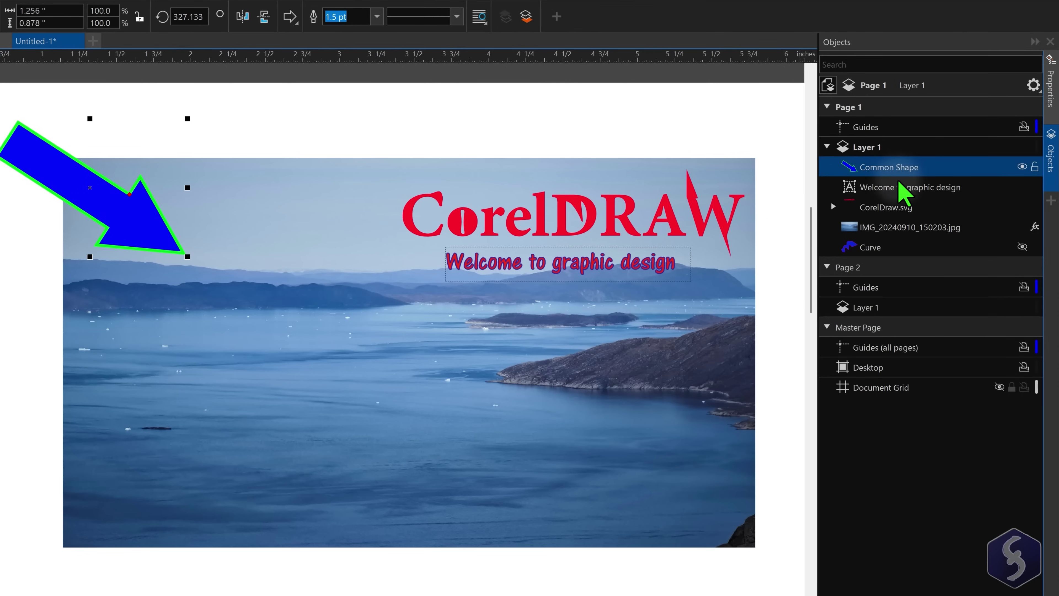
pyautogui.click(897, 188)
pyautogui.click(892, 227)
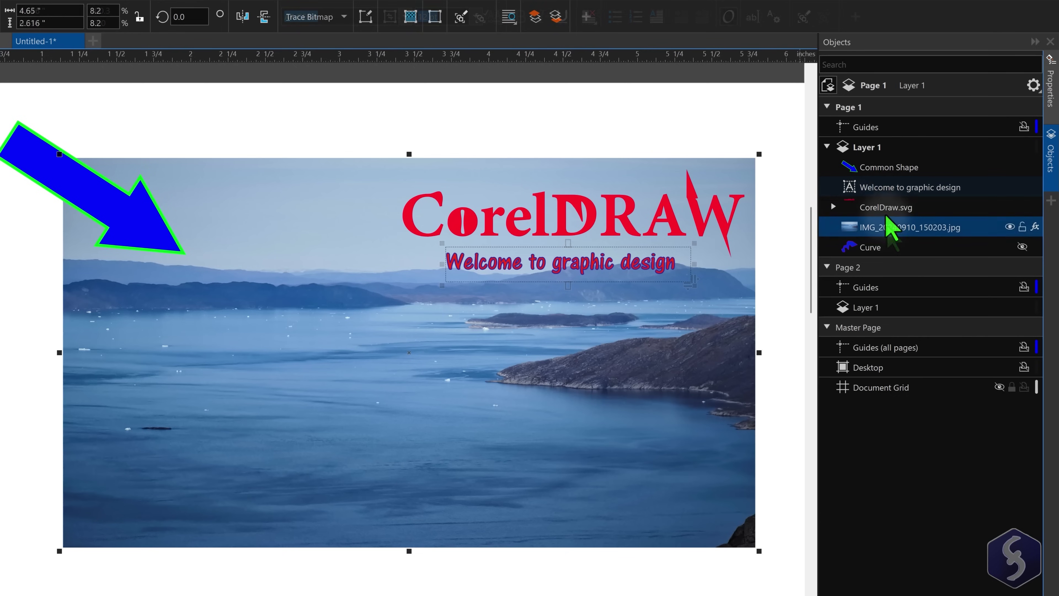
pyautogui.click(876, 151)
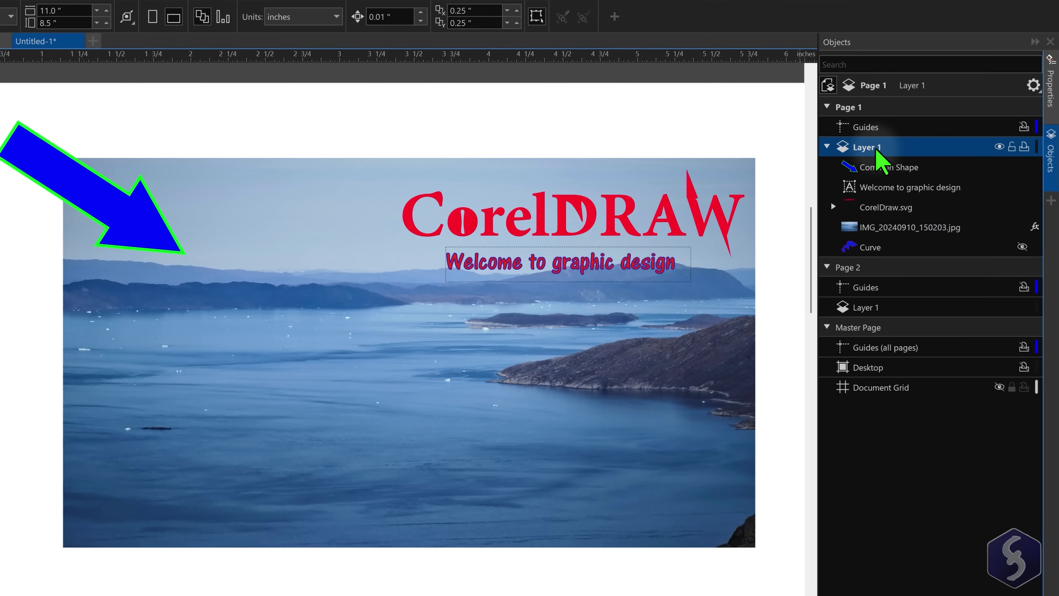
pyautogui.click(999, 147)
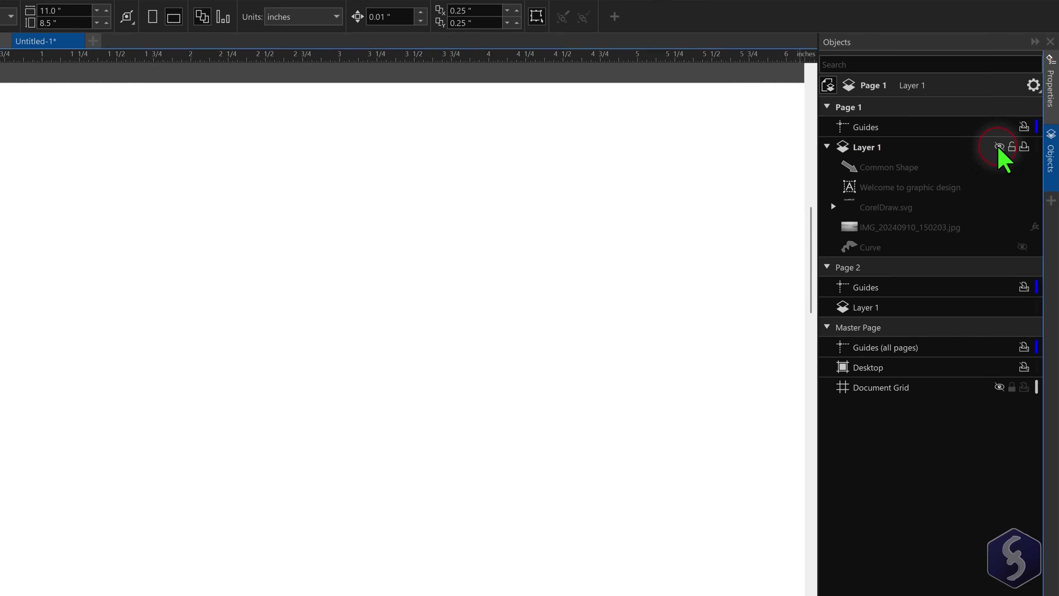
pyautogui.click(999, 147)
# Step: Nudge the welcome heading on the photo and toggle the photo's bitmap effects off and on
pyautogui.click(910, 187)
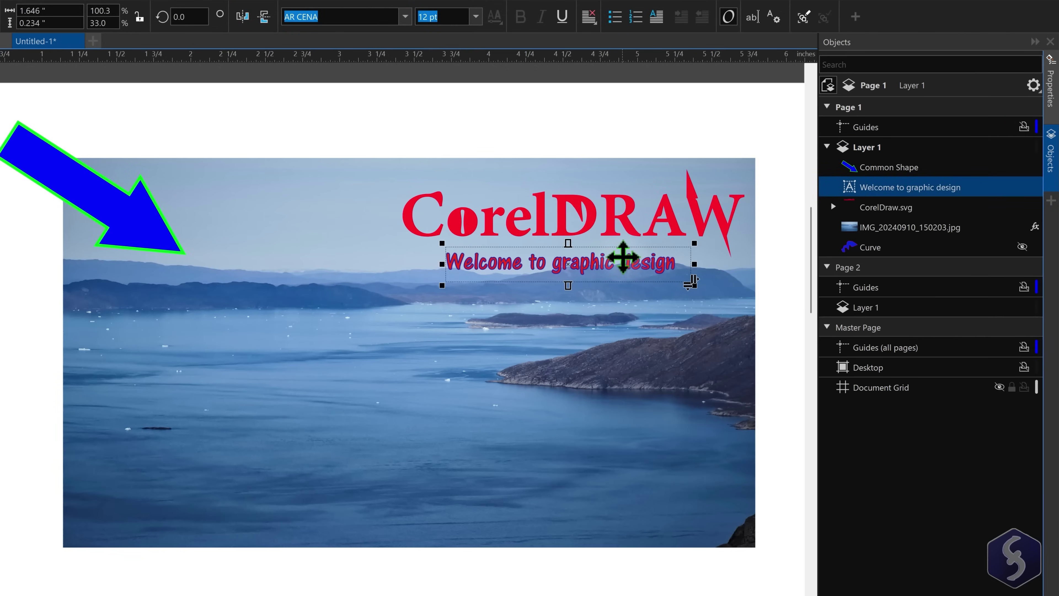
pyautogui.moveTo(622, 253); pyautogui.dragTo(591, 288)
pyautogui.moveTo(1021, 185)
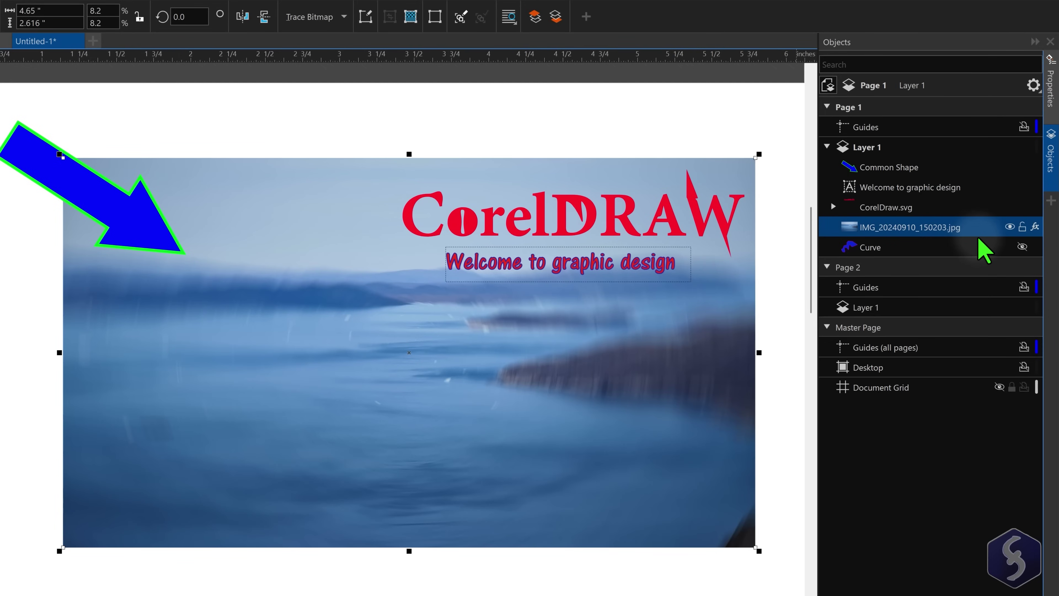
pyautogui.click(1036, 227)
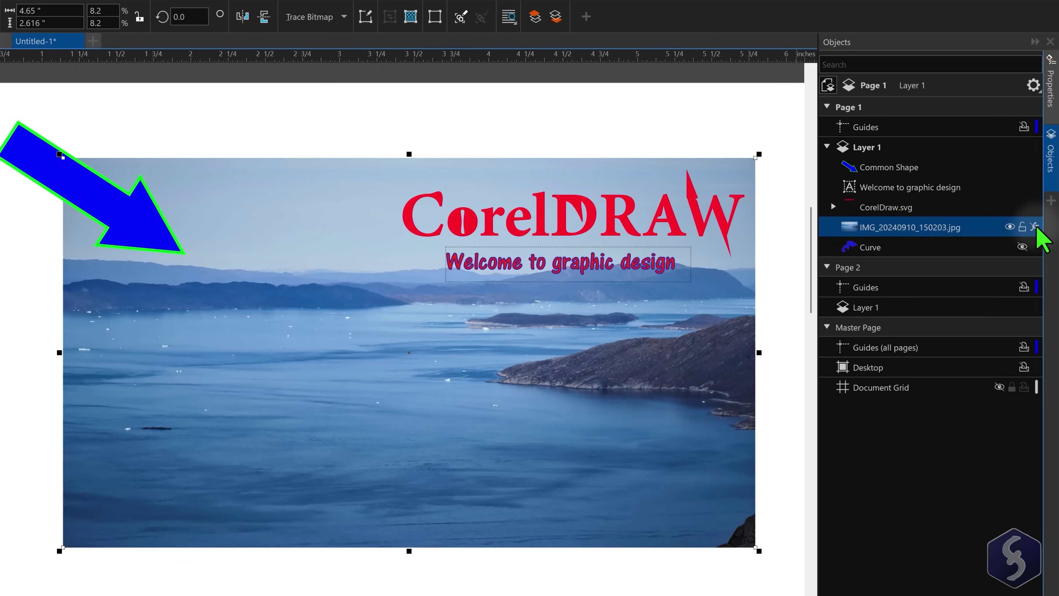
pyautogui.click(1035, 226)
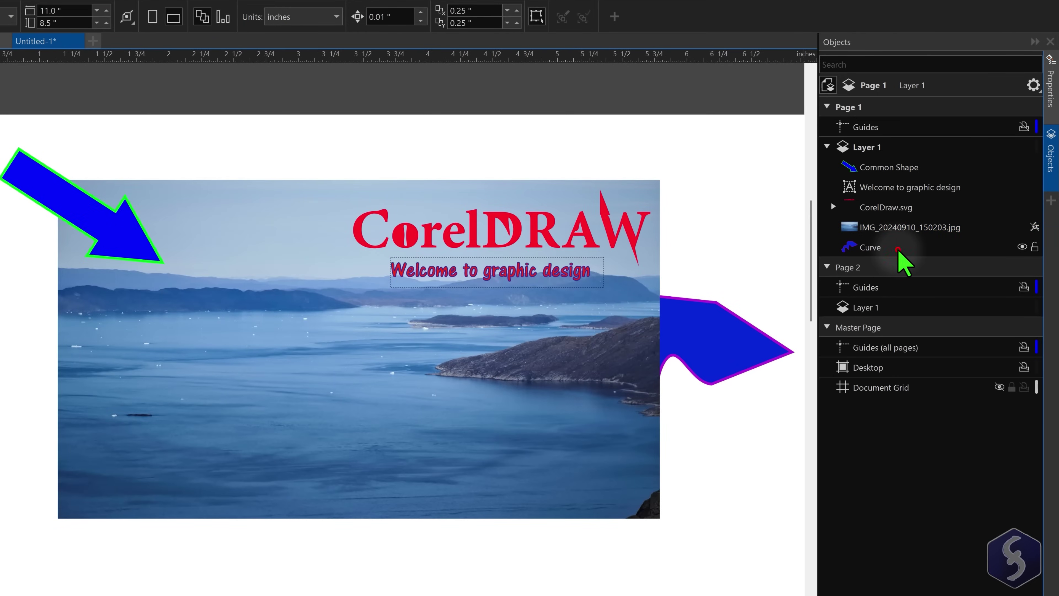
# Step: Create Layer 2 on Page 1 and move the blue Curve shape onto it
pyautogui.click(898, 250)
pyautogui.moveTo(897, 251)
pyautogui.mouseDown()
pyautogui.moveTo(892, 211)
pyautogui.moveTo(890, 226)
pyautogui.moveTo(829, 262)
pyautogui.mouseUp()
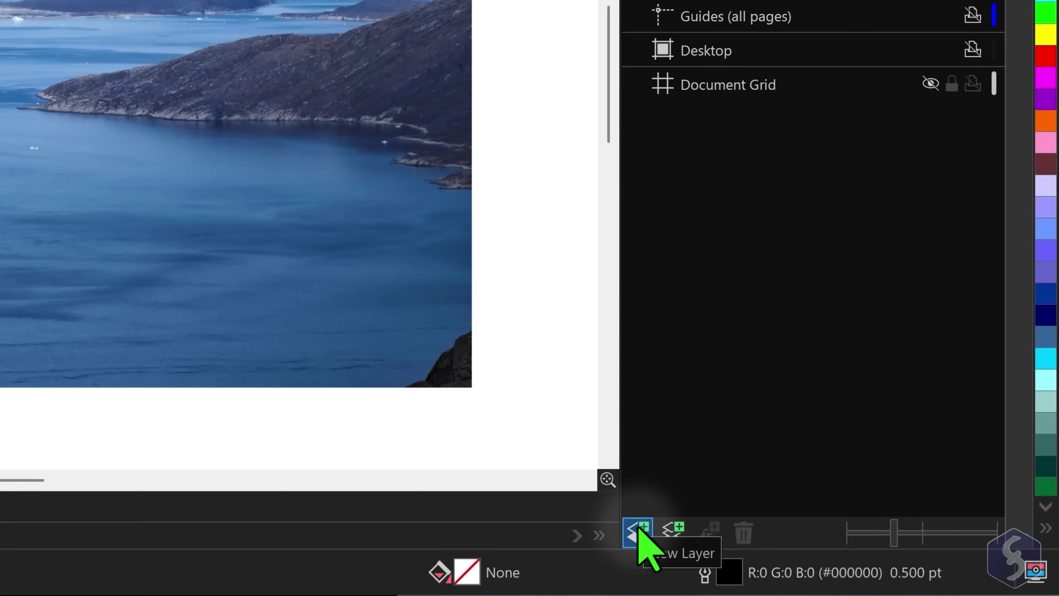
pyautogui.click(640, 536)
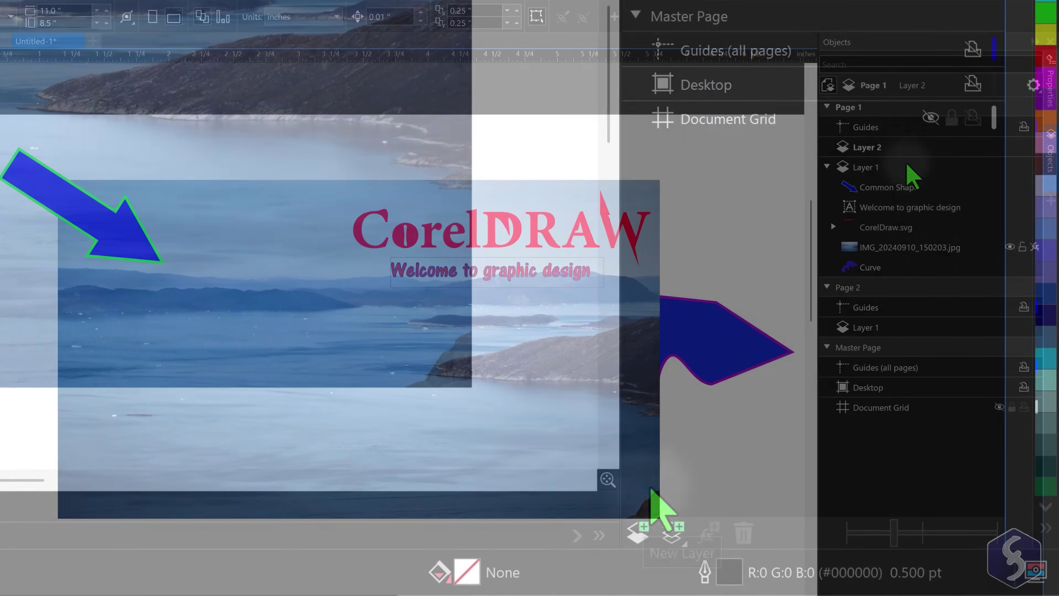
pyautogui.click(878, 266)
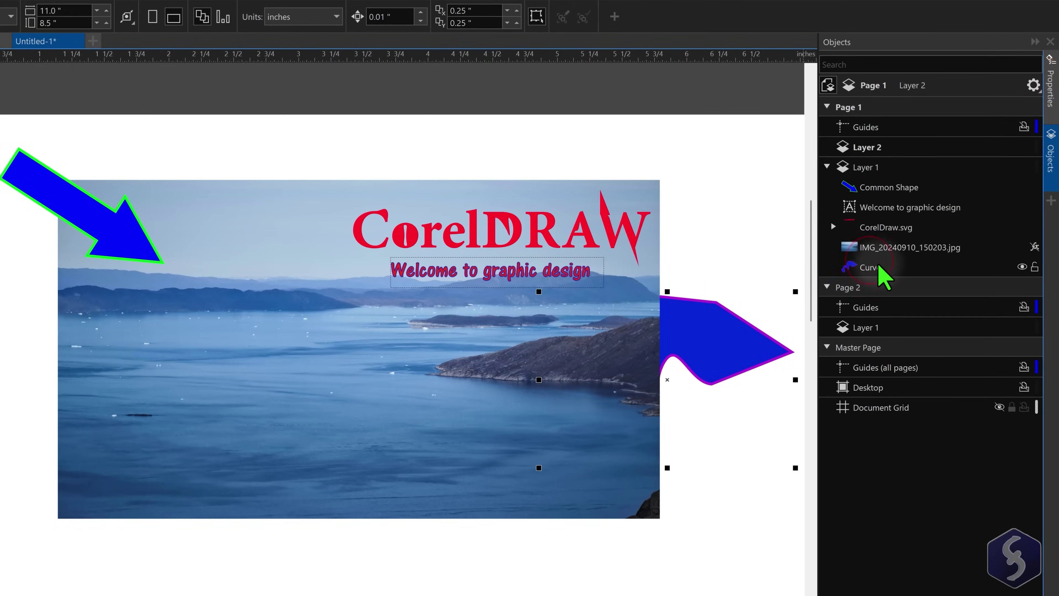
pyautogui.moveTo(878, 267); pyautogui.dragTo(888, 153)
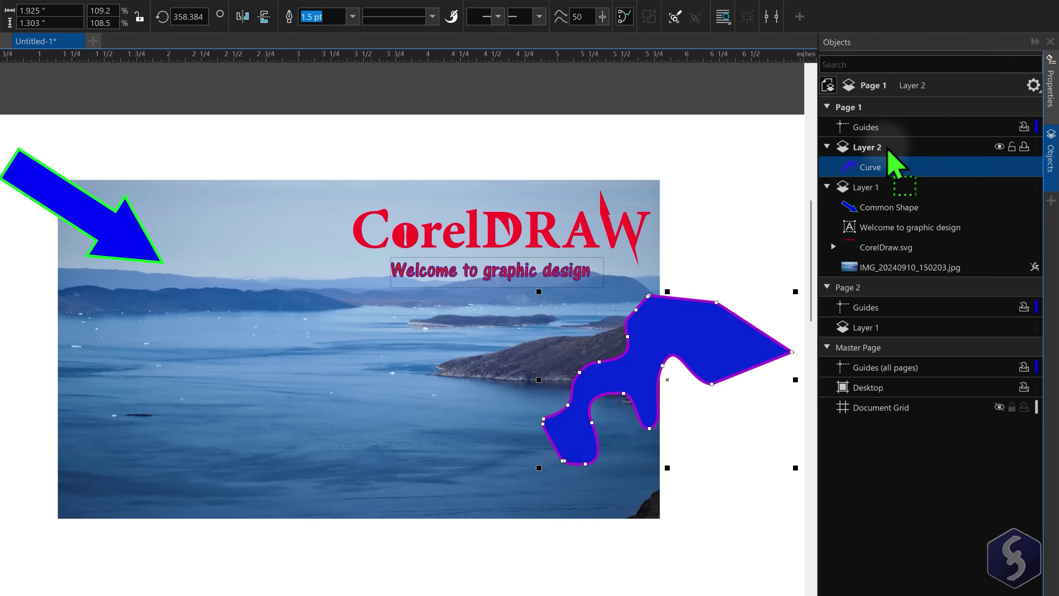
pyautogui.click(826, 187)
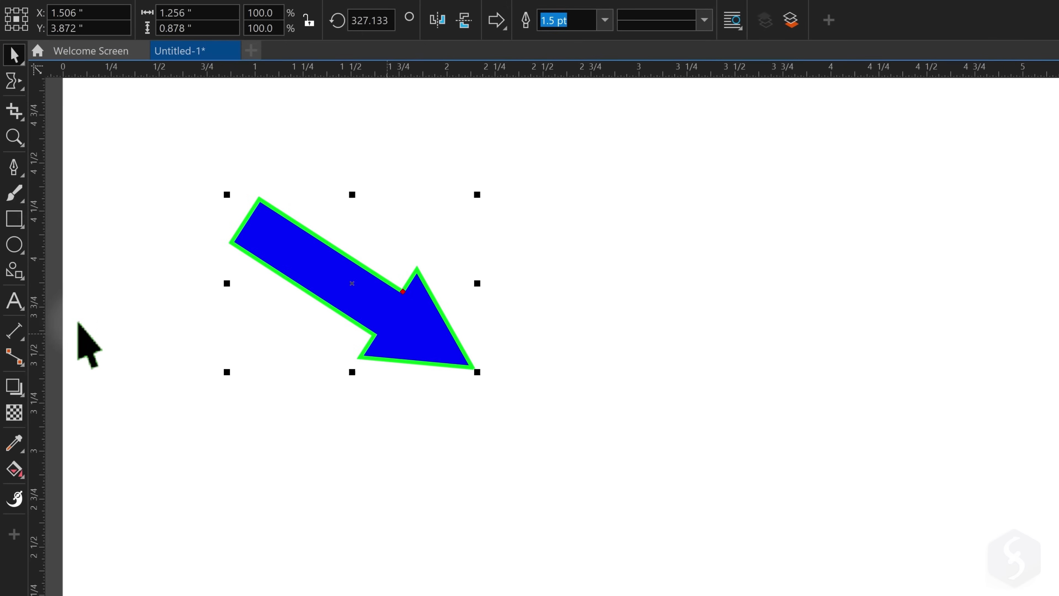
pyautogui.click(10, 386)
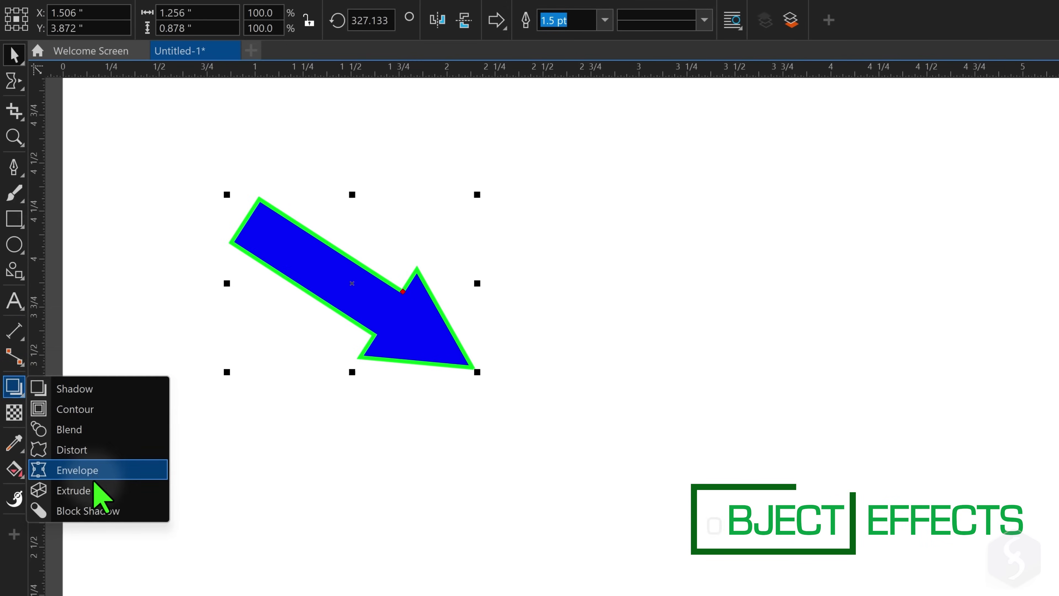
pyautogui.click(108, 388)
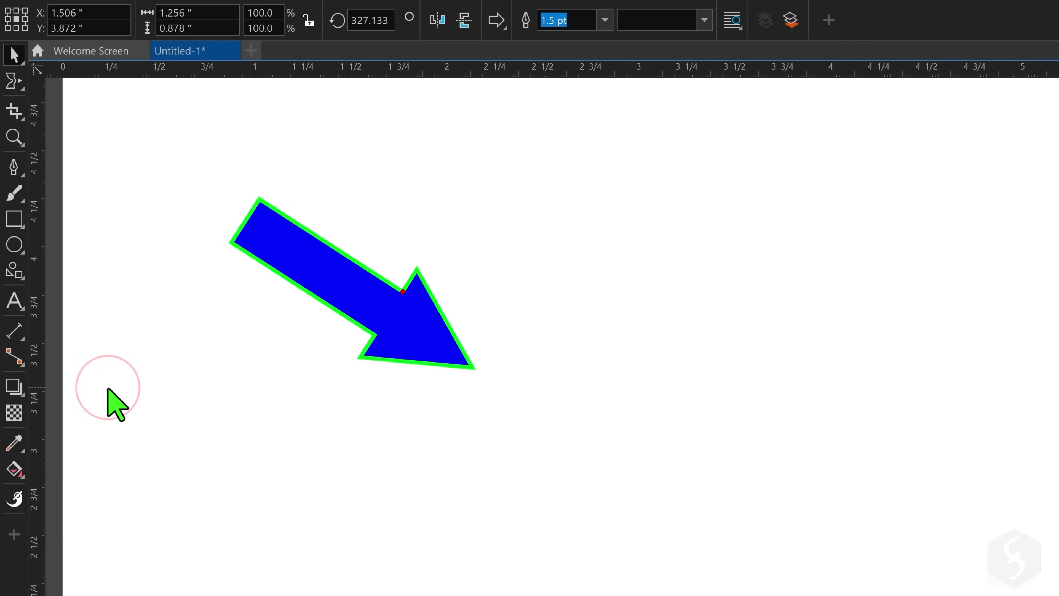
pyautogui.moveTo(352, 283); pyautogui.dragTo(555, 239)
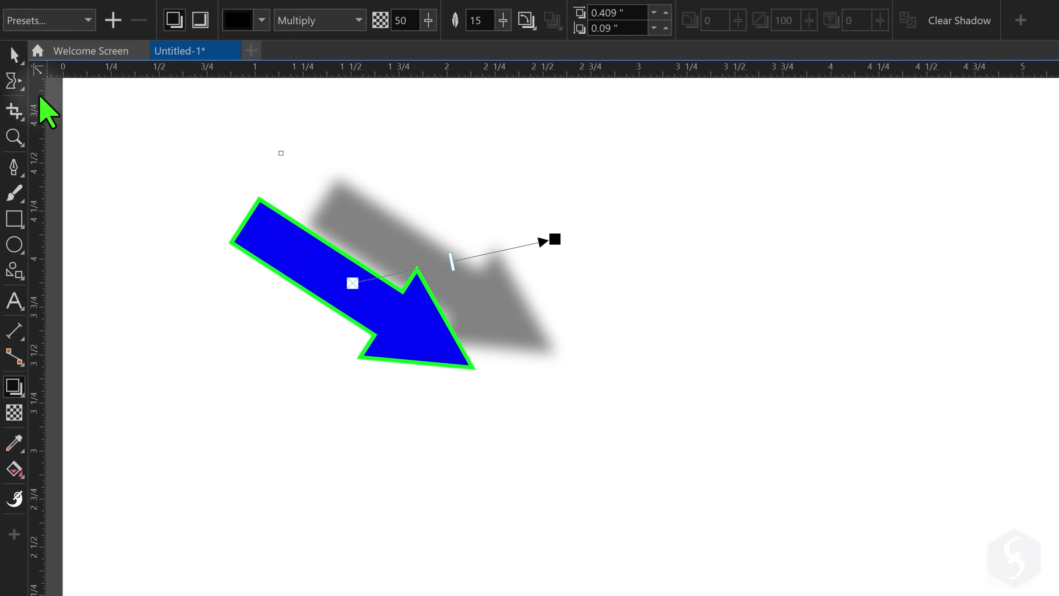
pyautogui.click(15, 81)
pyautogui.click(110, 83)
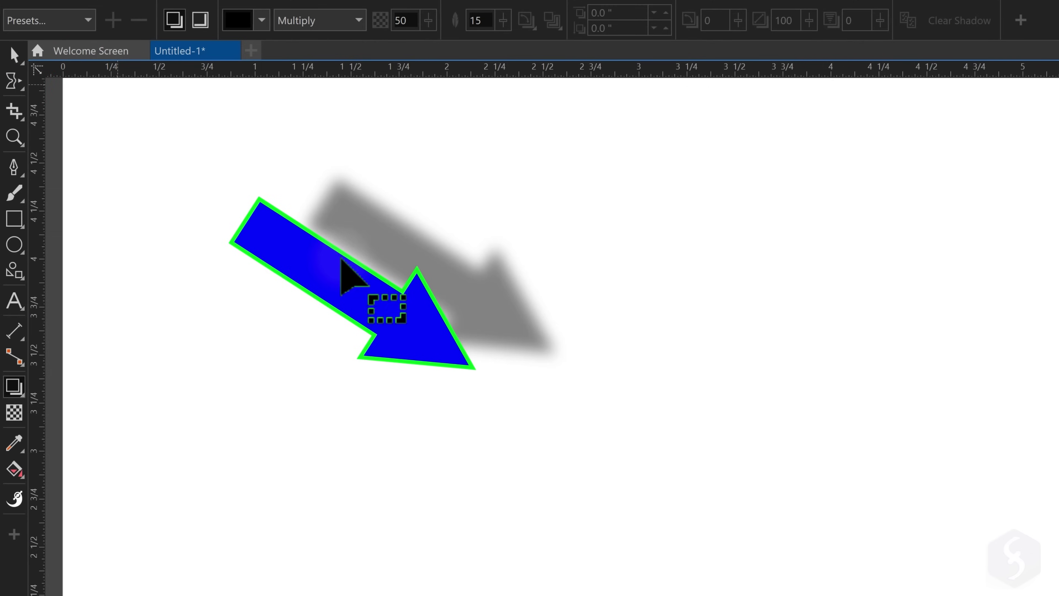
pyautogui.click(433, 340)
pyautogui.moveTo(402, 290); pyautogui.dragTo(343, 277)
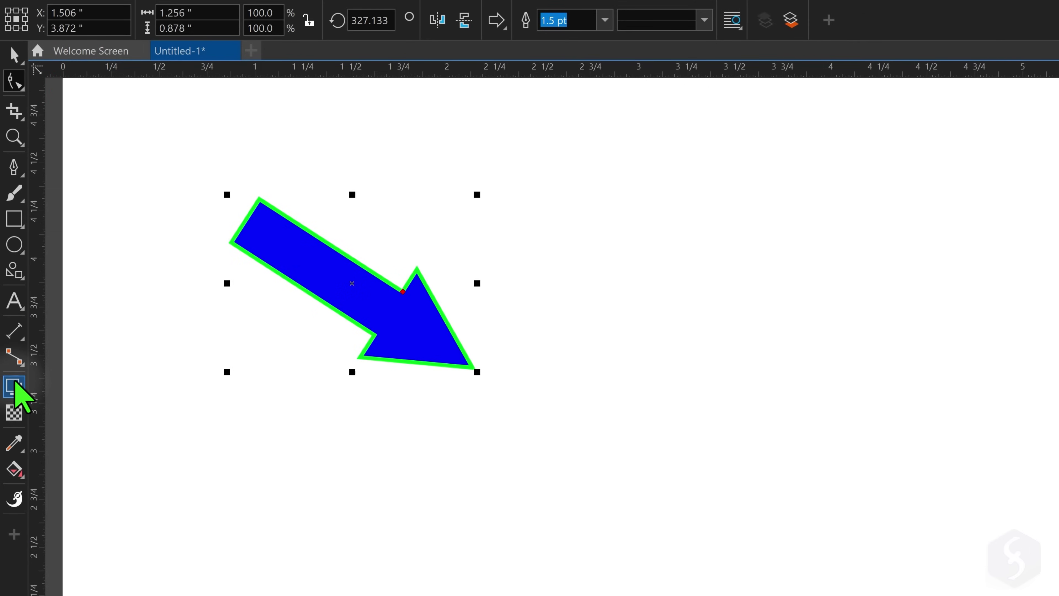
# Step: Extrude the blue arrow into 3D with depth 19 and rotate it to point right
pyautogui.click(18, 390)
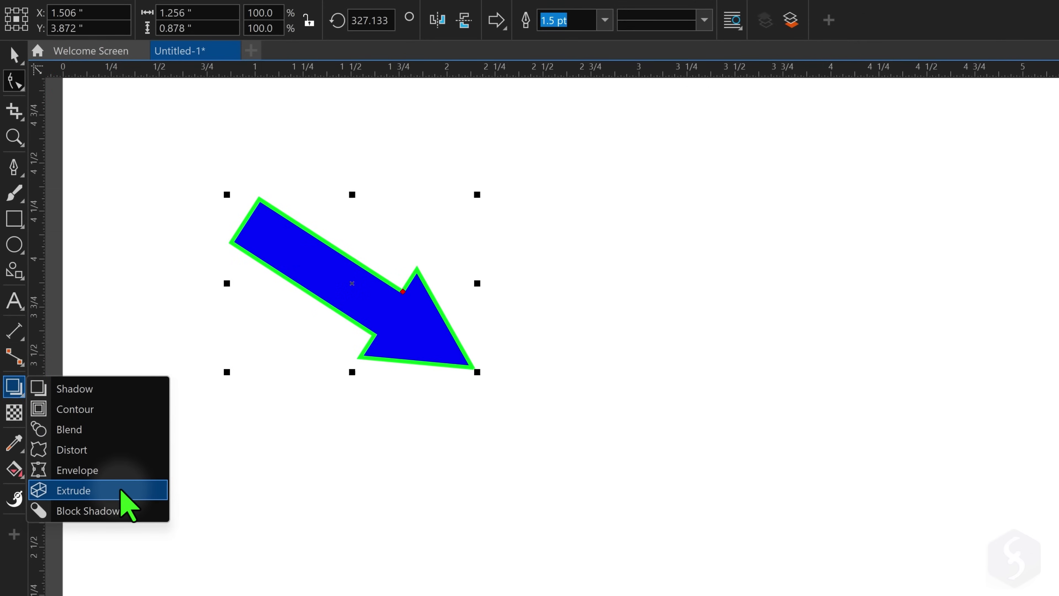
pyautogui.click(121, 490)
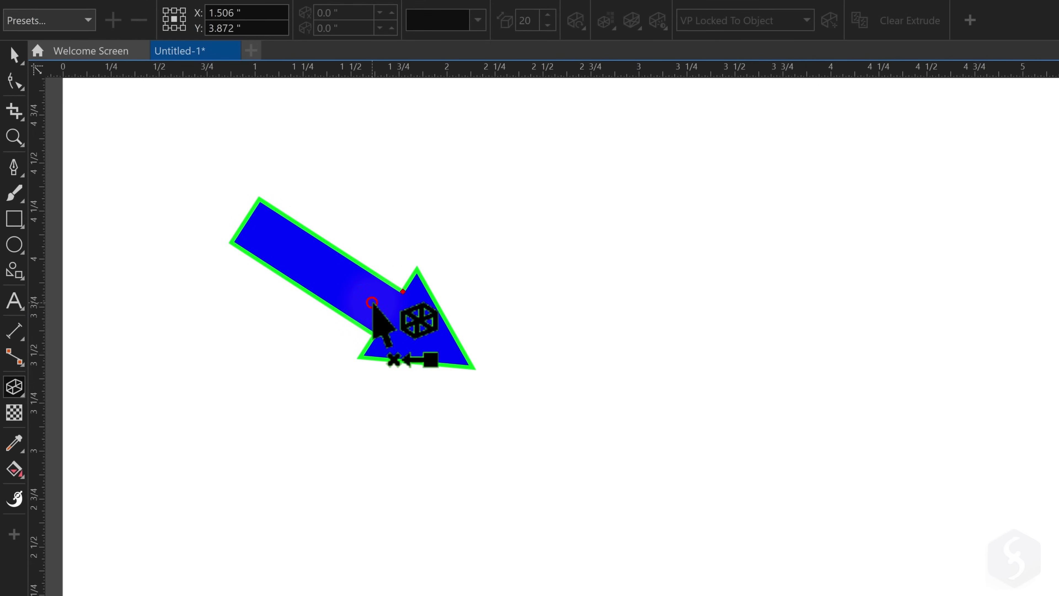
pyautogui.moveTo(373, 303); pyautogui.dragTo(501, 136)
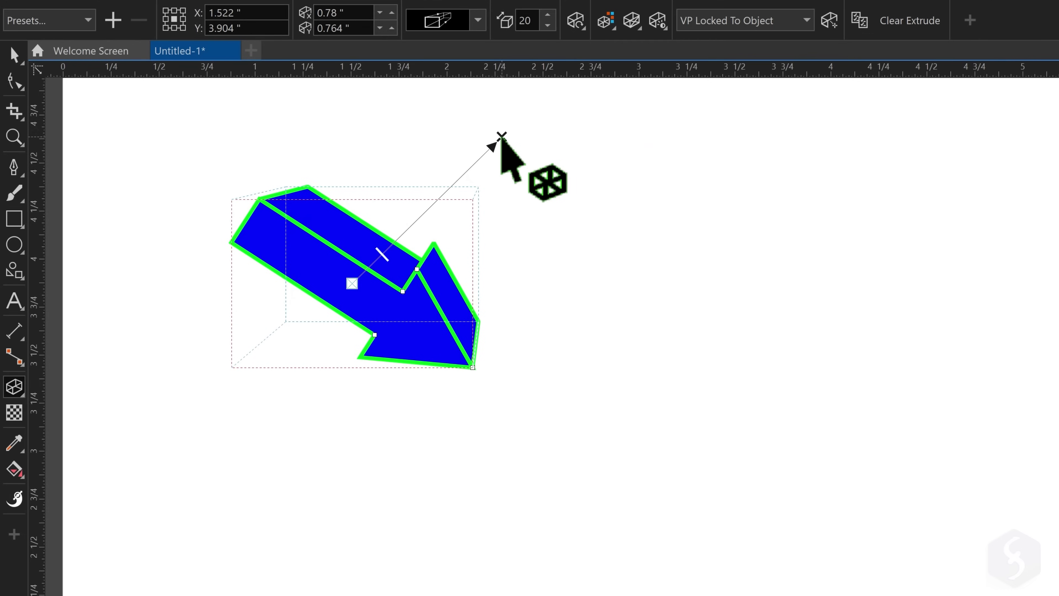
pyautogui.moveTo(382, 254)
pyautogui.mouseDown()
pyautogui.moveTo(423, 230)
pyautogui.moveTo(383, 257)
pyautogui.mouseUp()
pyautogui.moveTo(428, 208); pyautogui.dragTo(394, 271)
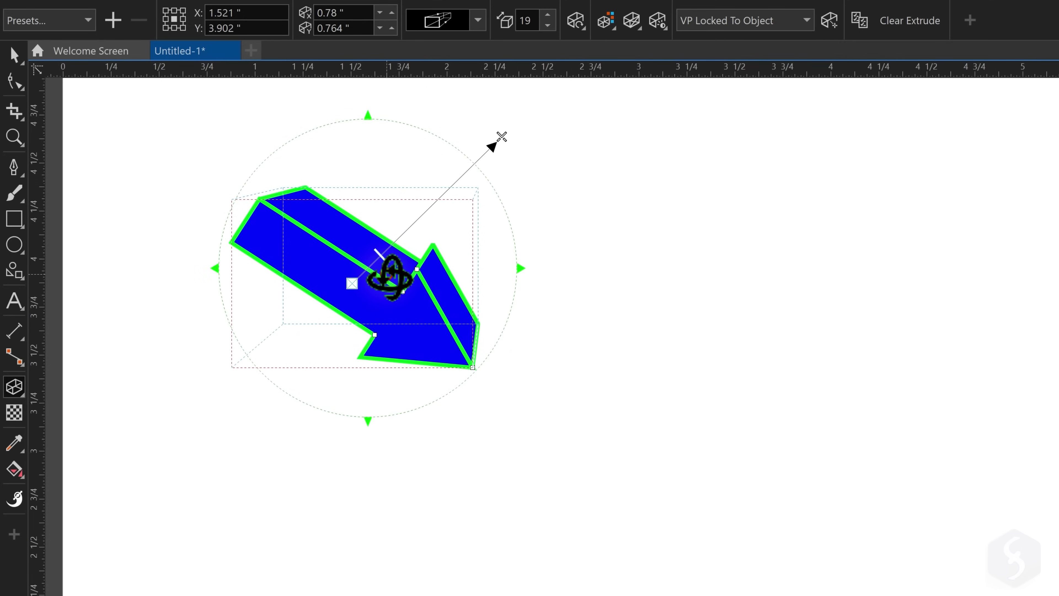
pyautogui.moveTo(390, 280); pyautogui.dragTo(431, 265)
pyautogui.moveTo(518, 263); pyautogui.dragTo(479, 188)
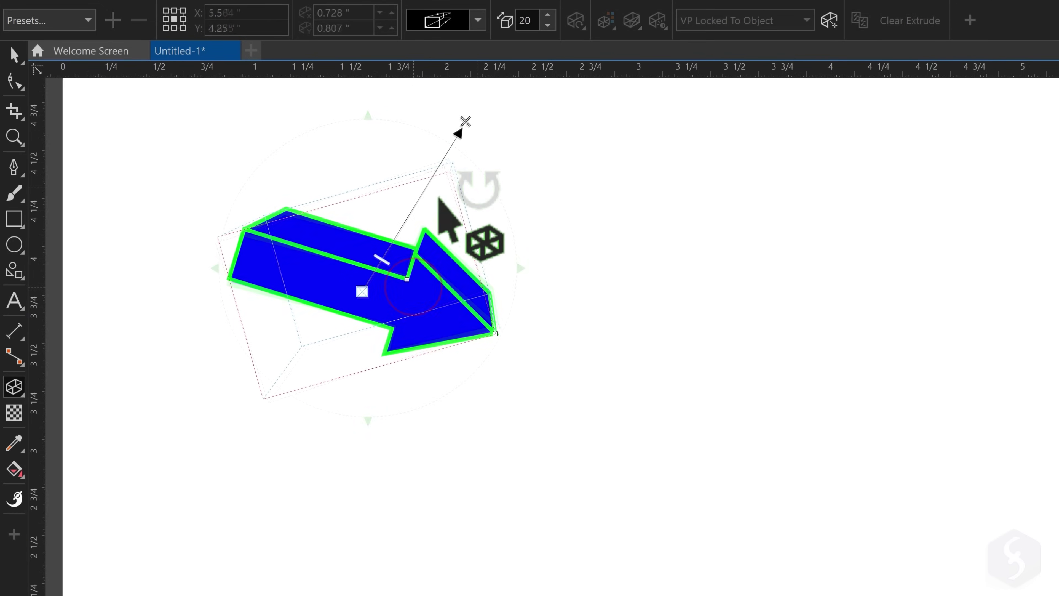
pyautogui.moveTo(464, 125); pyautogui.dragTo(465, 121)
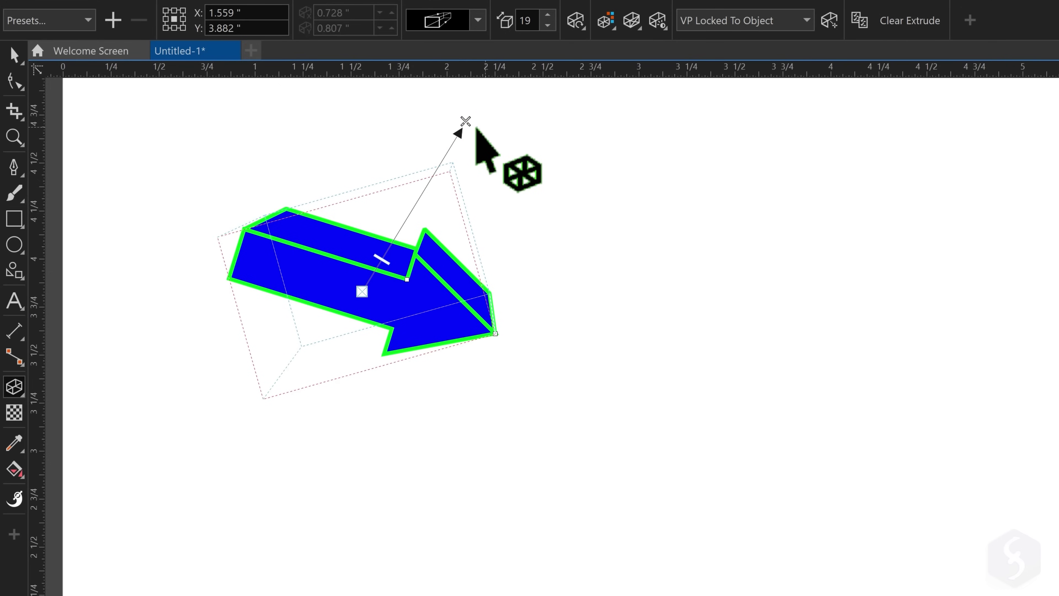
# Step: Try another extrusion type and an orange extrusion colour, then clear the extrusion from the arrow
pyautogui.click(477, 21)
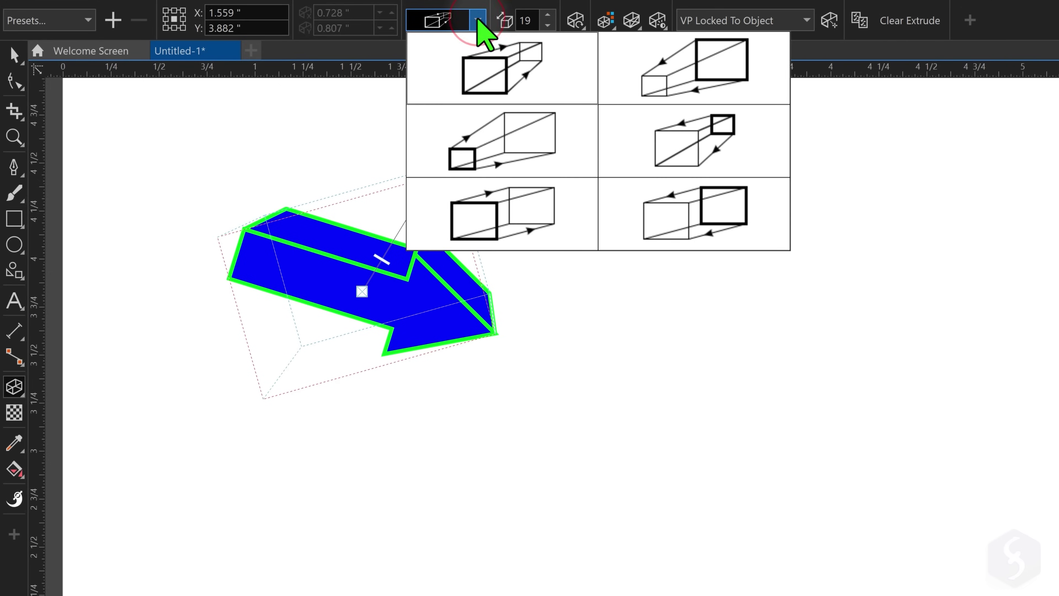
pyautogui.click(511, 153)
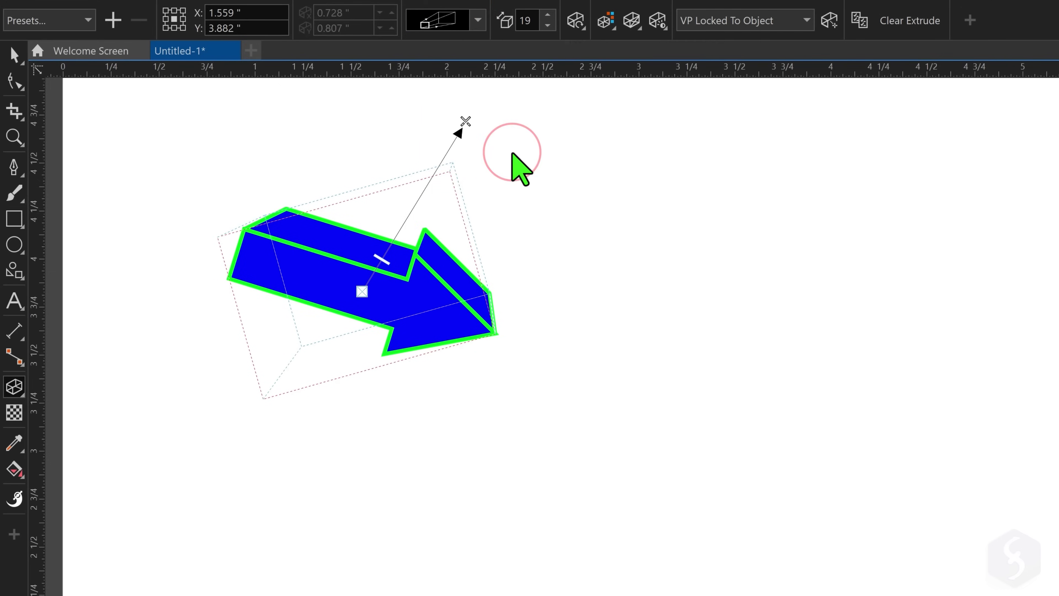
pyautogui.click(605, 21)
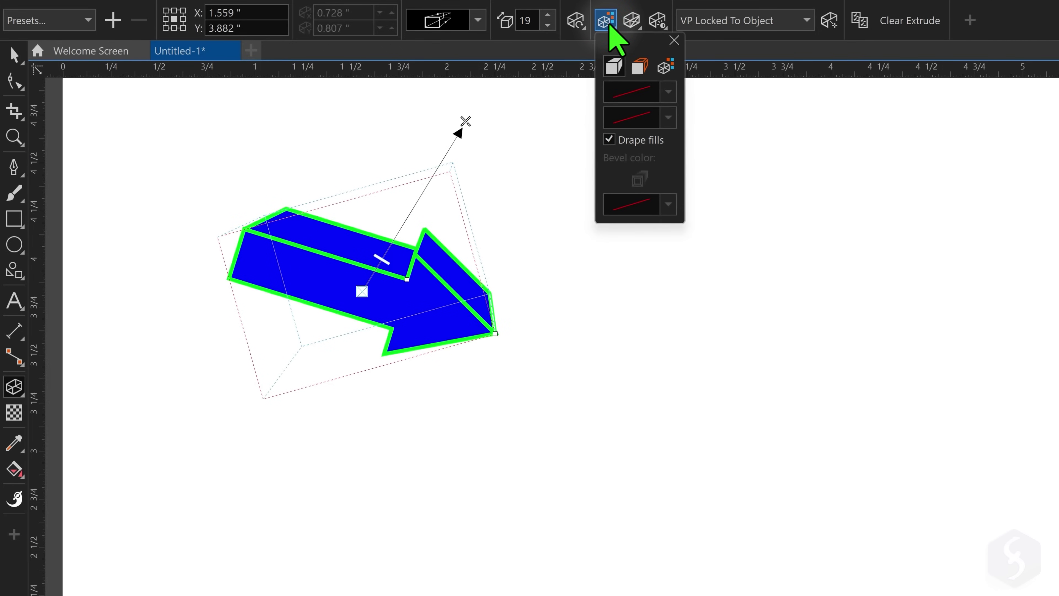
pyautogui.click(640, 66)
pyautogui.click(669, 109)
pyautogui.click(728, 225)
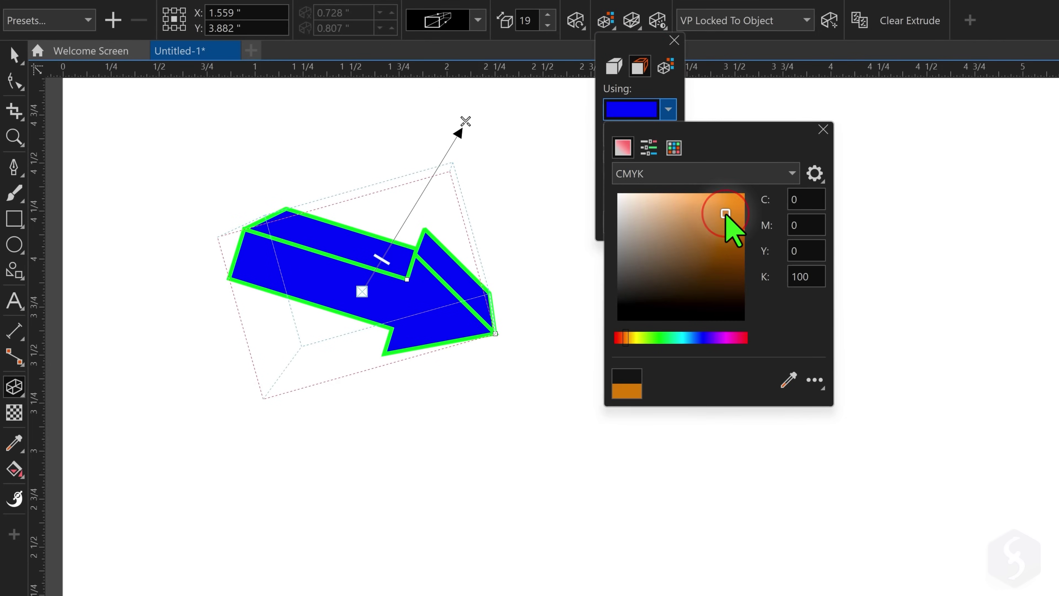
pyautogui.click(809, 104)
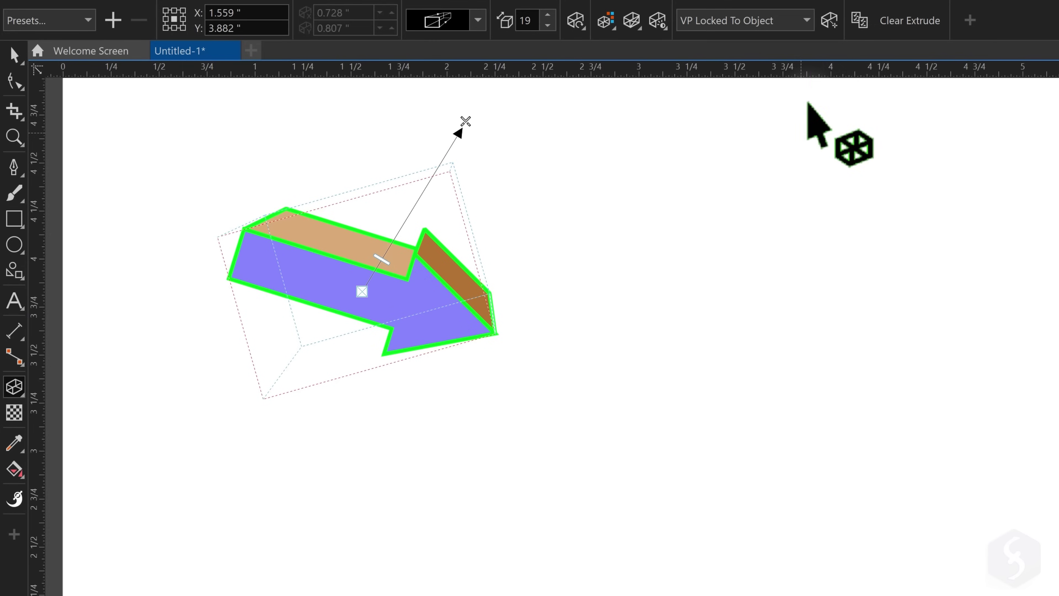
pyautogui.click(900, 21)
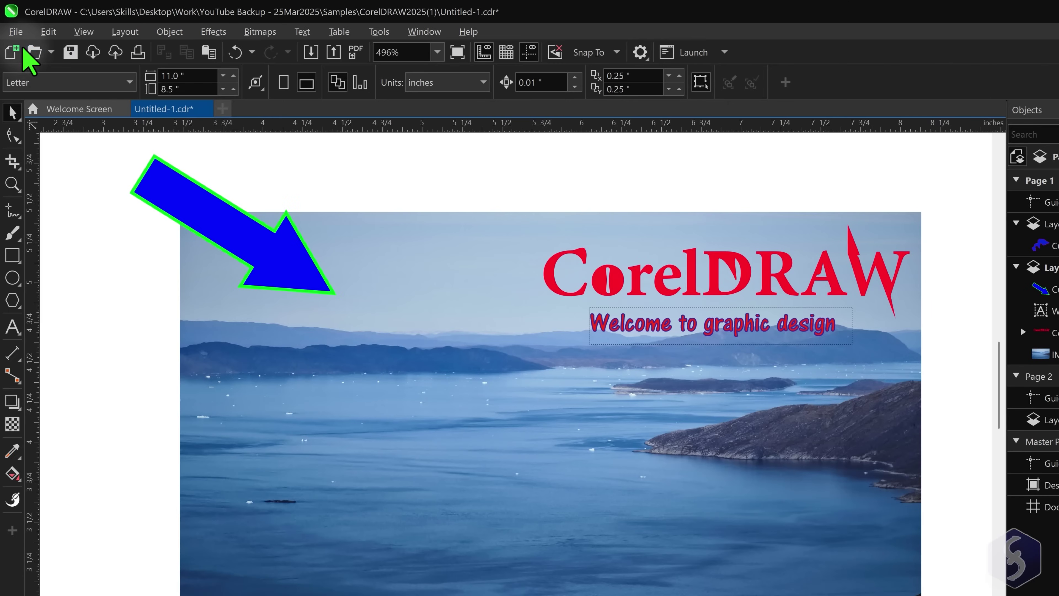
# Step: Start Save As with CDR - CorelDRAW kept as the file type
pyautogui.click(16, 31)
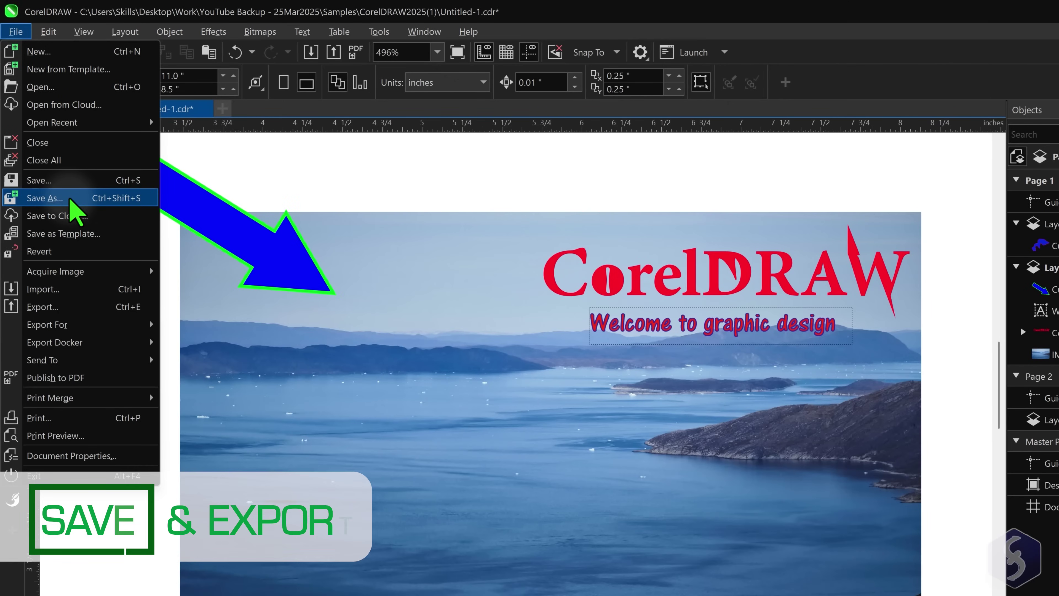
pyautogui.click(69, 198)
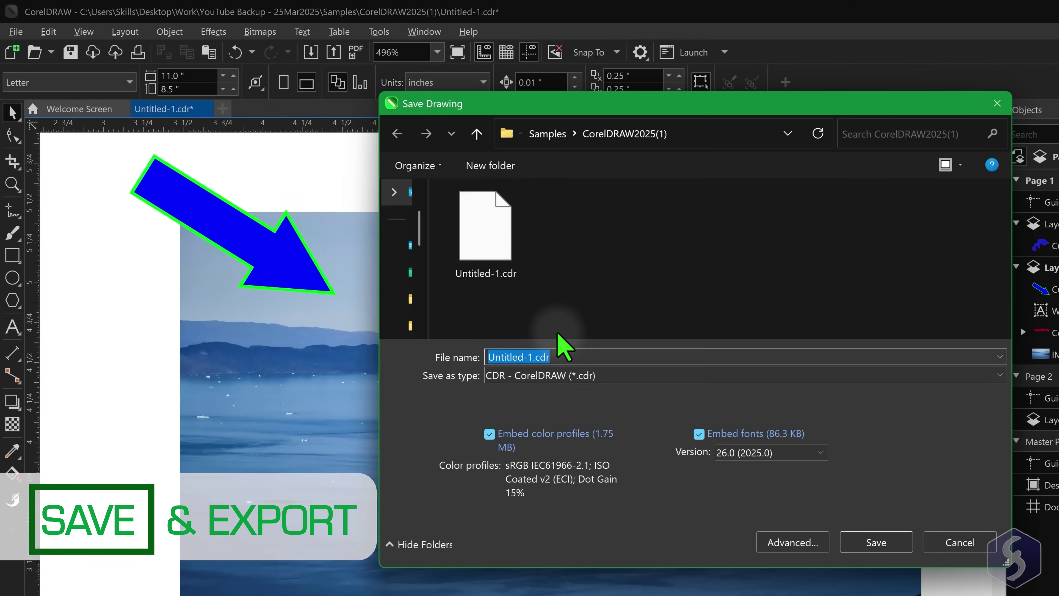
pyautogui.click(546, 378)
pyautogui.click(539, 380)
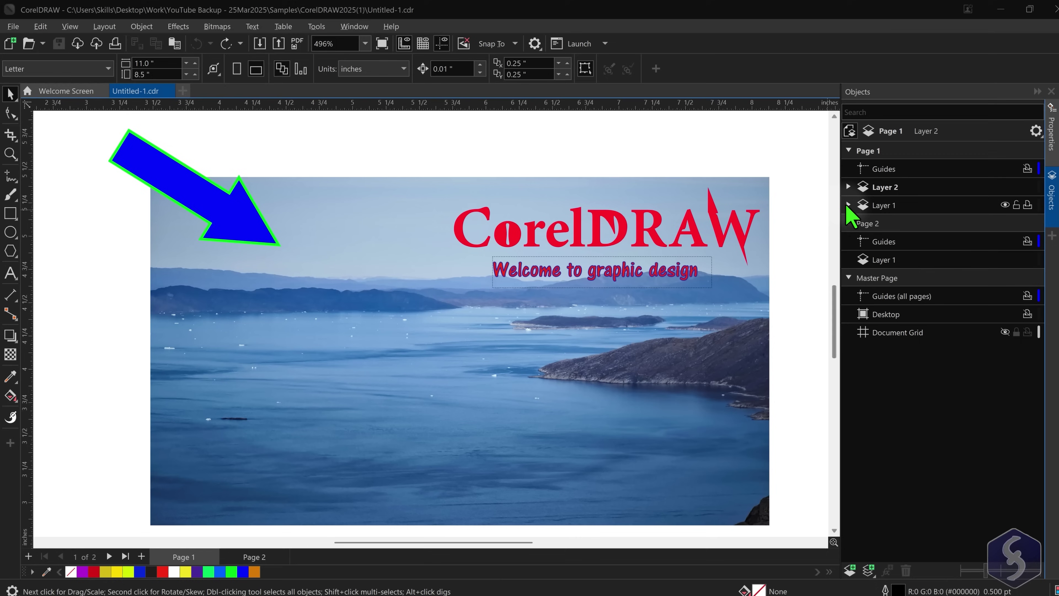
# Step: Expand Layer 1 and Layer 2 in the Objects docker and finish saving Untitled-1
pyautogui.click(849, 204)
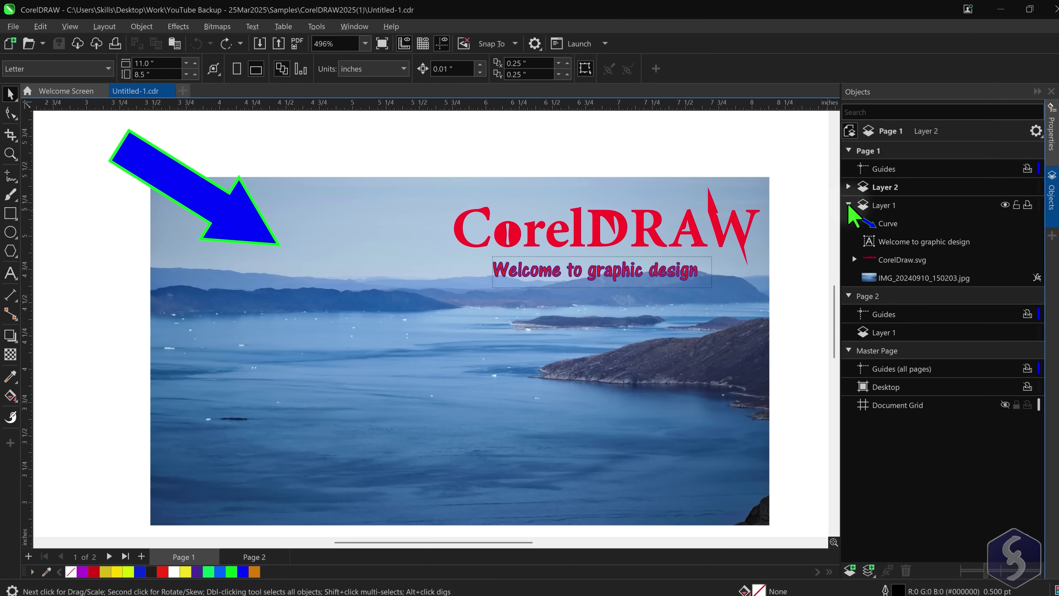
pyautogui.click(849, 186)
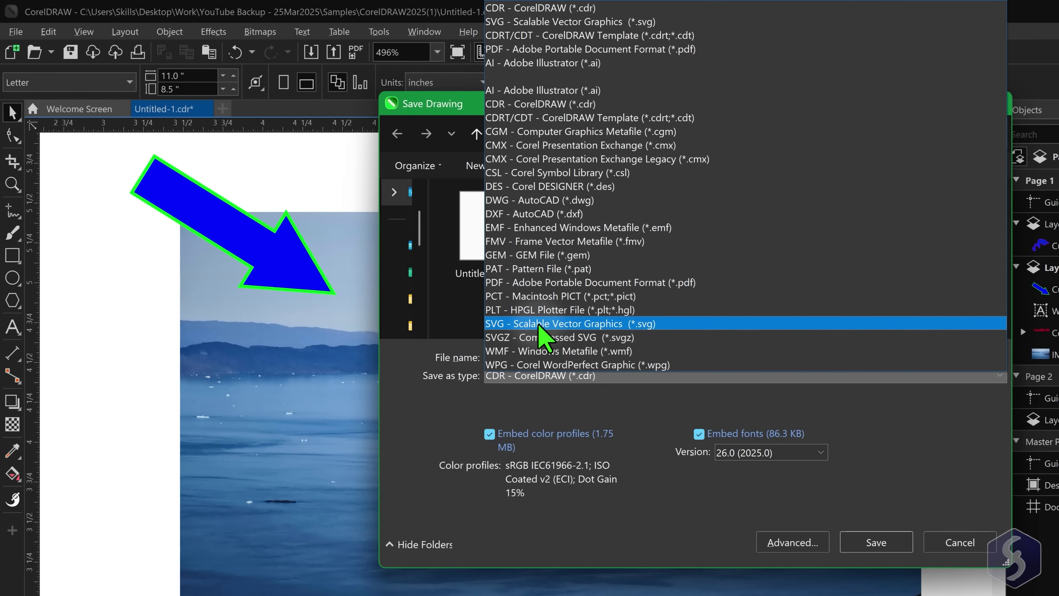
pyautogui.click(579, 325)
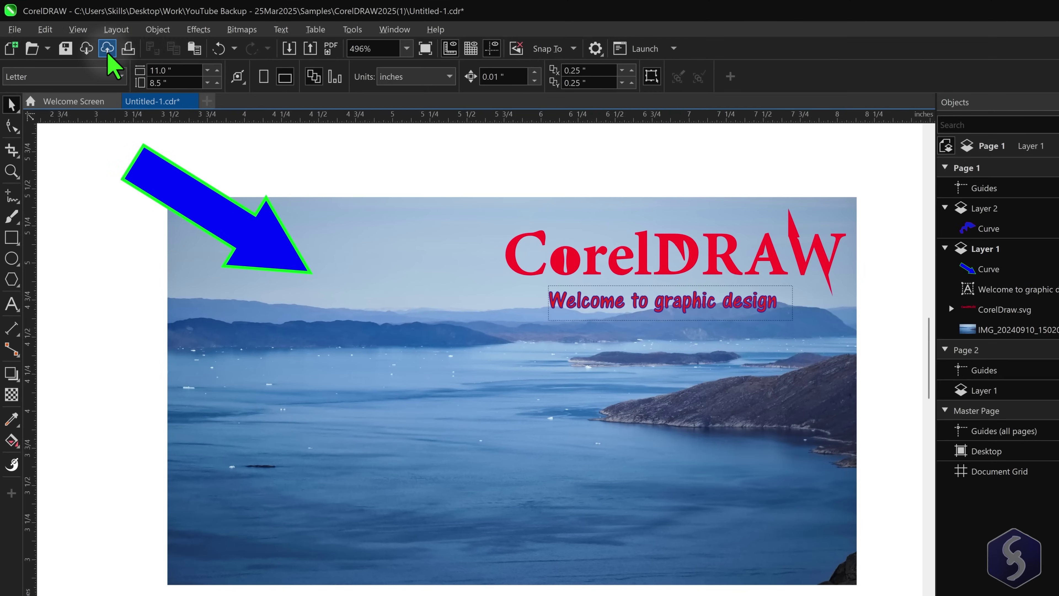
pyautogui.click(108, 50)
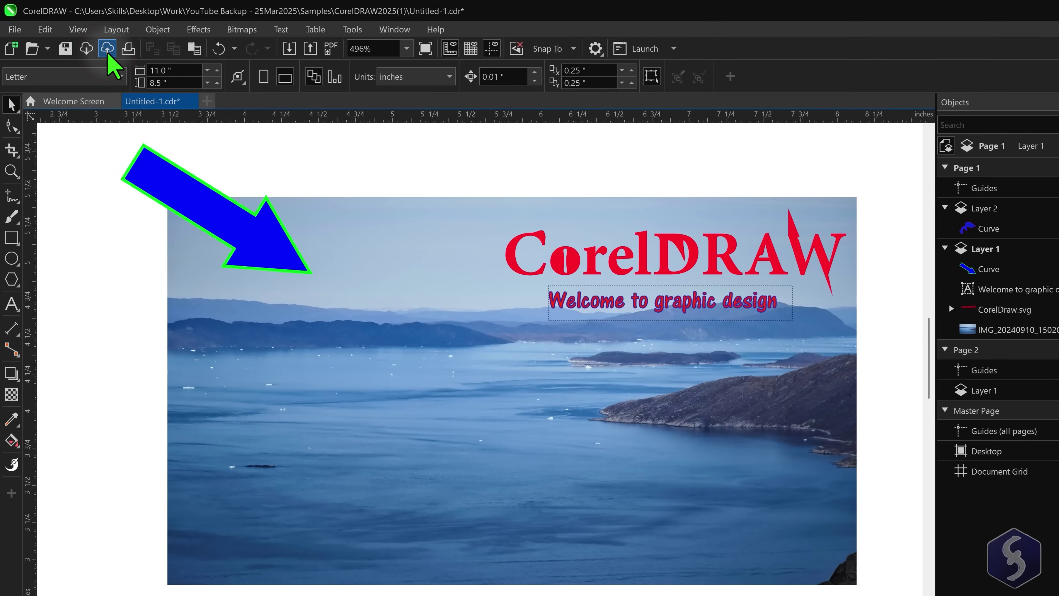